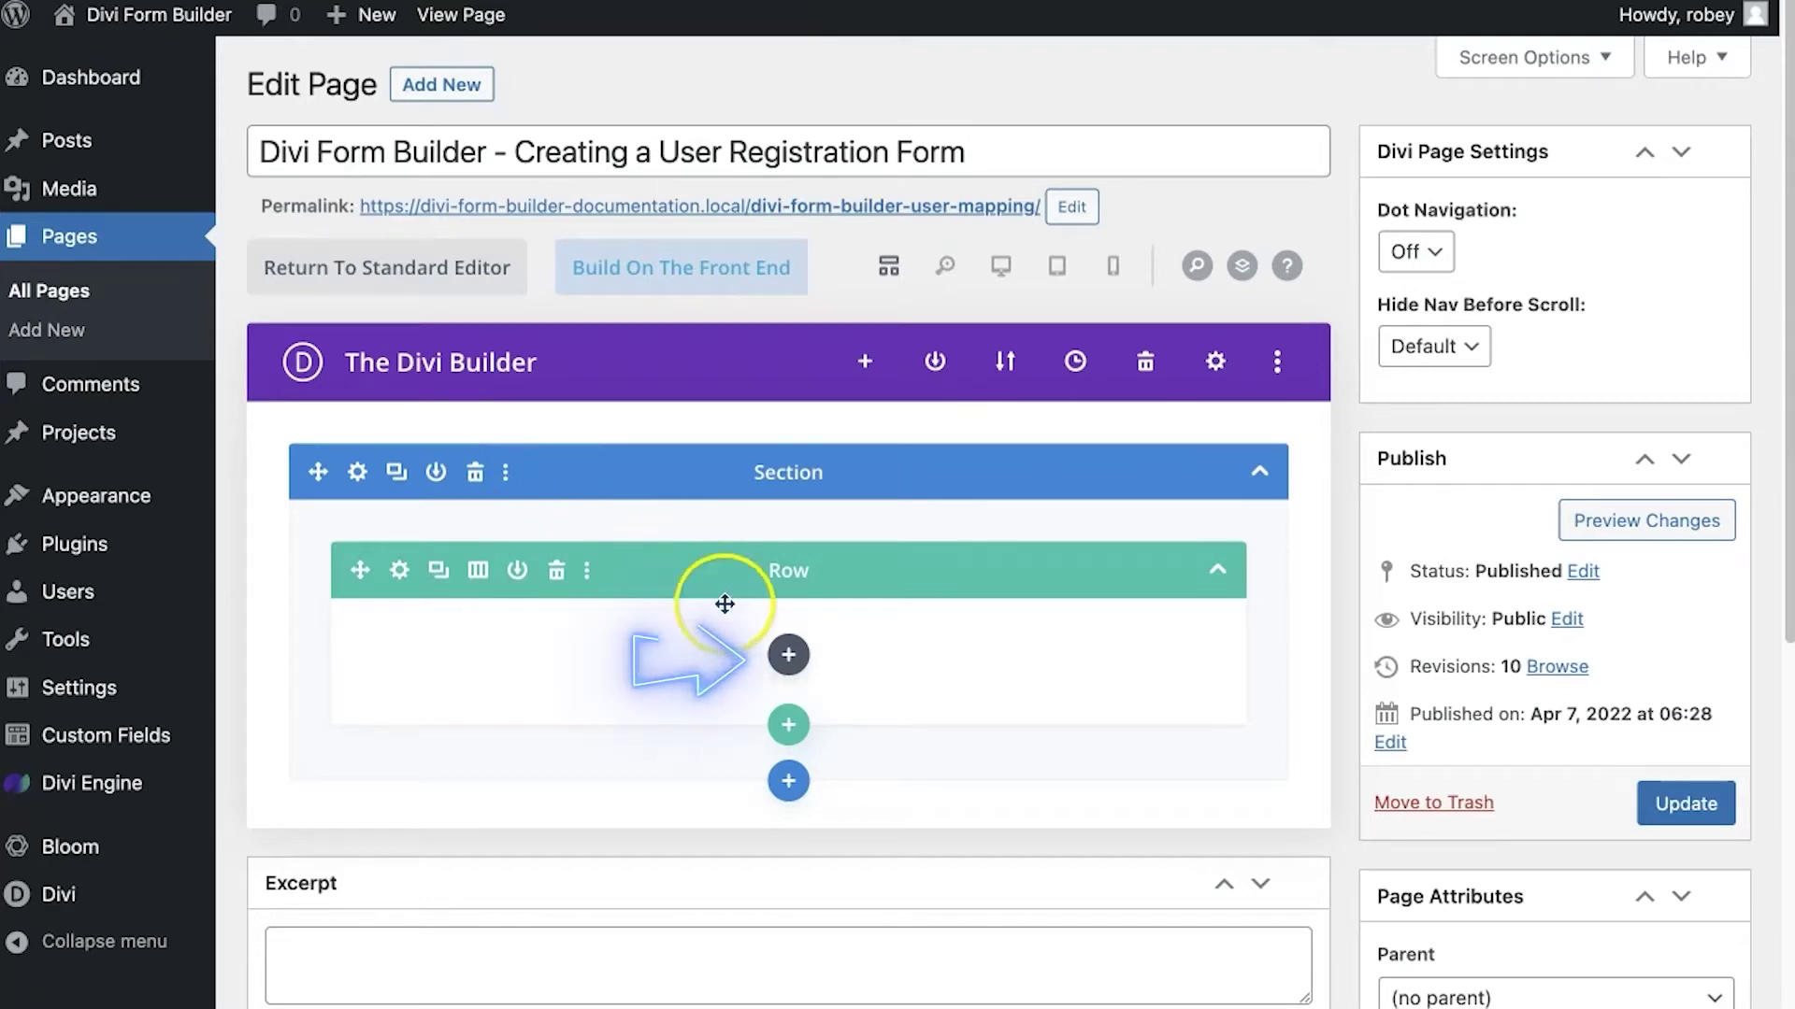
Insert a 'Form - Divi Form Builder' module into the empty row and preview it at phone width
{"action": "left_click", "coordinate": [788, 656]}
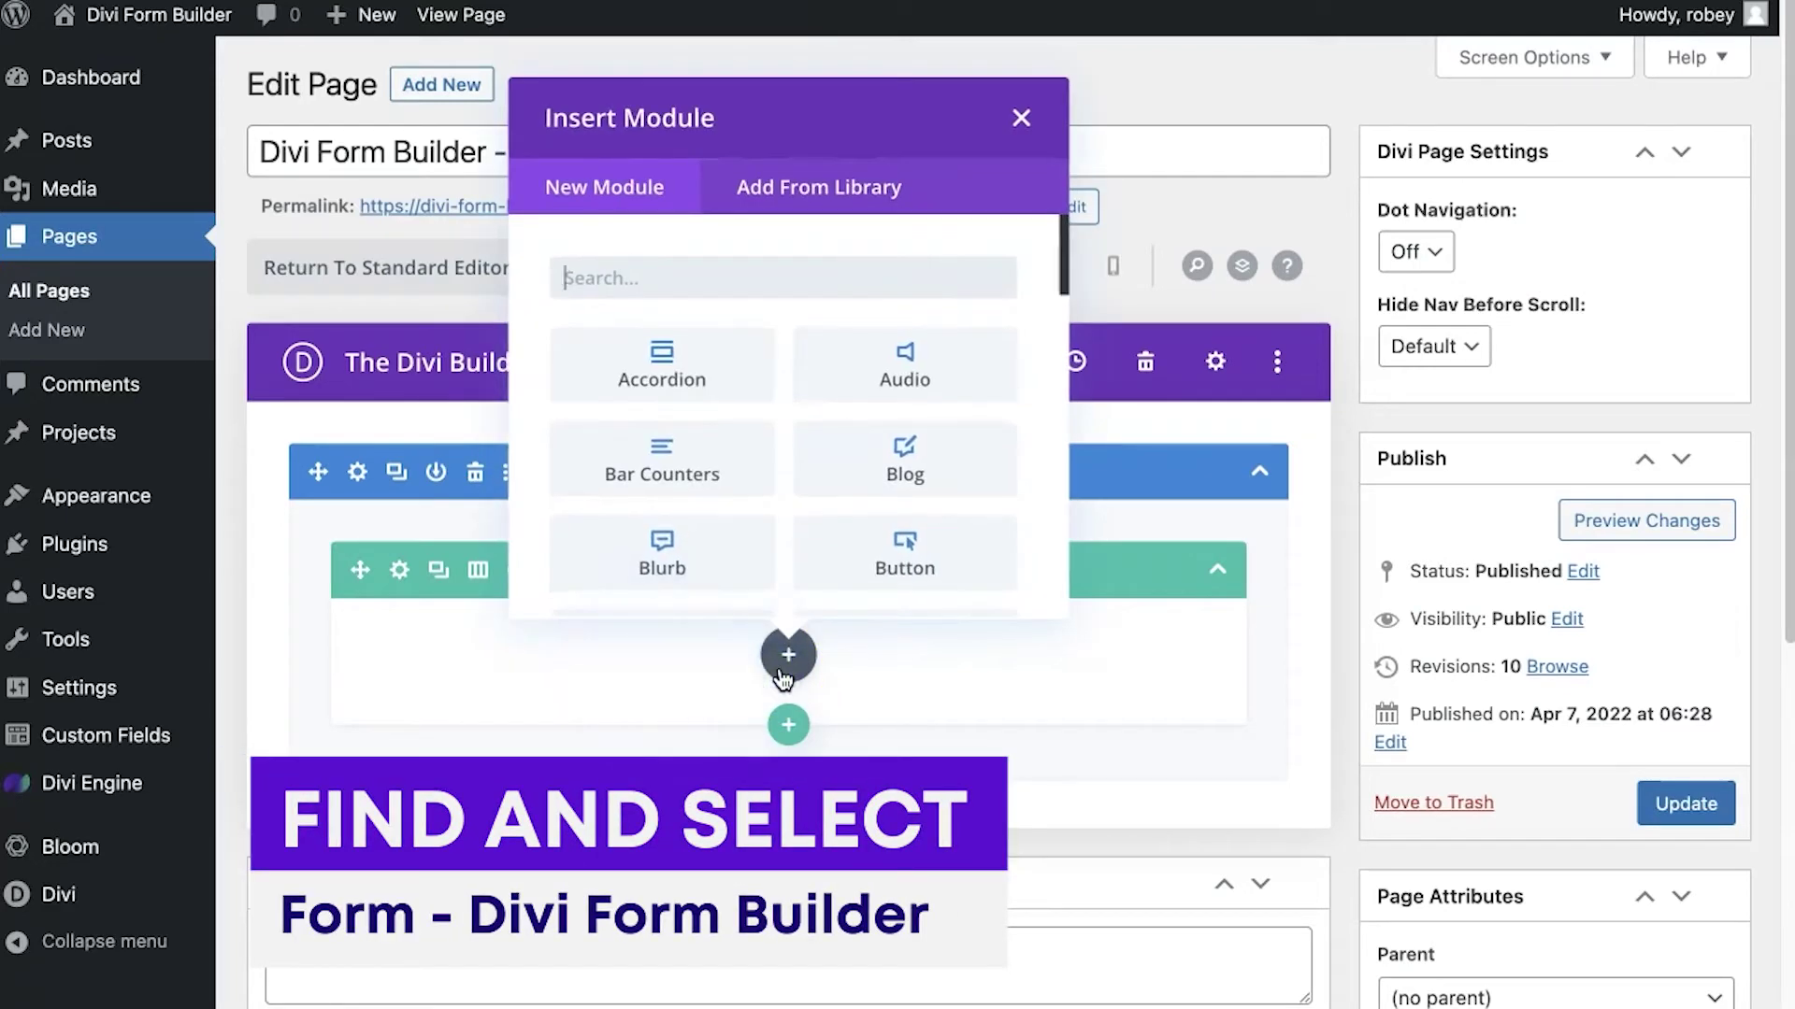
{"action": "type", "text": "form"}
{"action": "left_click", "coordinate": [694, 505]}
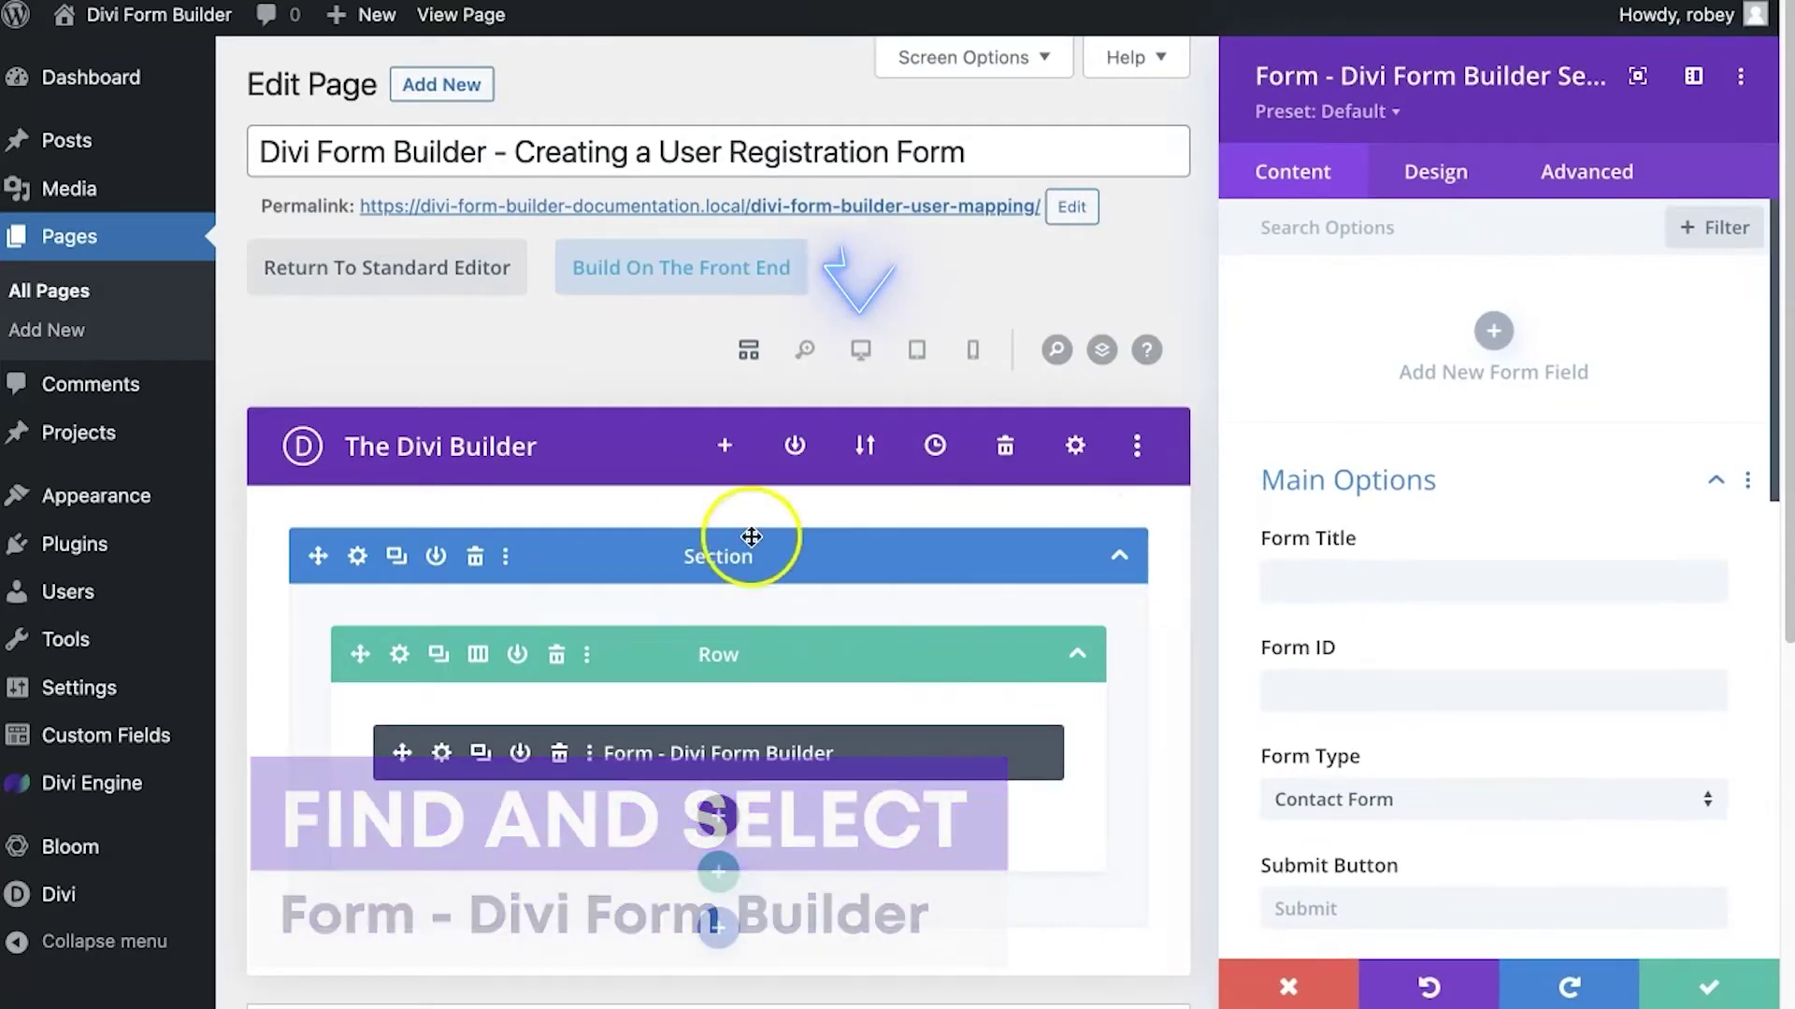
{"action": "left_click", "coordinate": [858, 350]}
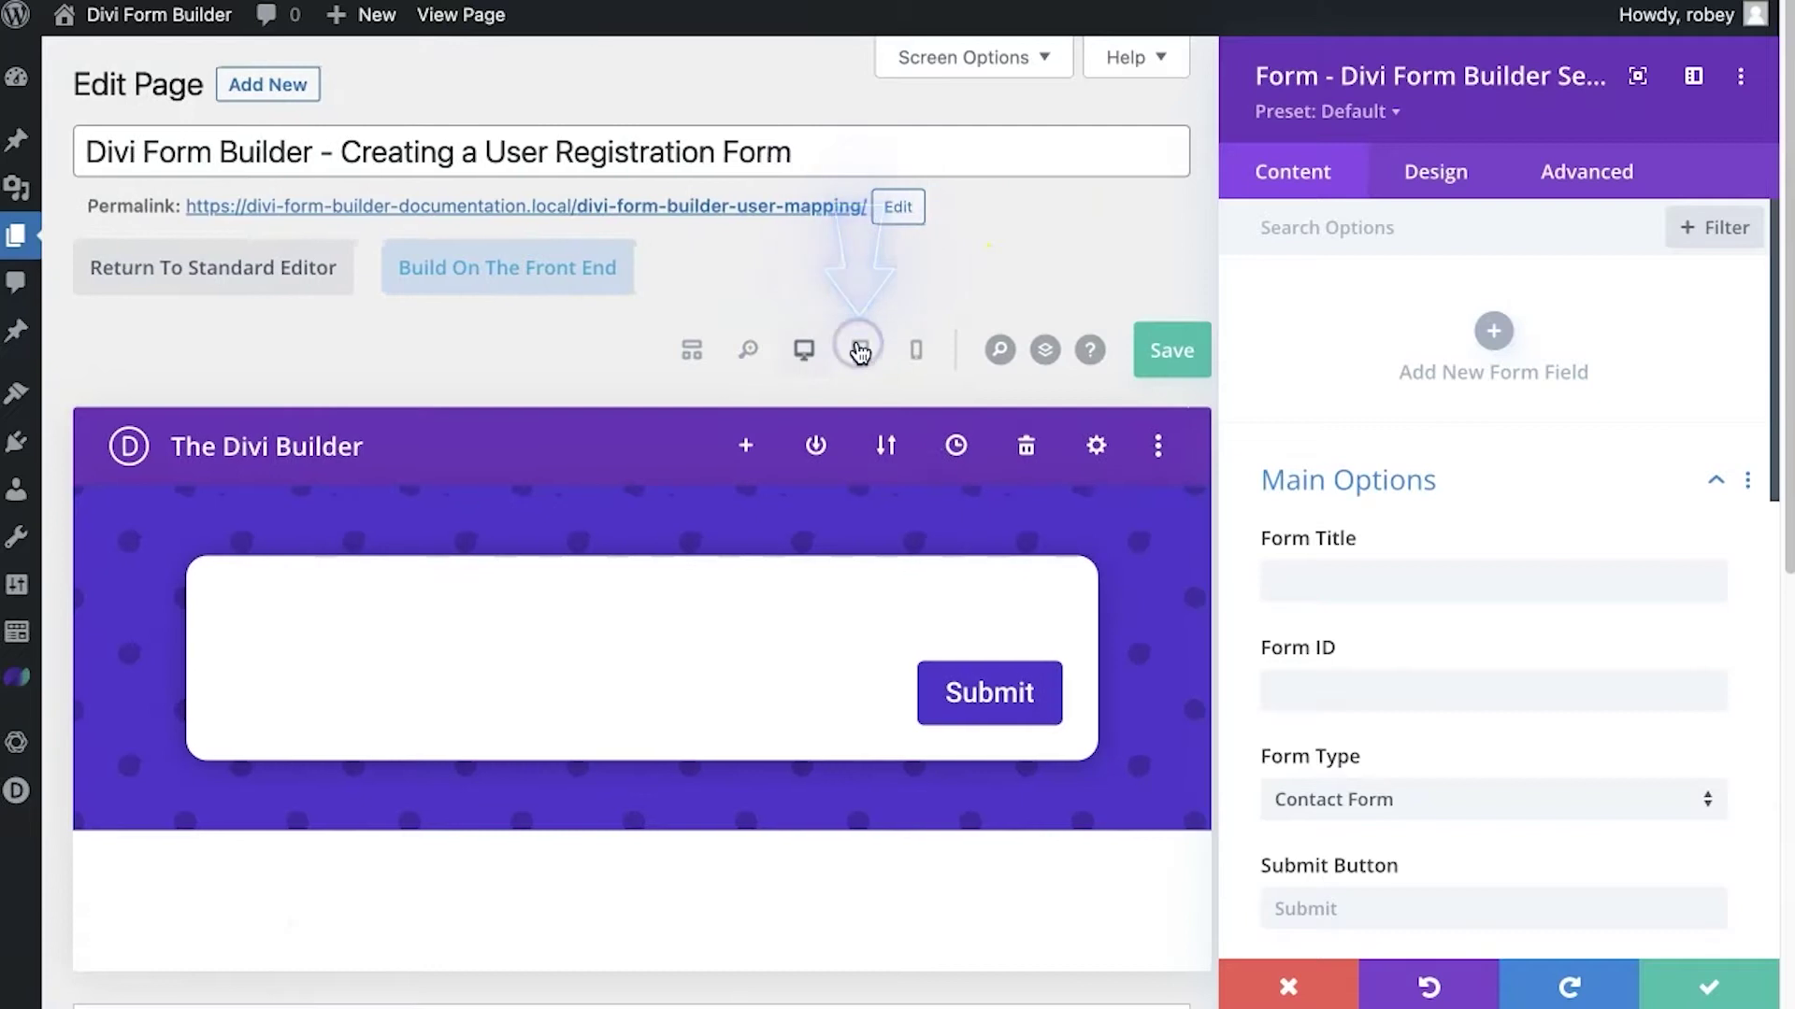
{"action": "left_click", "coordinate": [916, 349]}
{"action": "scroll", "coordinate": [961, 661], "scroll_direction": "down", "scroll_amount": 3}
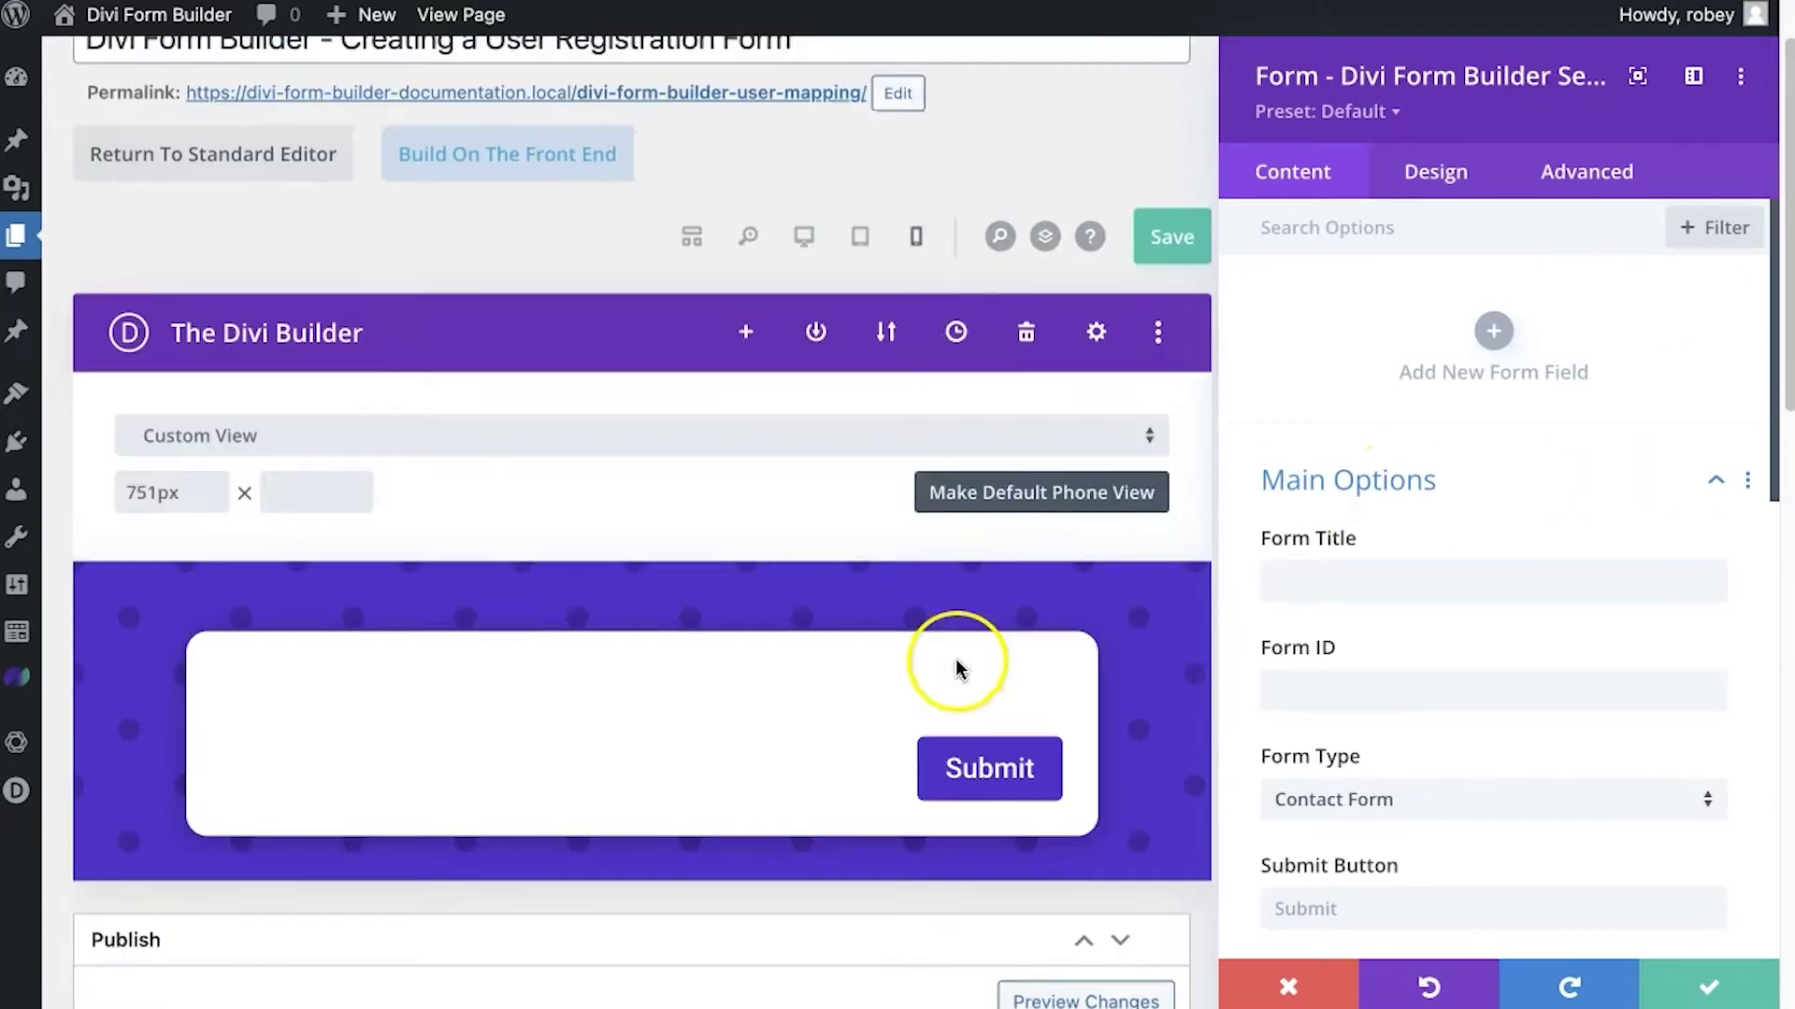
Enter 'Registration Form' as the form title and set Form Type to User Registration Form
{"action": "left_click", "coordinate": [1307, 591]}
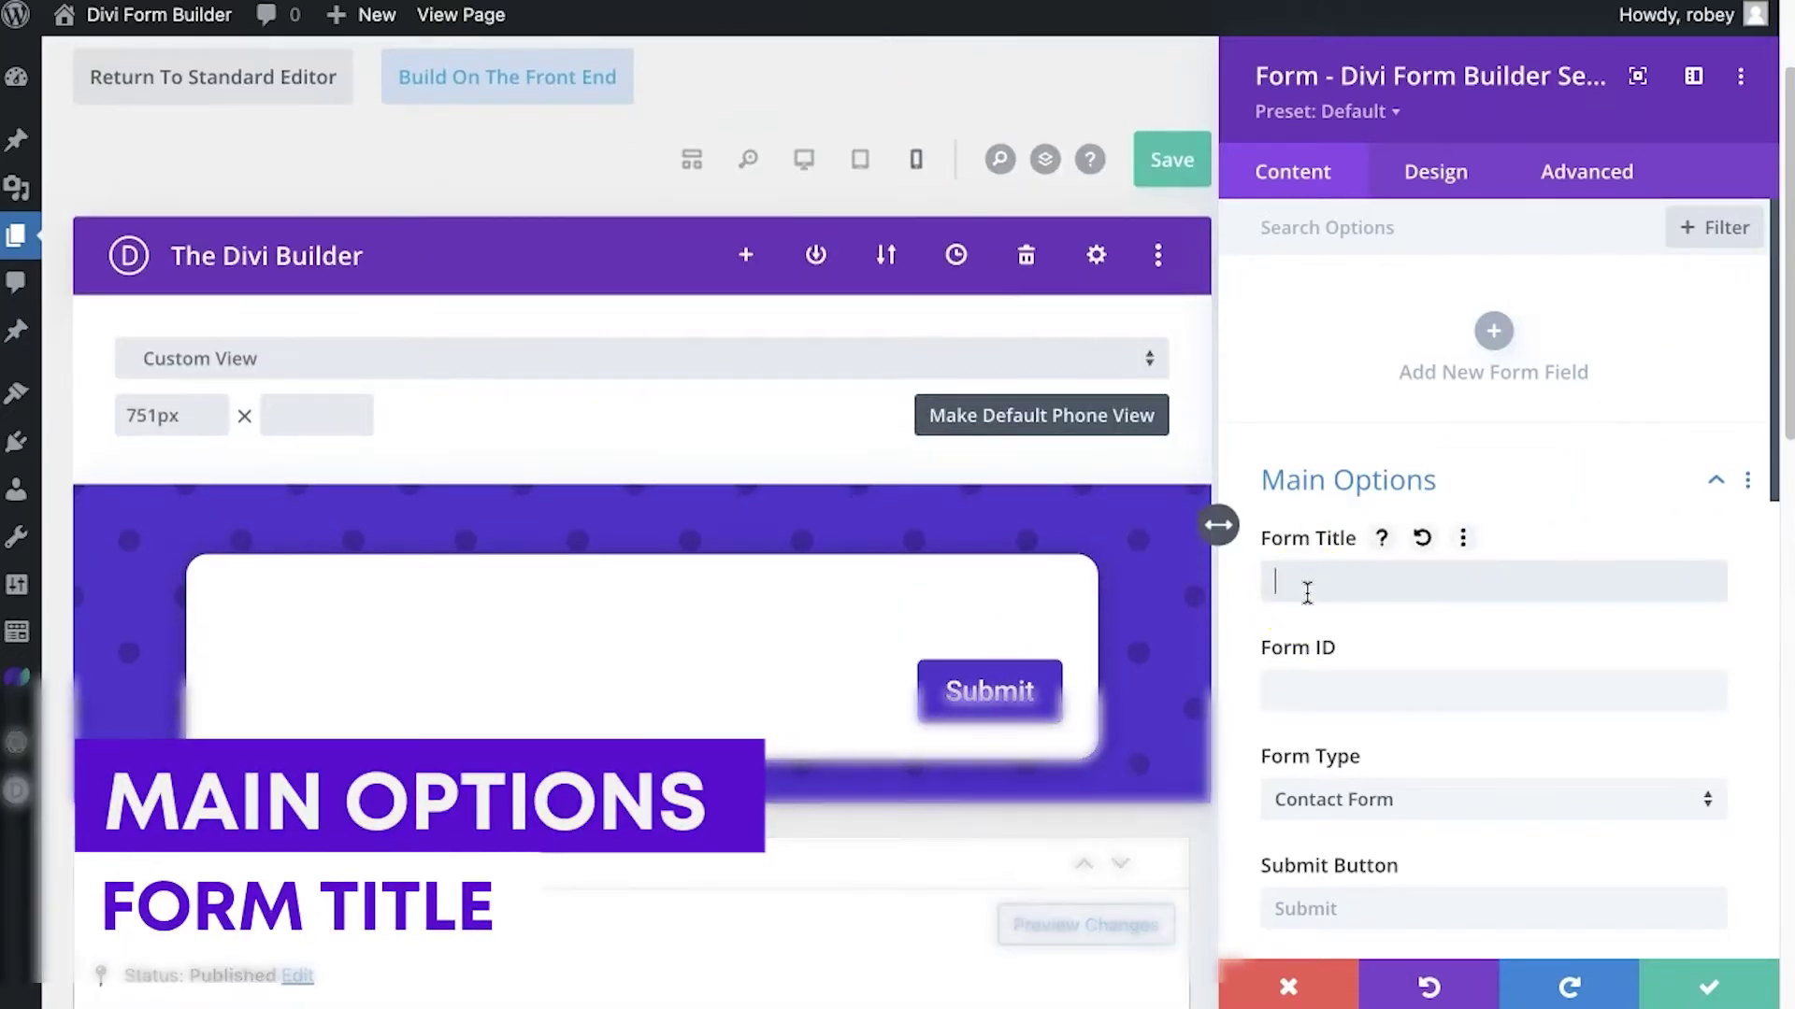
{"action": "type", "text": "Registration Form"}
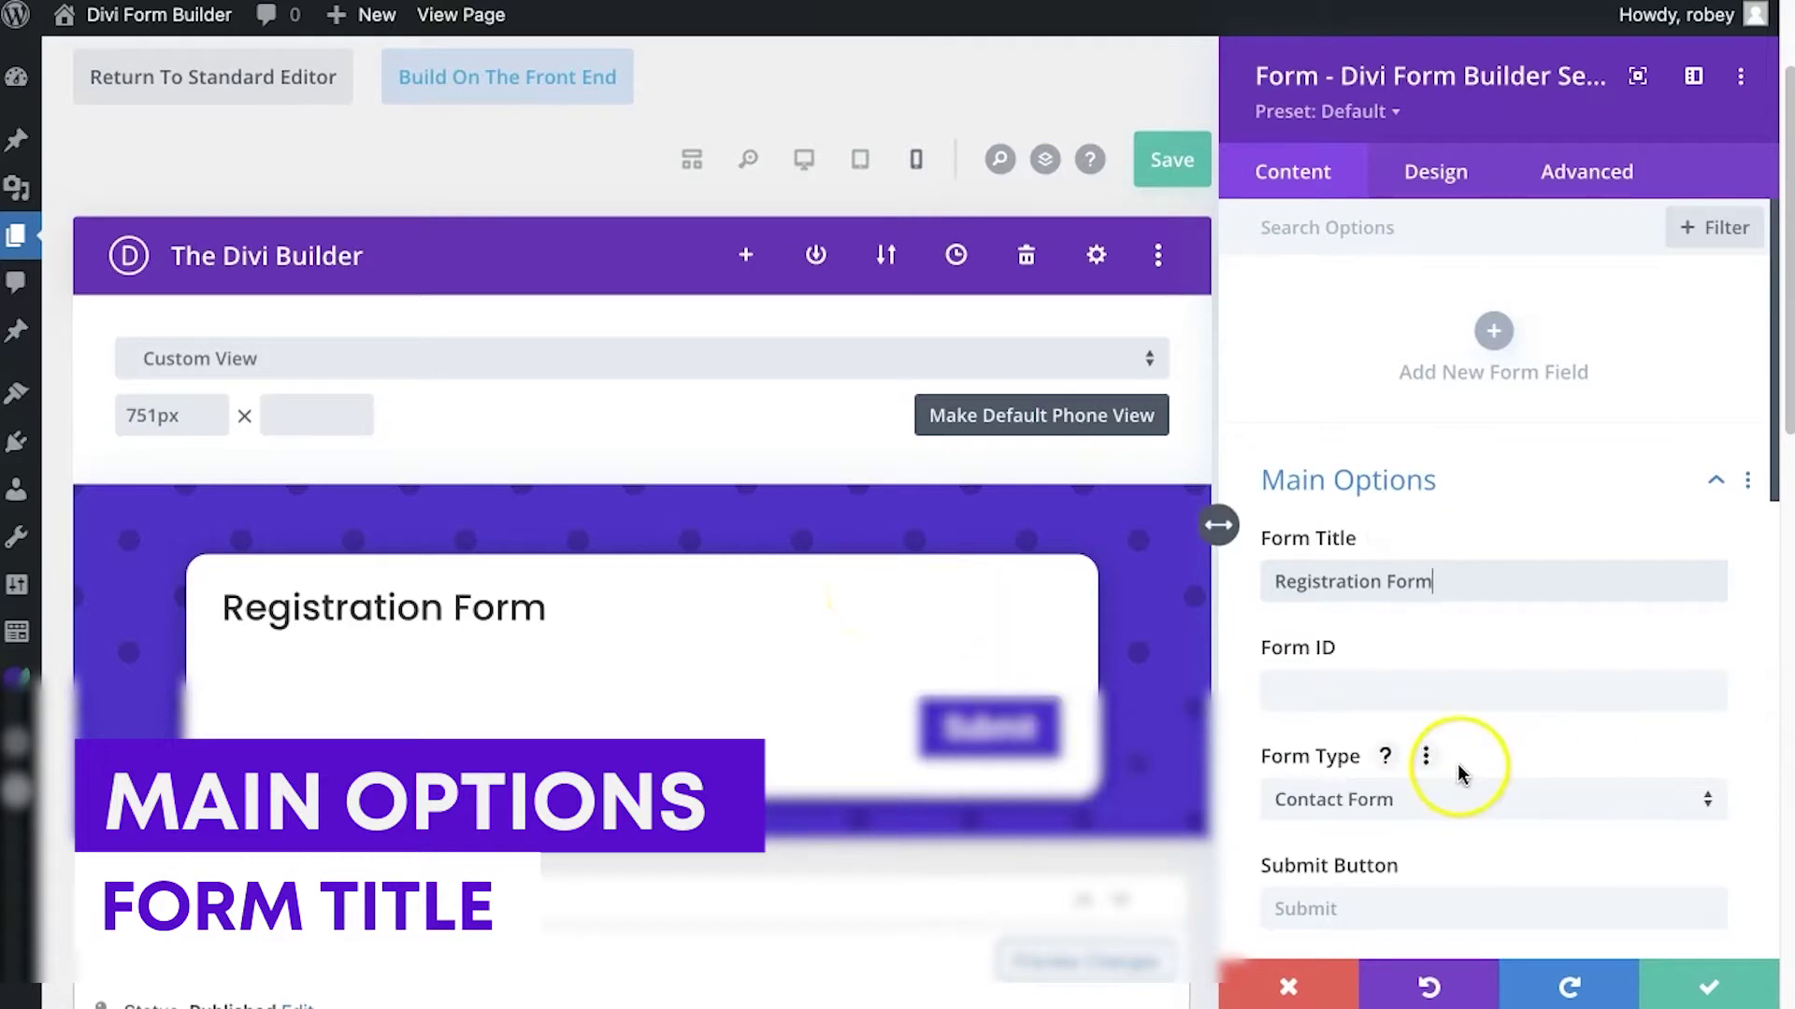
{"action": "scroll", "coordinate": [1465, 768], "scroll_direction": "down", "scroll_amount": 3}
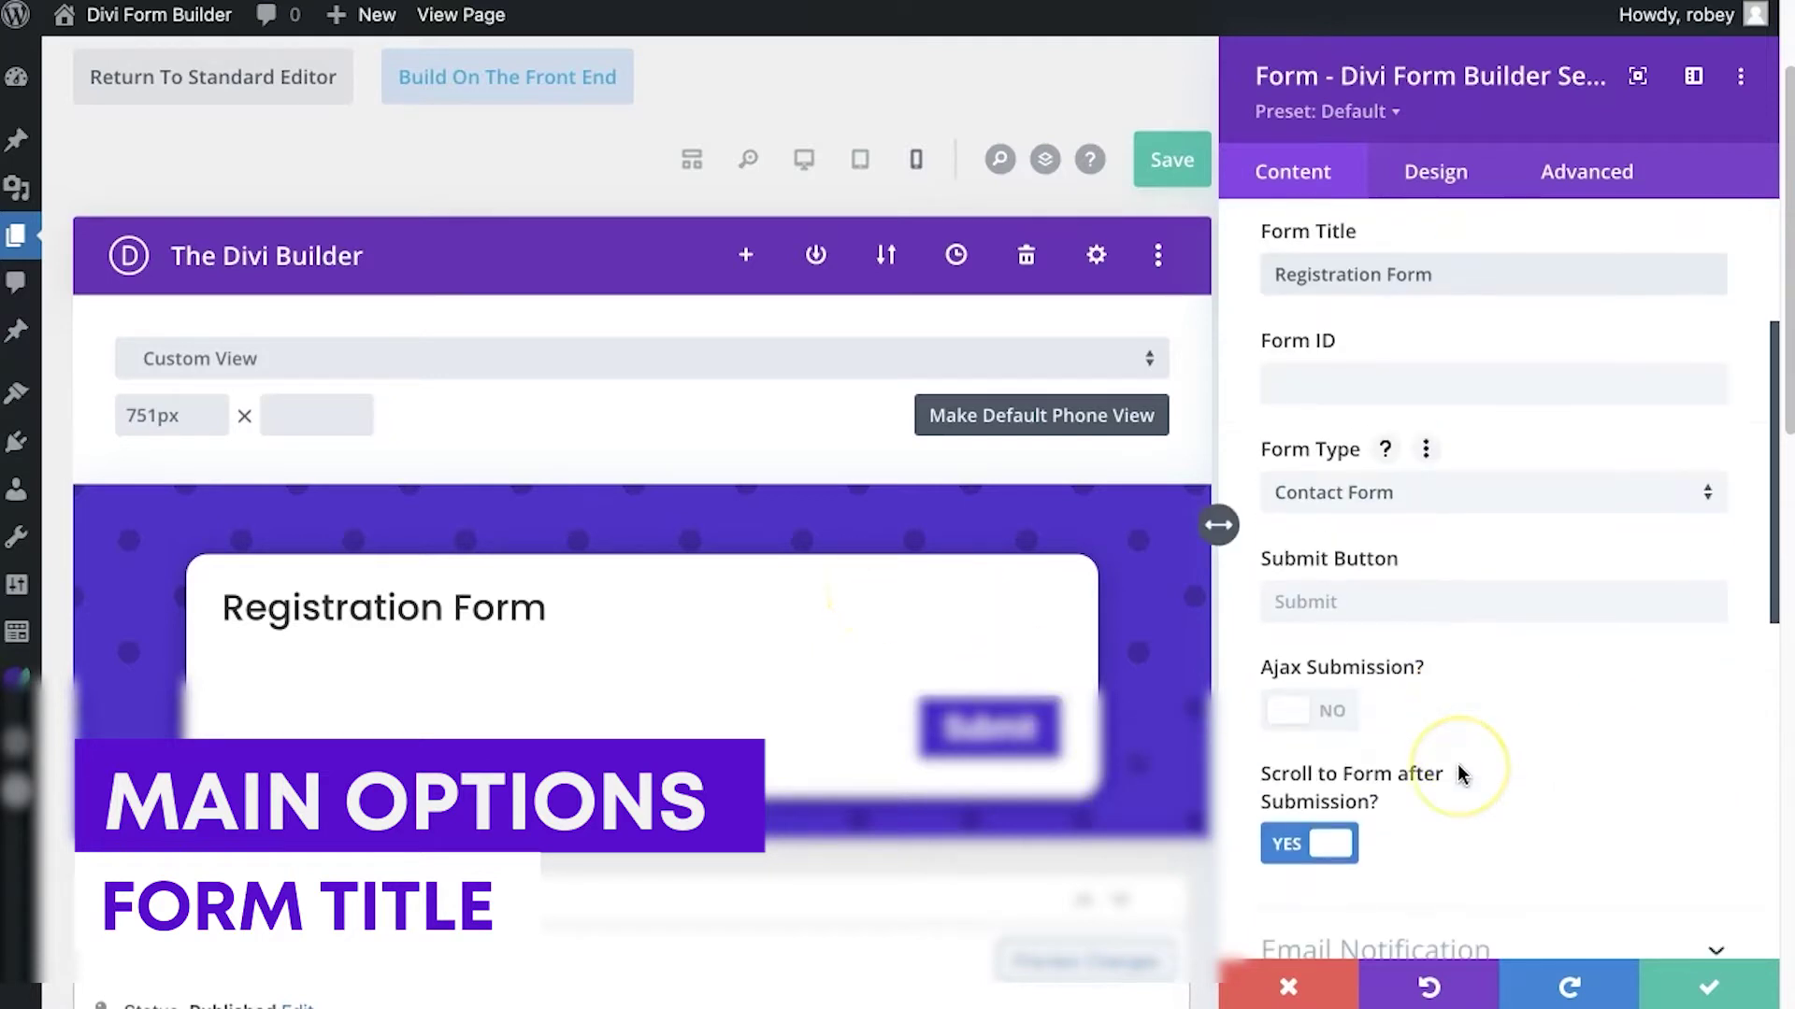
{"action": "left_click", "coordinate": [1362, 493]}
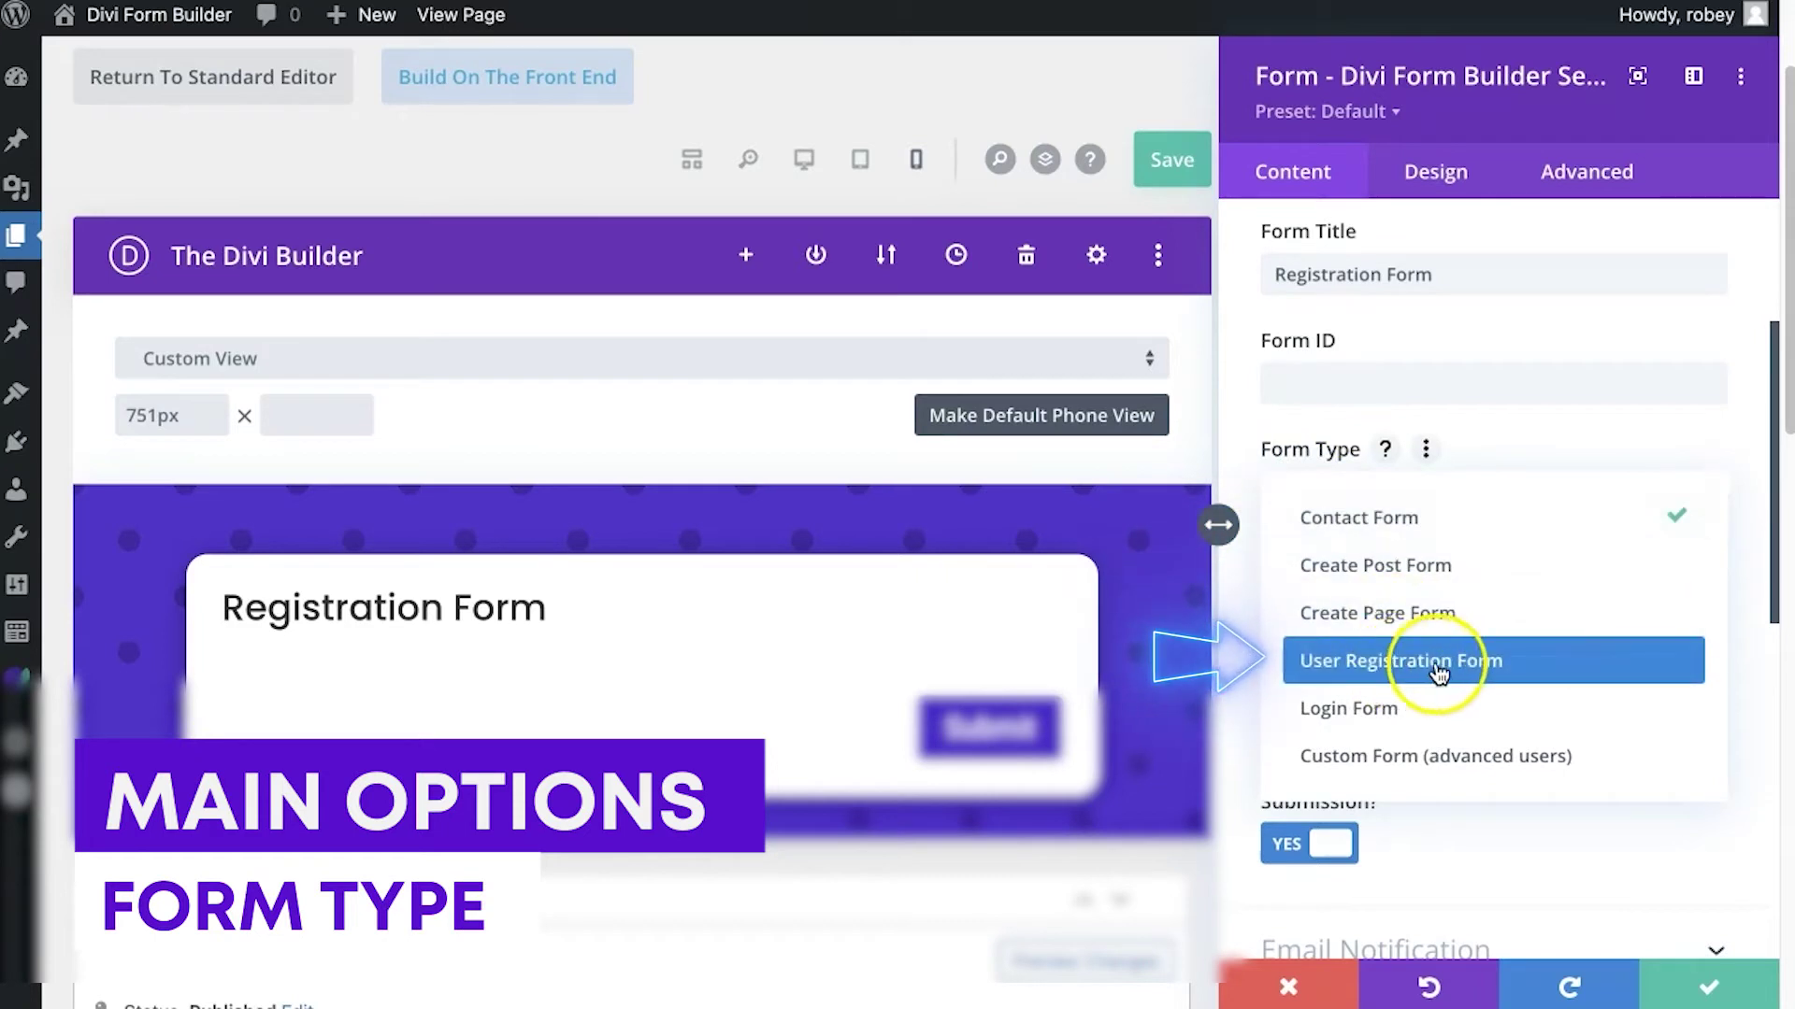
{"action": "left_click", "coordinate": [1581, 666]}
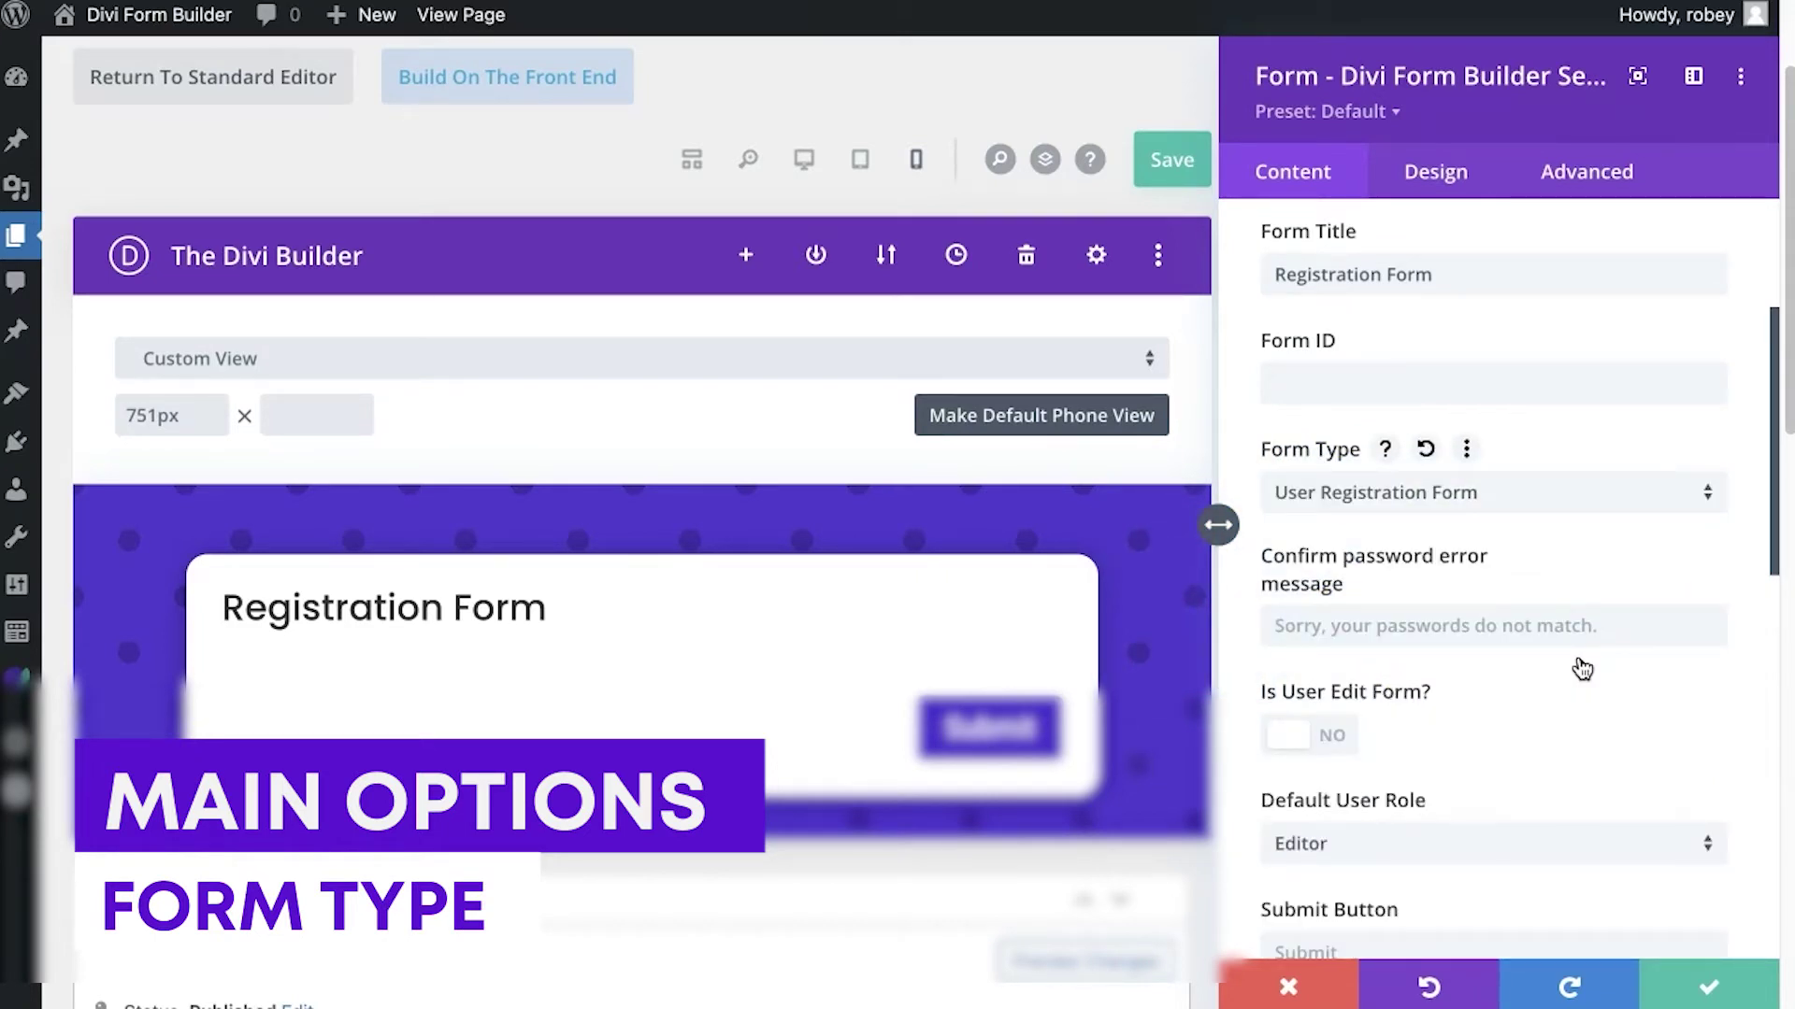
{"action": "scroll", "coordinate": [1581, 666], "scroll_direction": "down", "scroll_amount": 2}
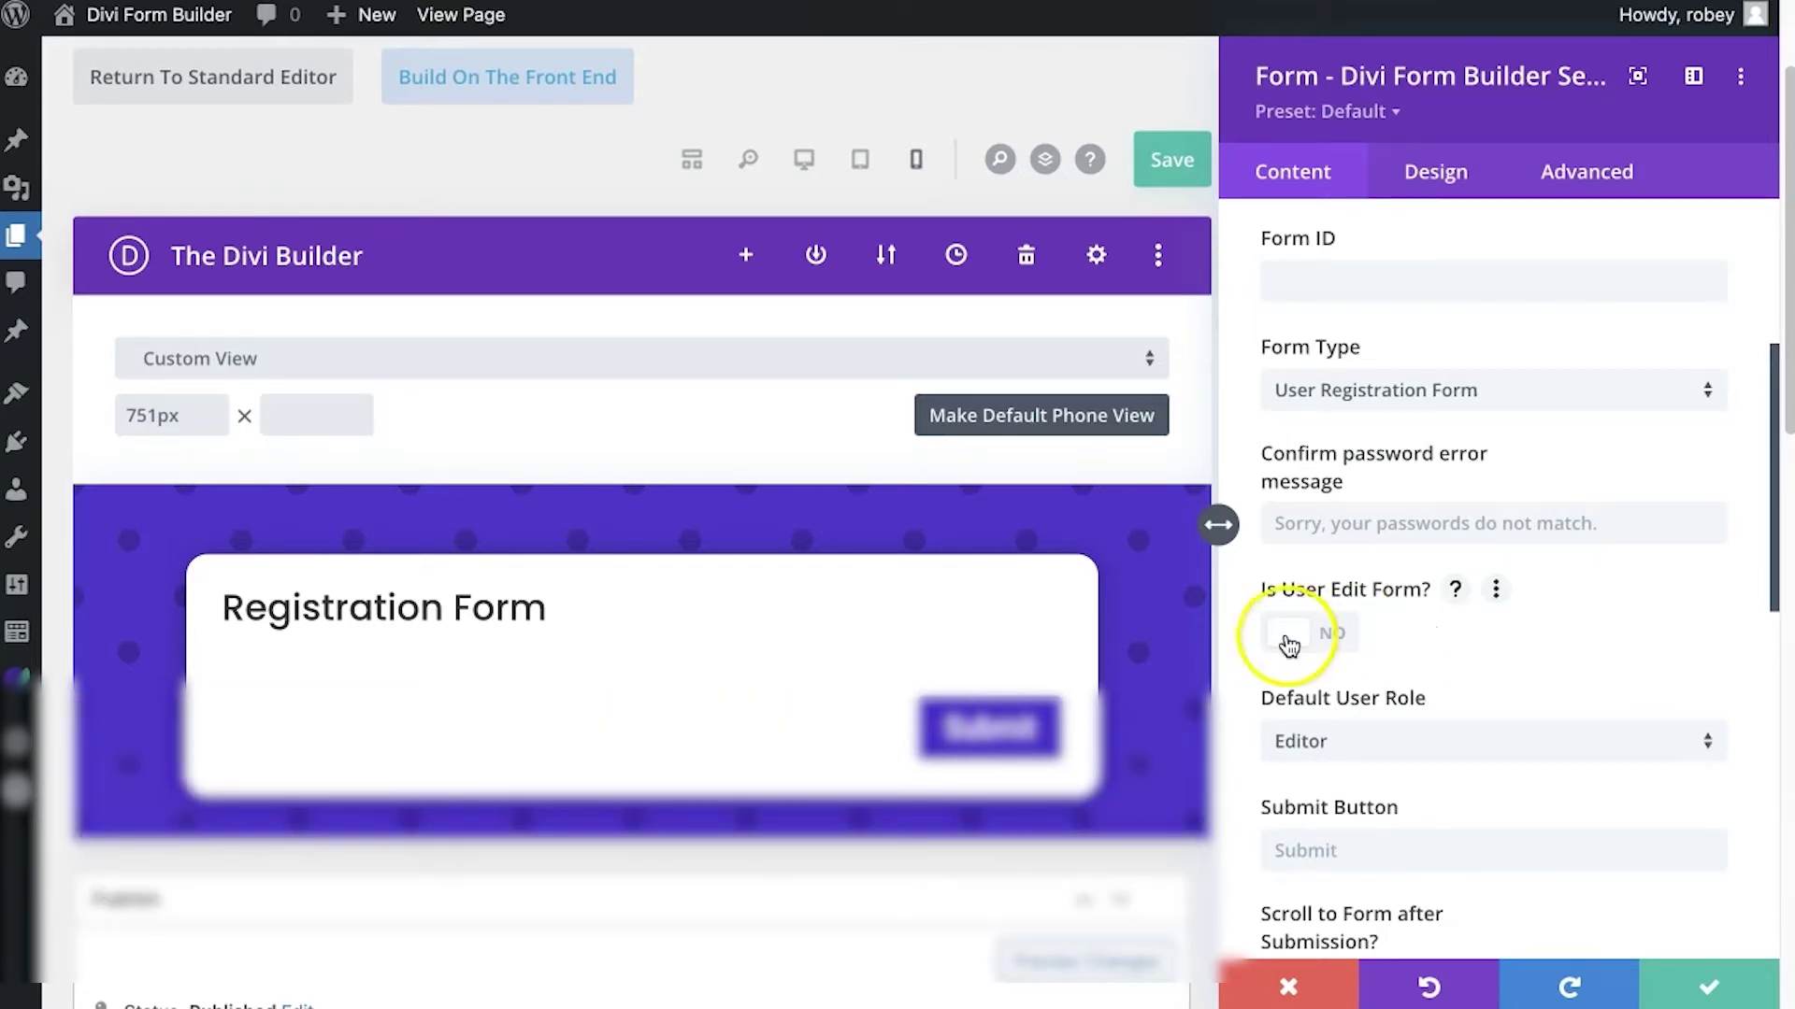
{"action": "scroll", "coordinate": [1383, 637], "scroll_direction": "down", "scroll_amount": 3}
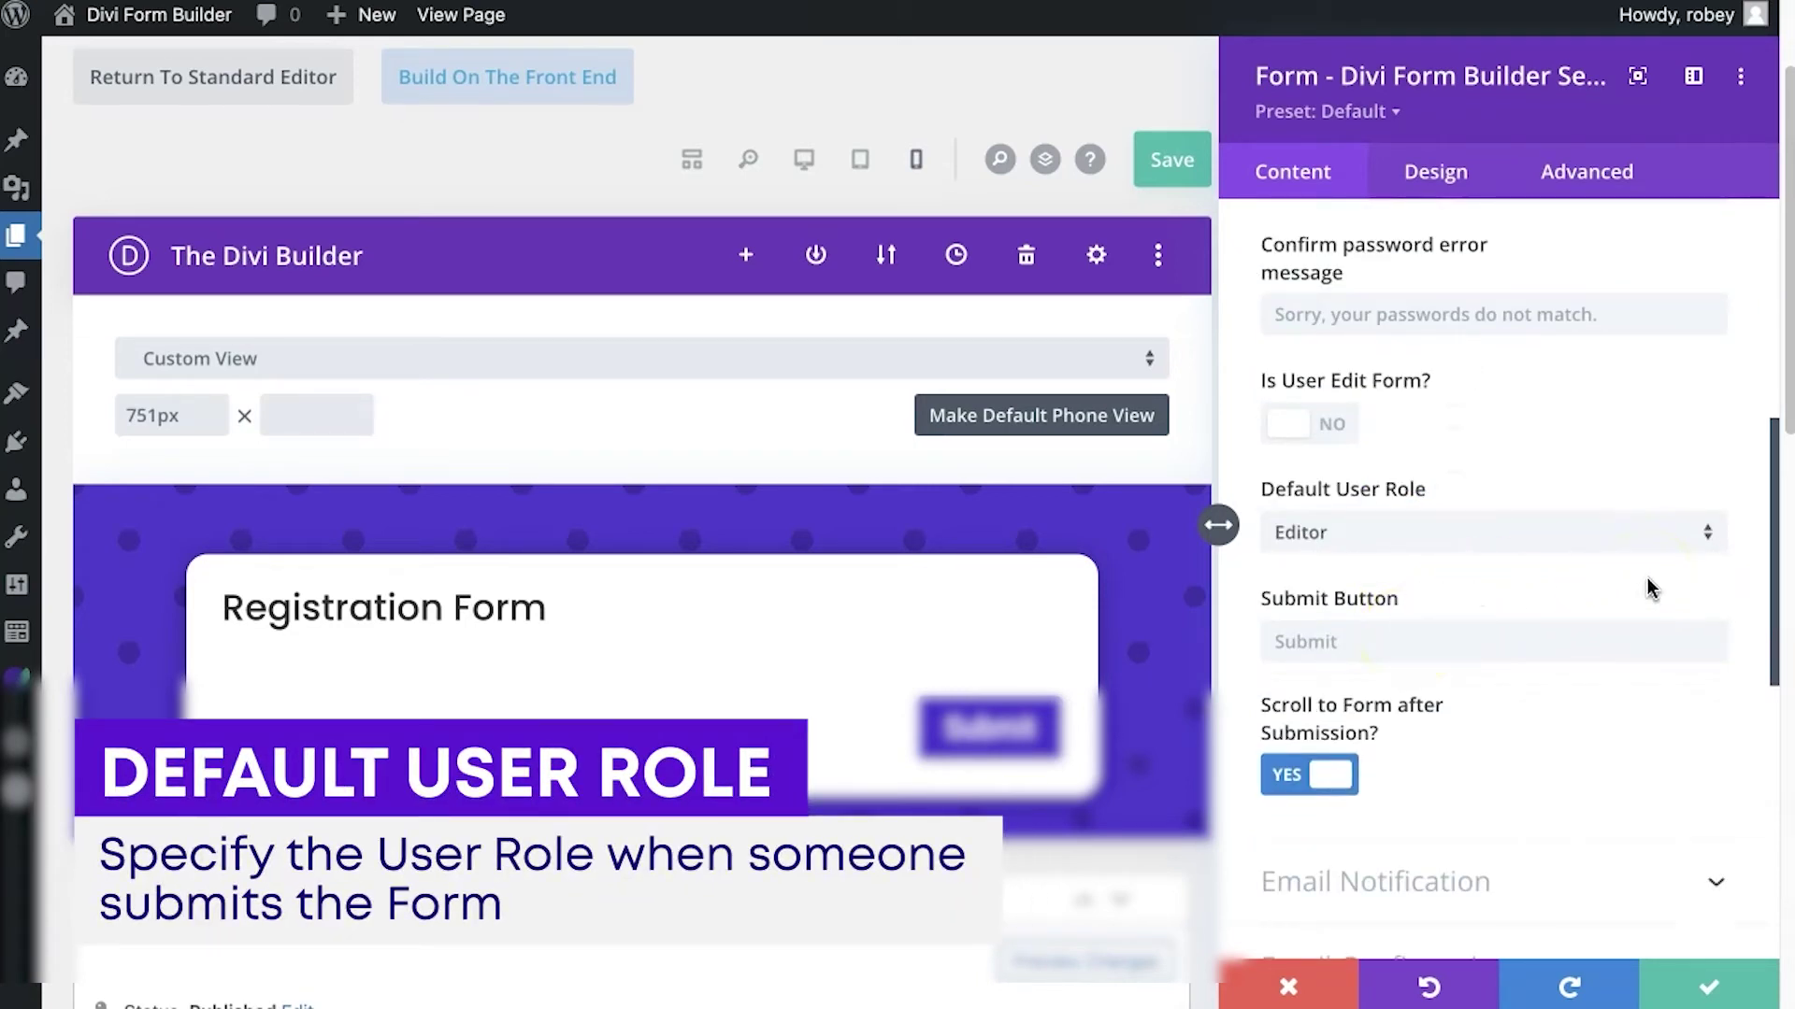
{"action": "left_click", "coordinate": [1708, 532]}
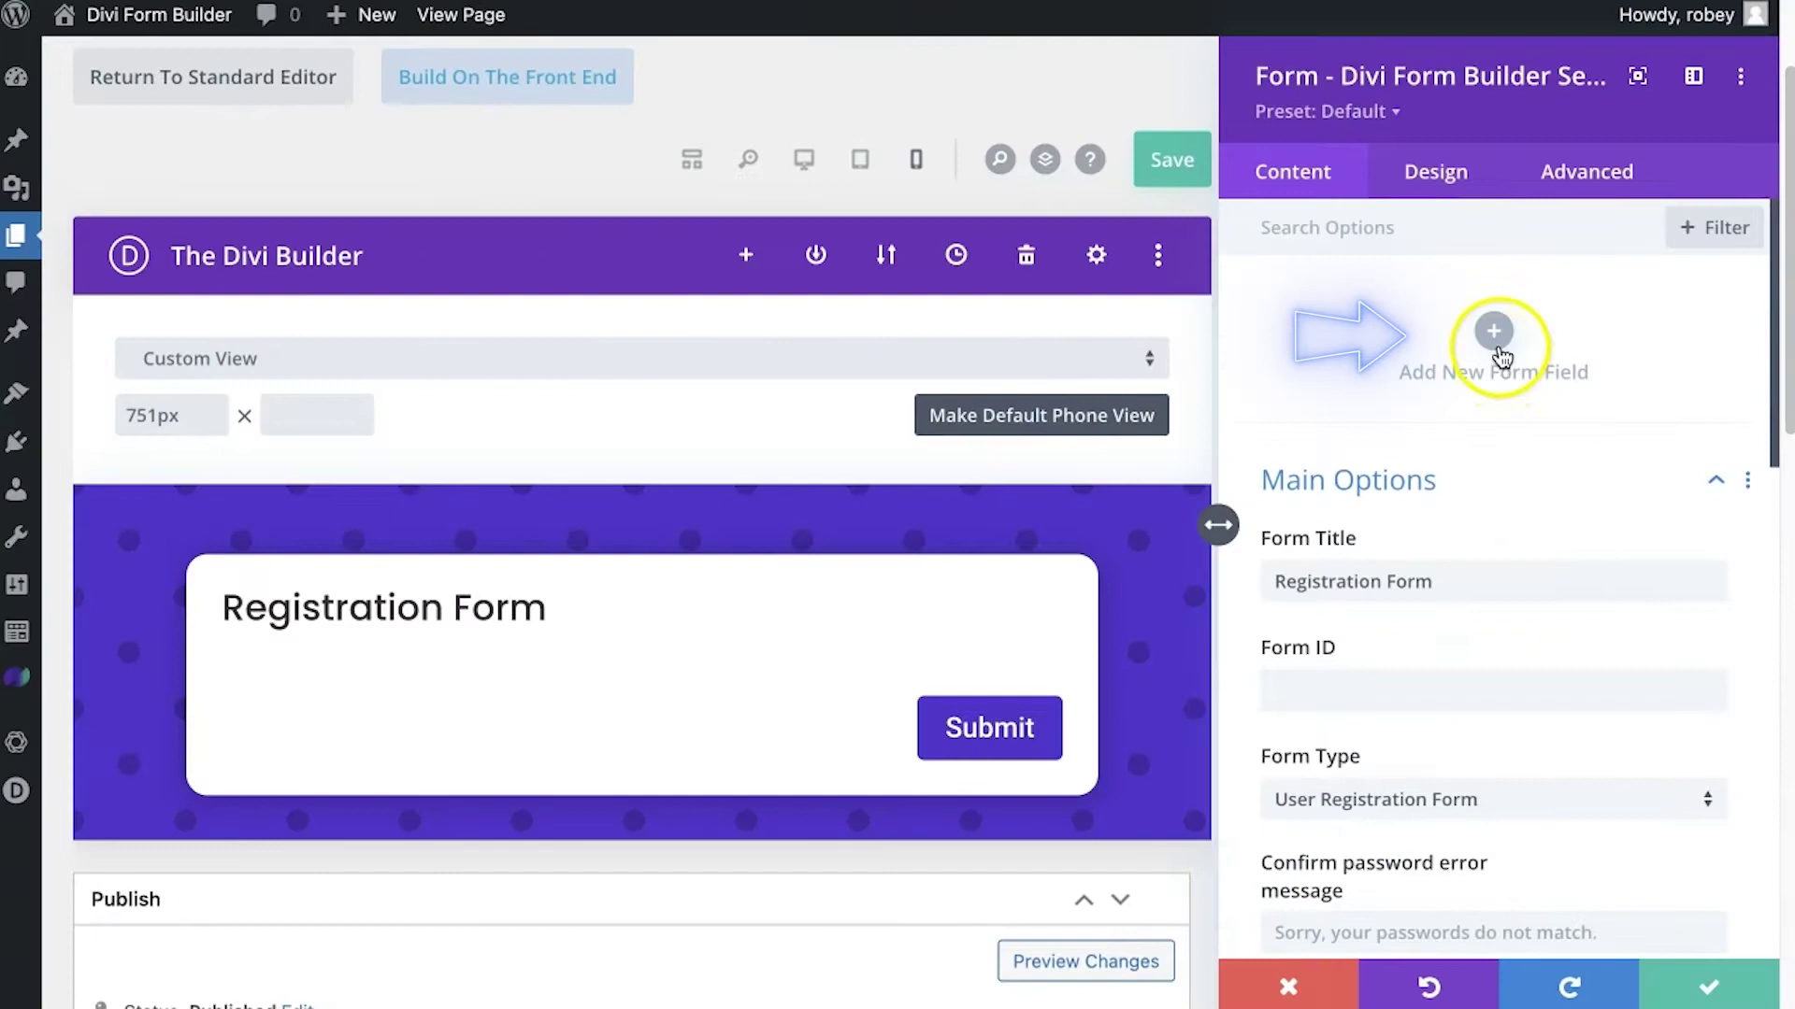
Add a new form field titled 'Username' and mark it required
{"action": "left_click", "coordinate": [1494, 332]}
{"action": "left_click", "coordinate": [1392, 387]}
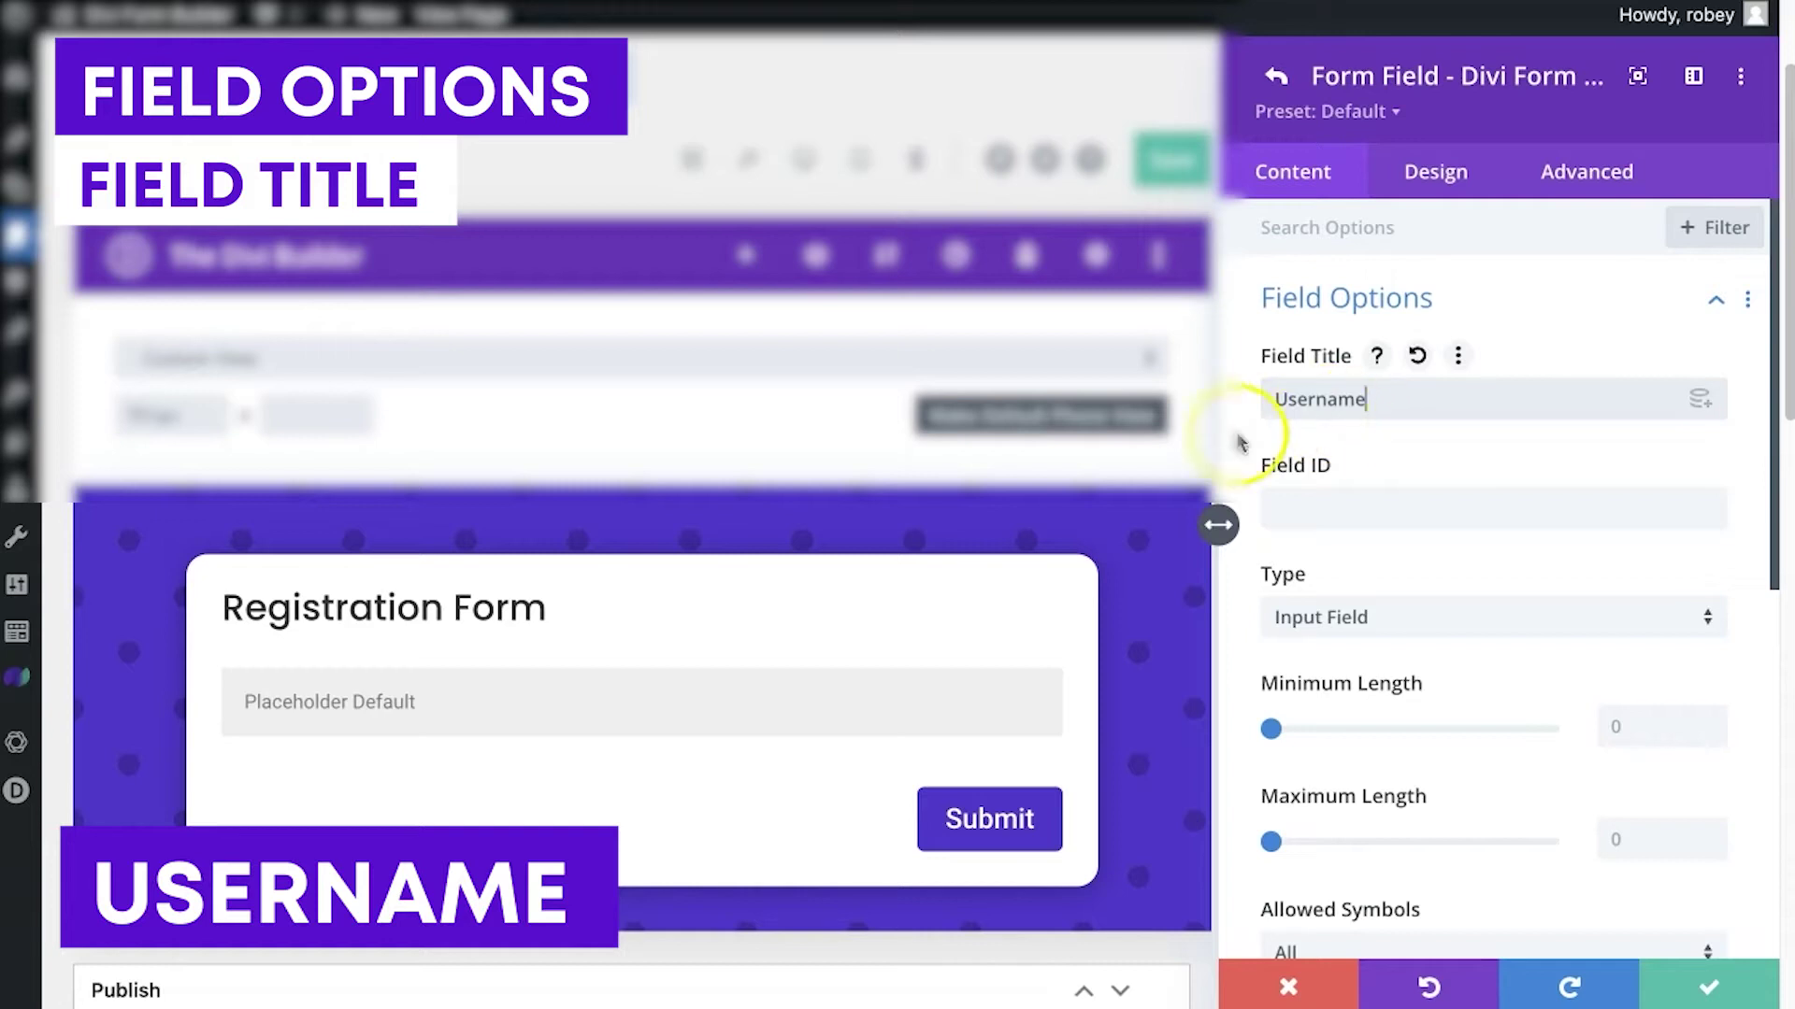
{"action": "type", "text": "Username"}
{"action": "scroll", "coordinate": [1495, 505], "scroll_direction": "down", "scroll_amount": 3}
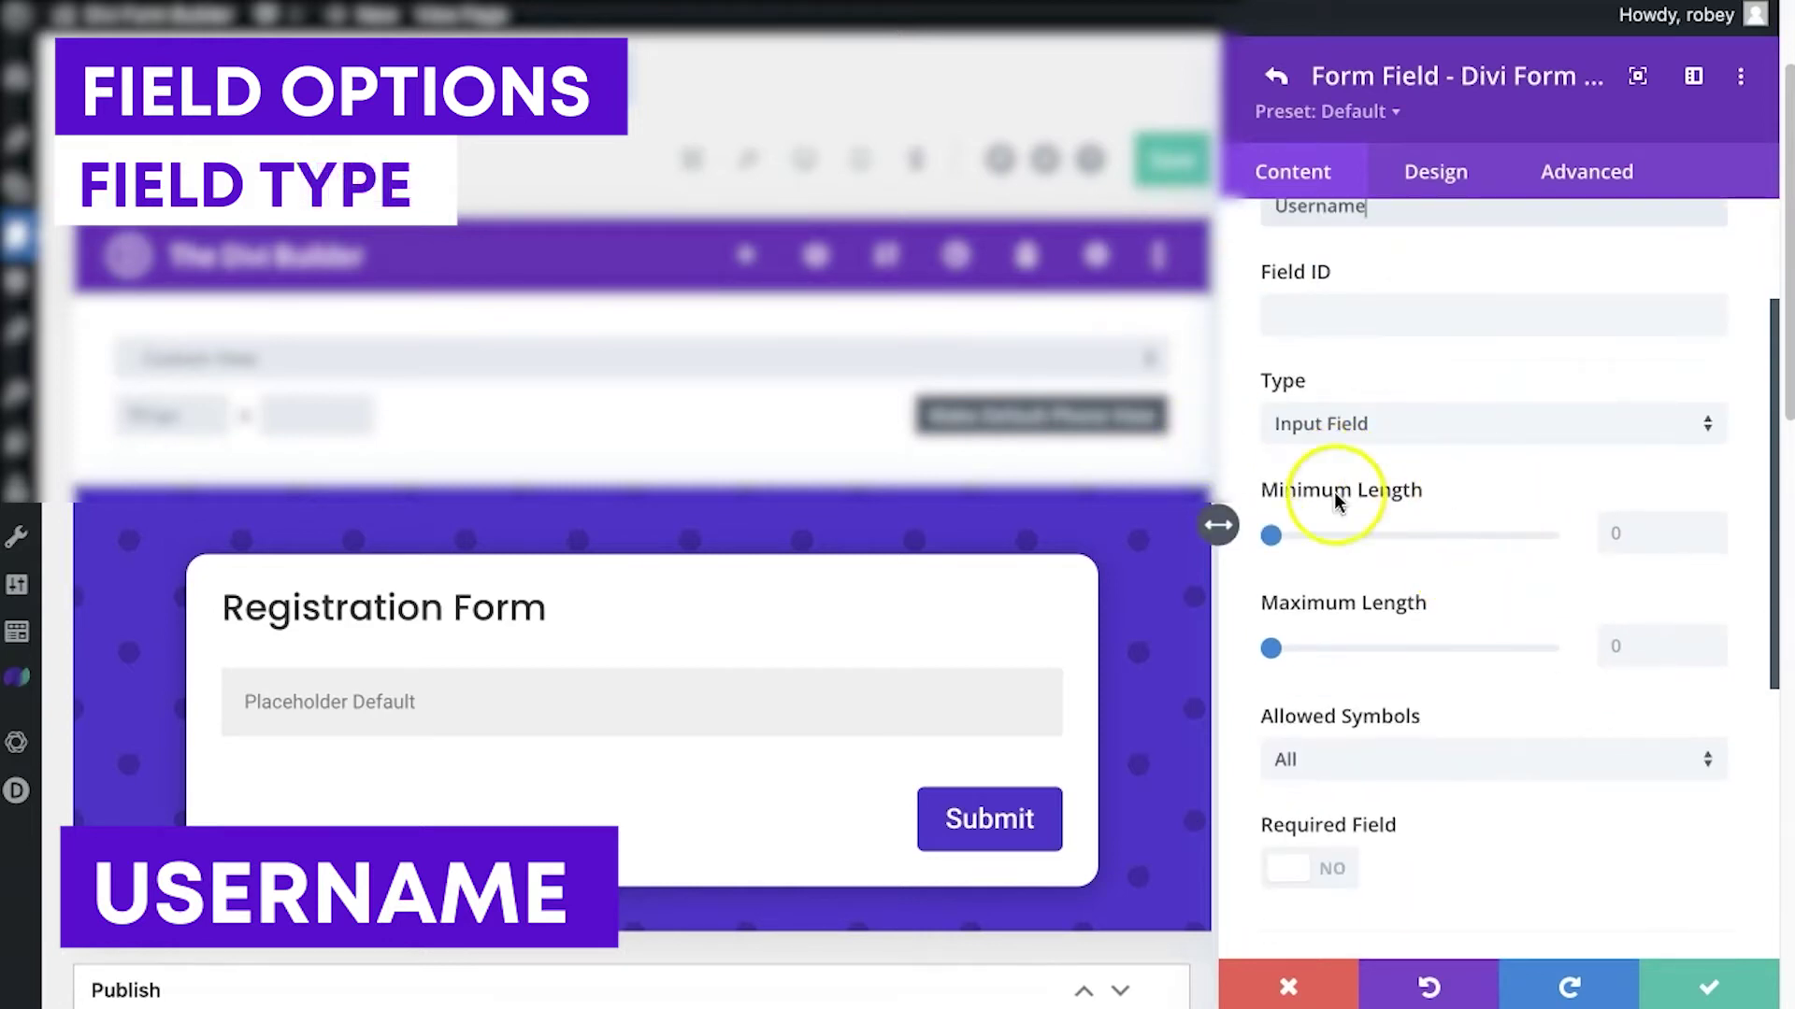
{"action": "left_click", "coordinate": [1302, 872]}
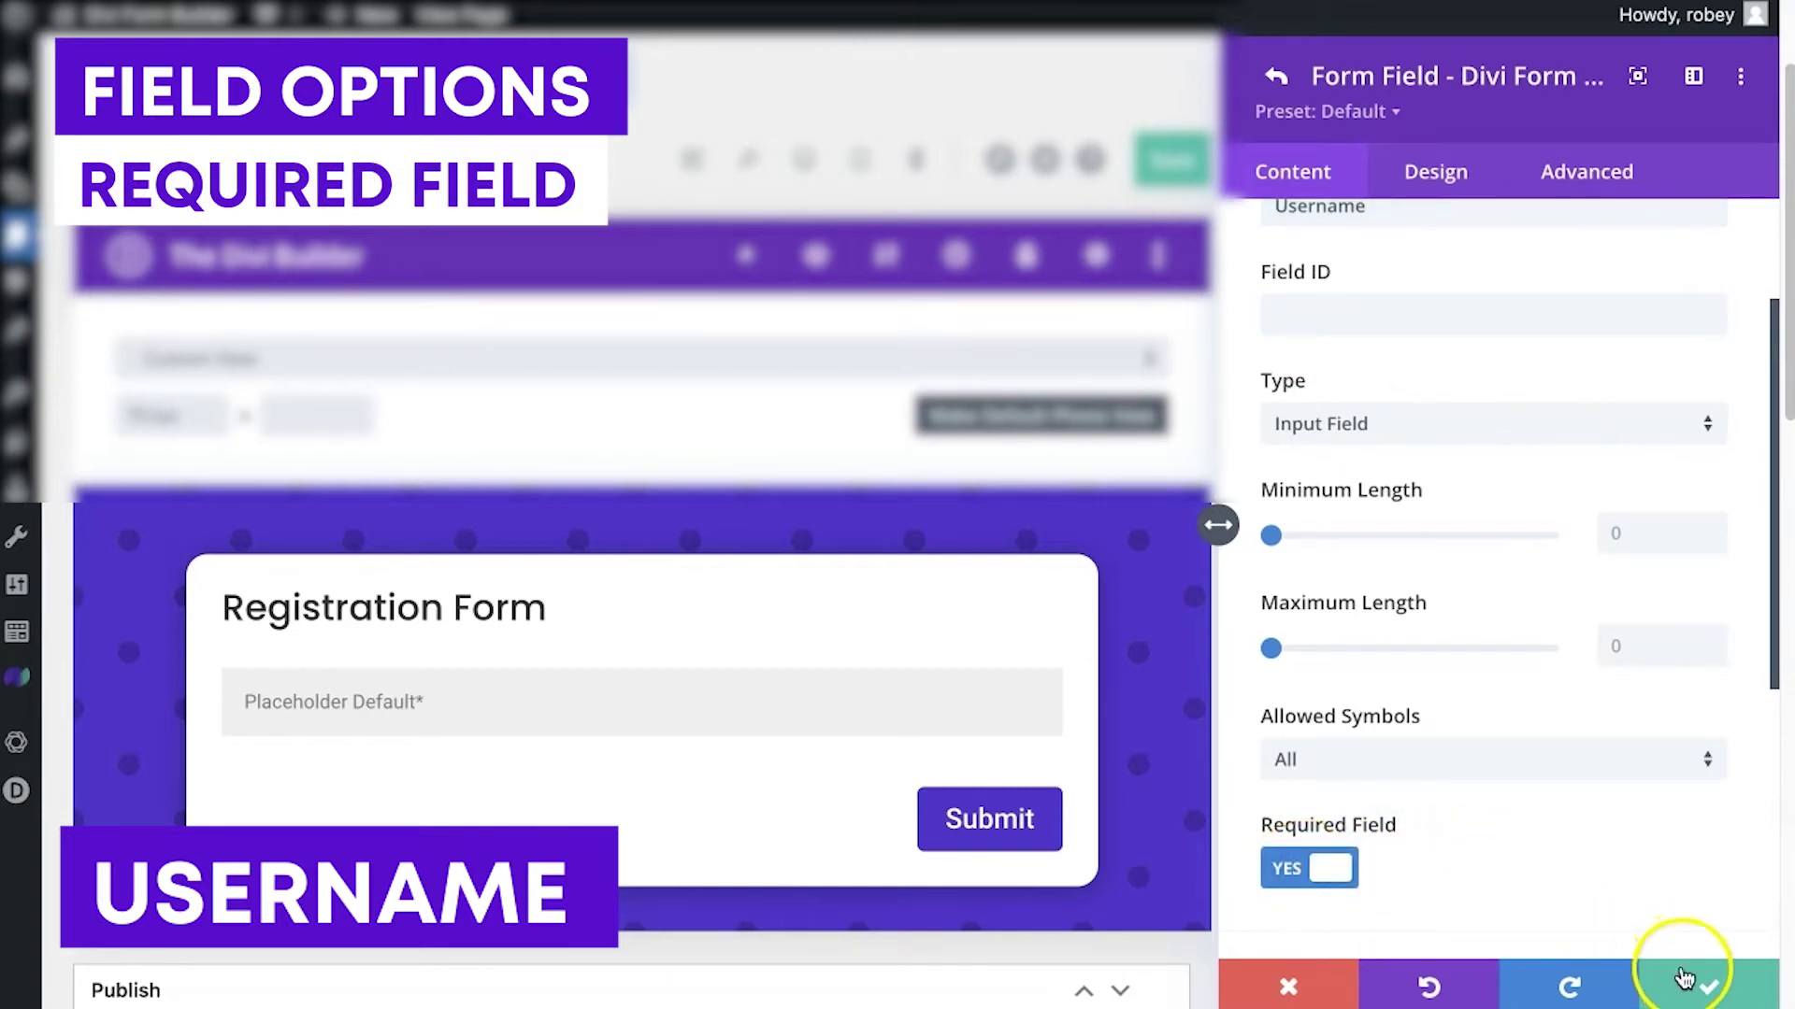
Set the Username field's label position to Top and save the field
{"action": "scroll", "coordinate": [1618, 661], "scroll_direction": "down", "scroll_amount": 5}
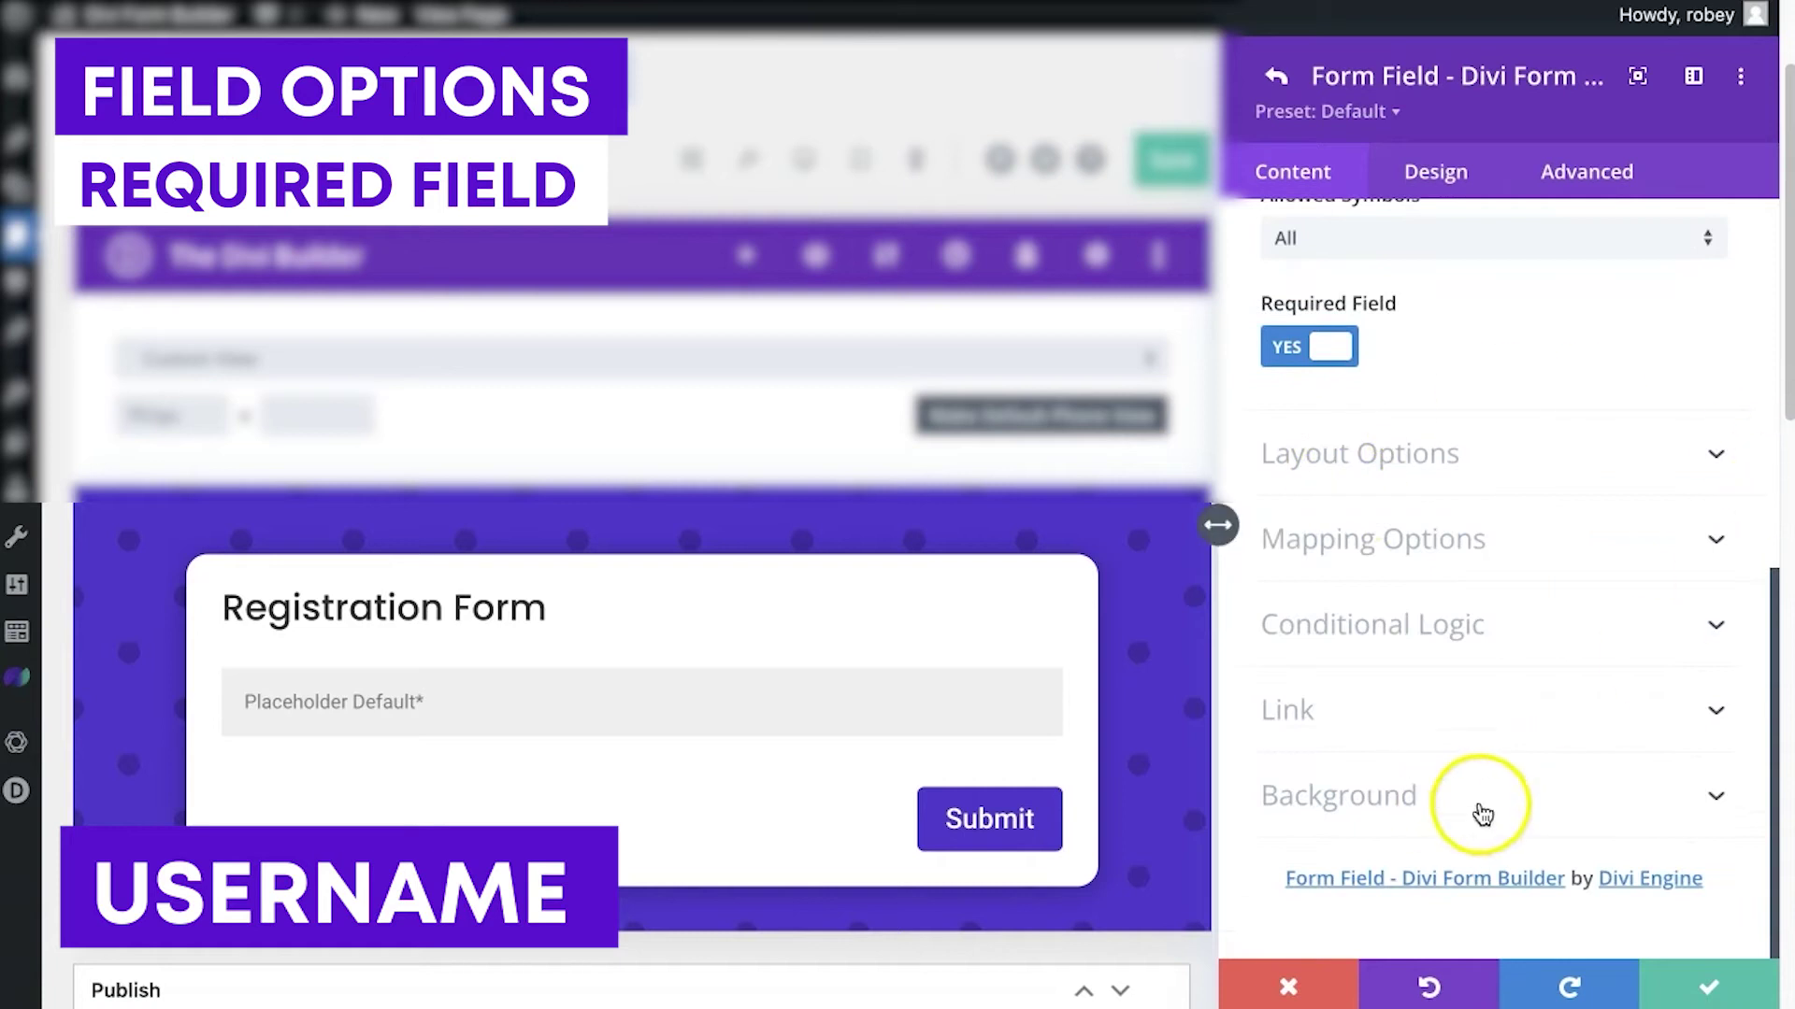
{"action": "scroll", "coordinate": [1526, 749], "scroll_direction": "up", "scroll_amount": 2}
{"action": "left_click", "coordinate": [1576, 650]}
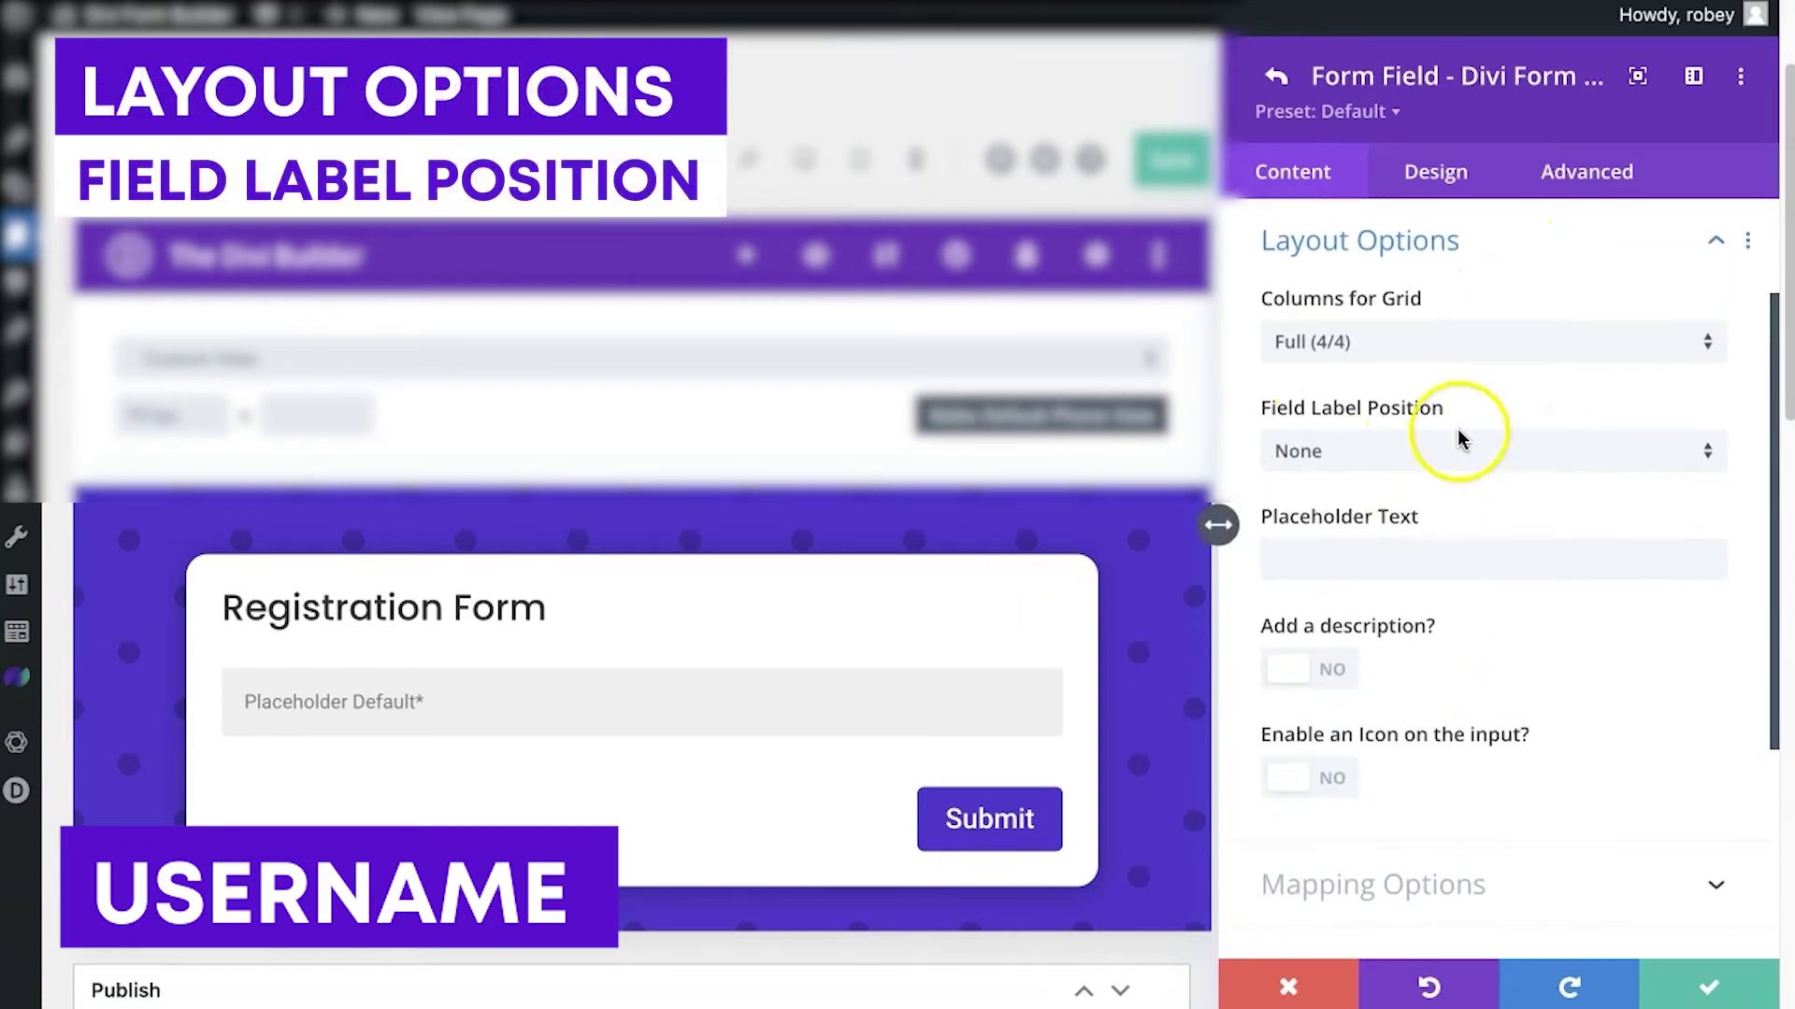
{"action": "left_click", "coordinate": [1346, 451]}
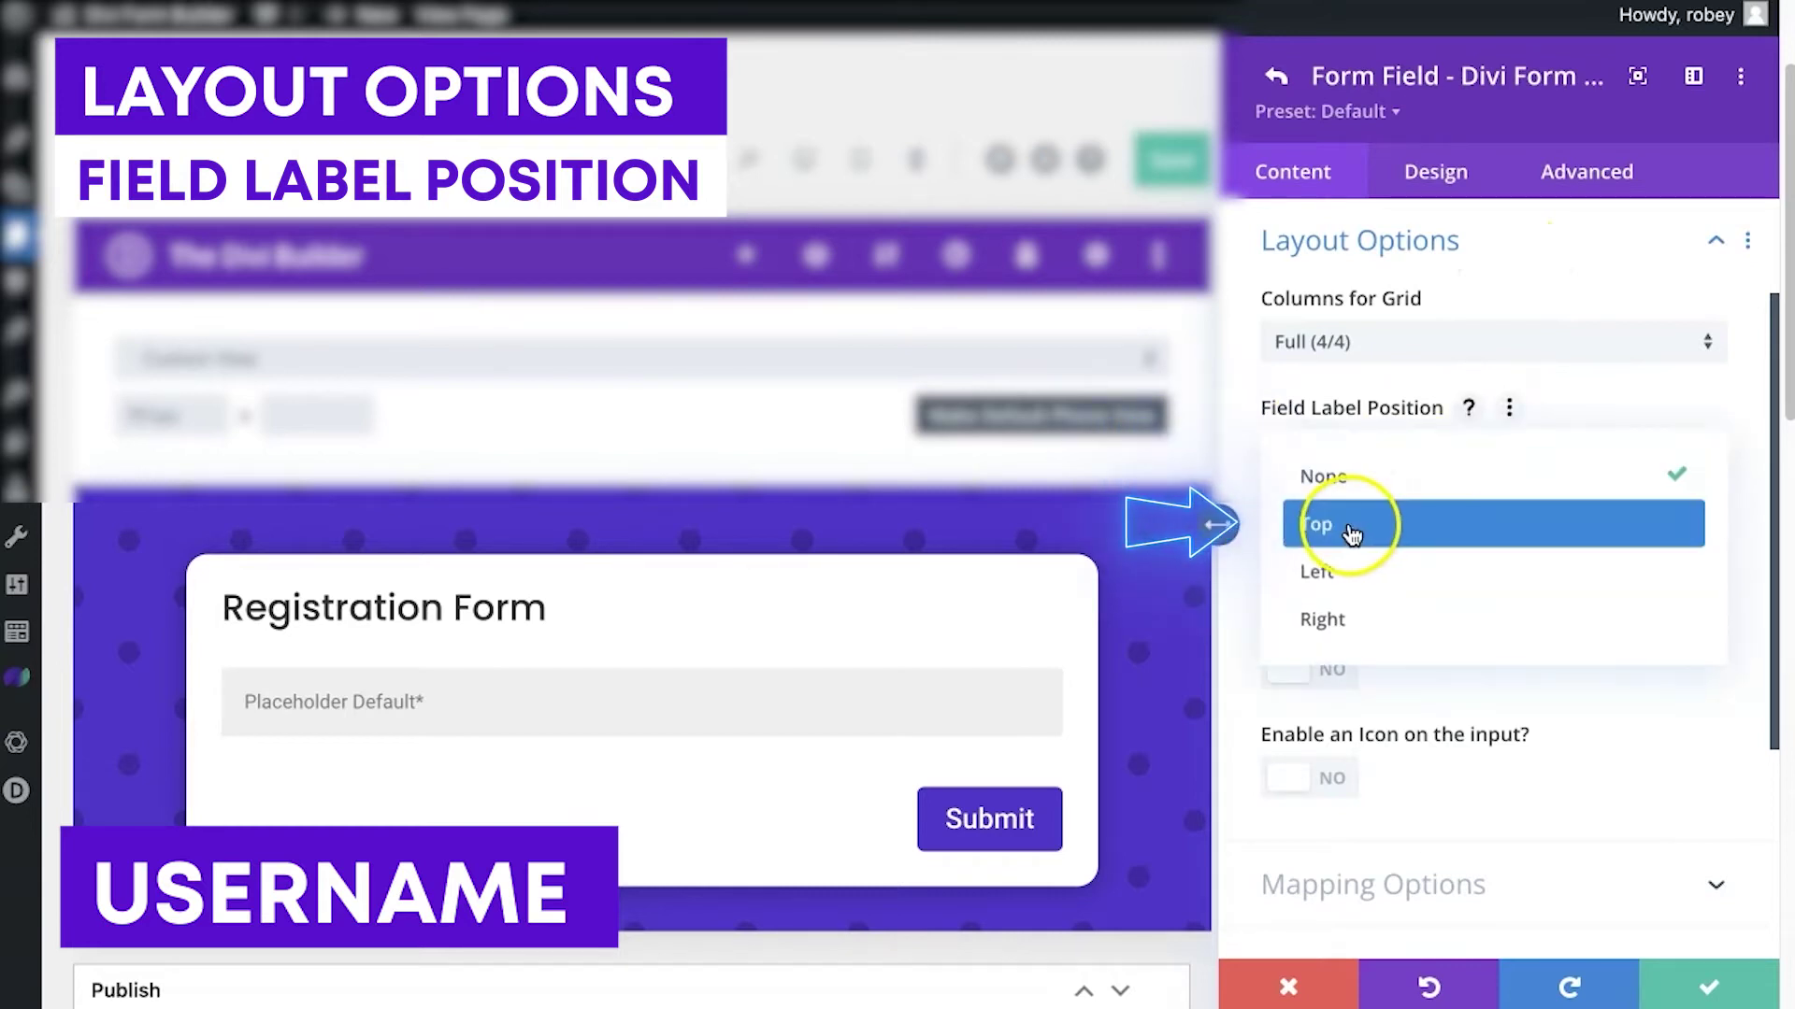
{"action": "left_click", "coordinate": [1351, 534]}
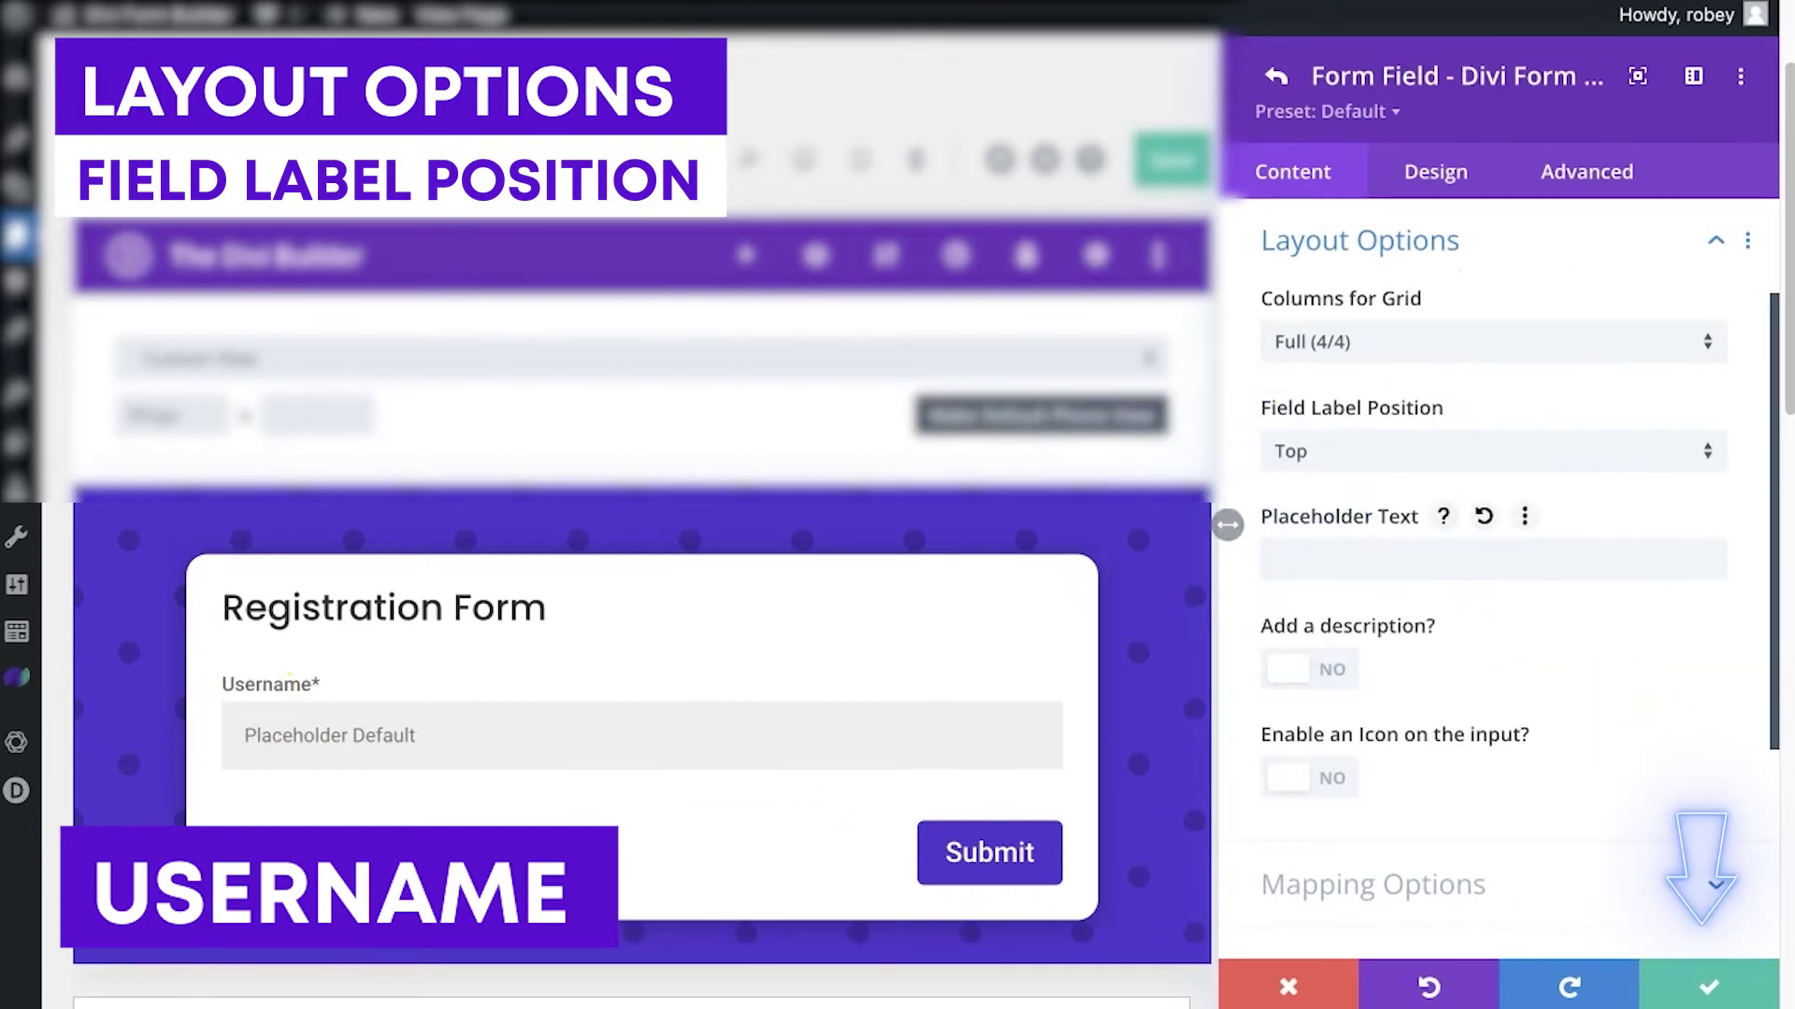
{"action": "left_click", "coordinate": [1678, 977]}
{"action": "scroll", "coordinate": [1542, 570], "scroll_direction": "up", "scroll_amount": 3}
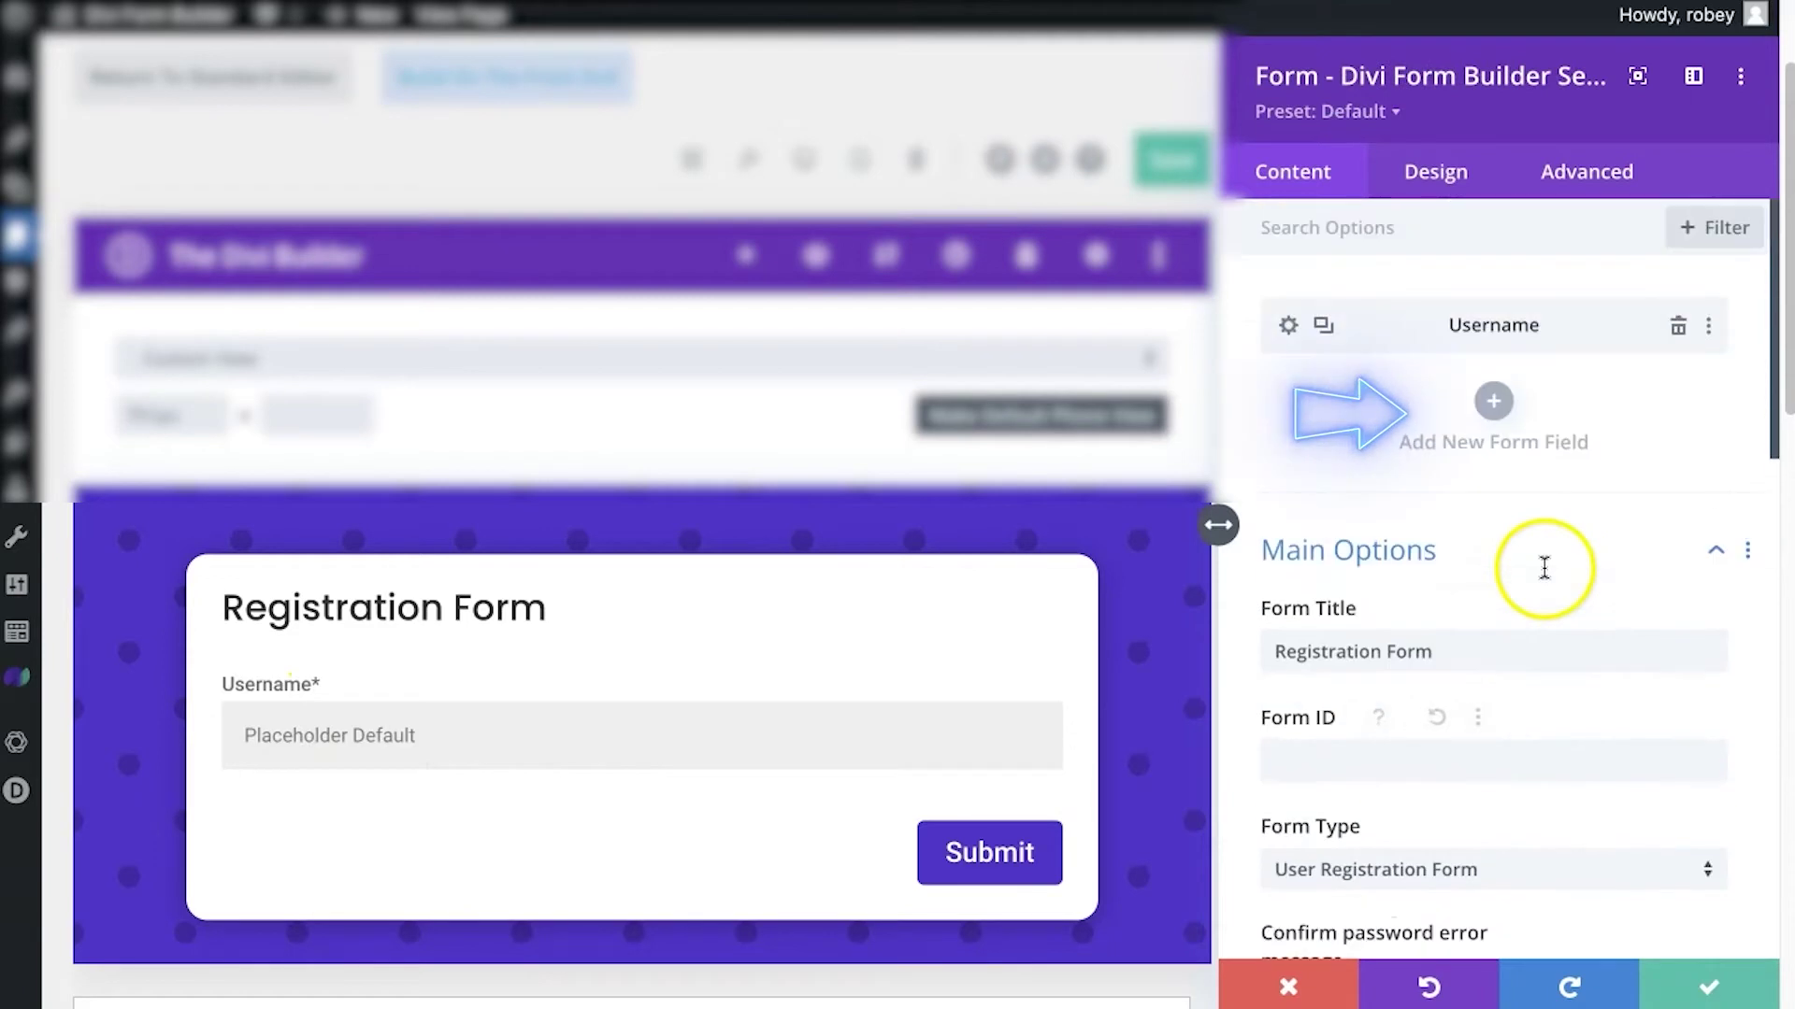
Add a required field titled 'Email' with type Email Field
{"action": "left_click", "coordinate": [1492, 401]}
{"action": "left_click", "coordinate": [1414, 402]}
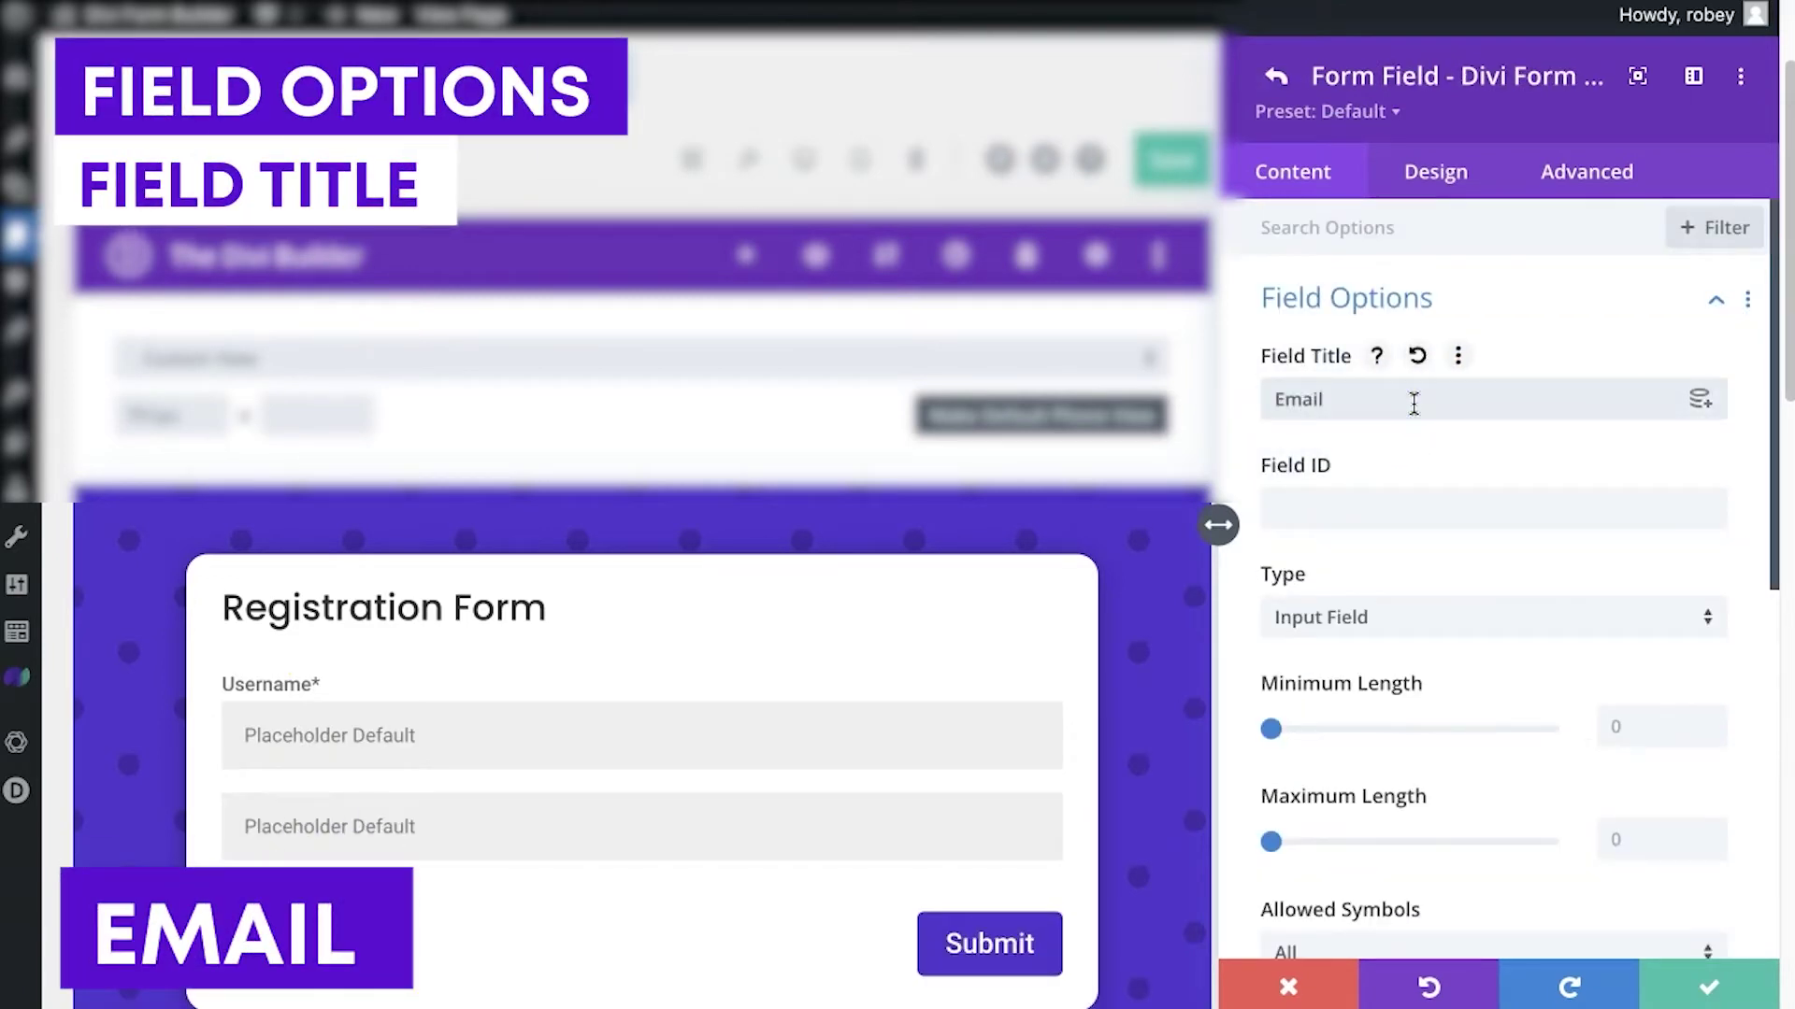
{"action": "type", "text": "Email"}
{"action": "left_click", "coordinate": [1402, 619]}
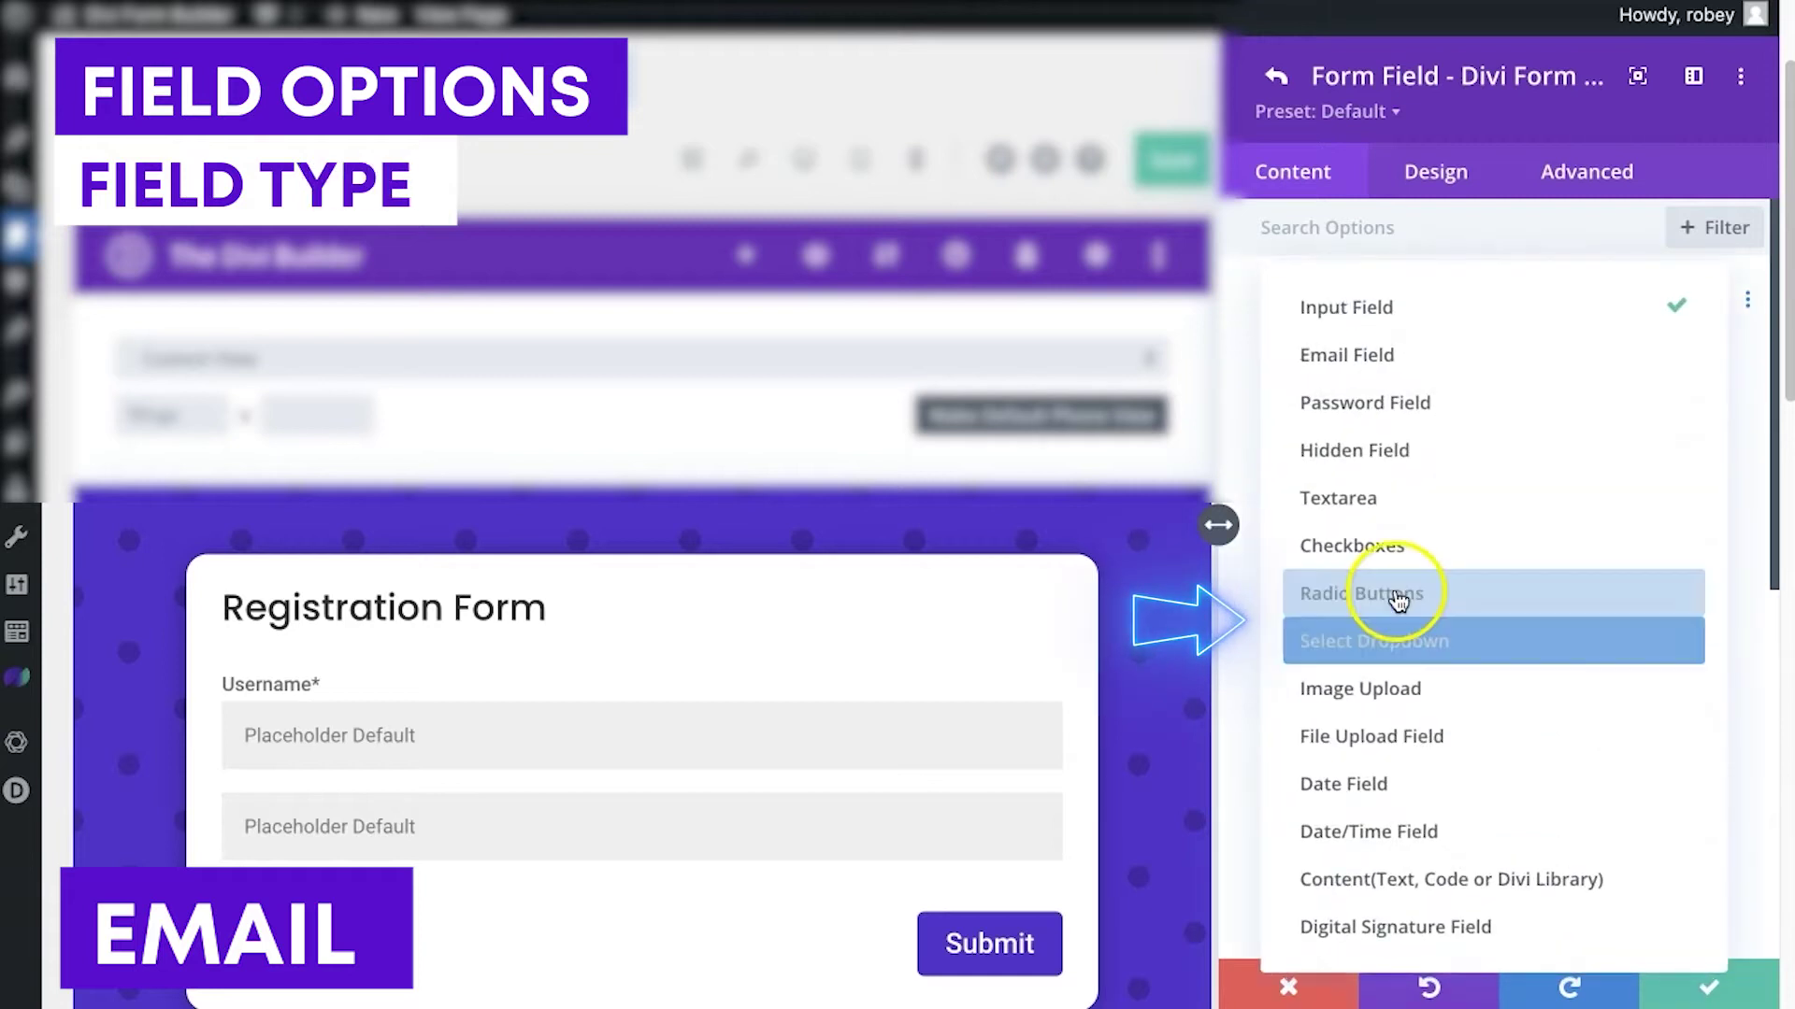
{"action": "left_click", "coordinate": [1390, 360]}
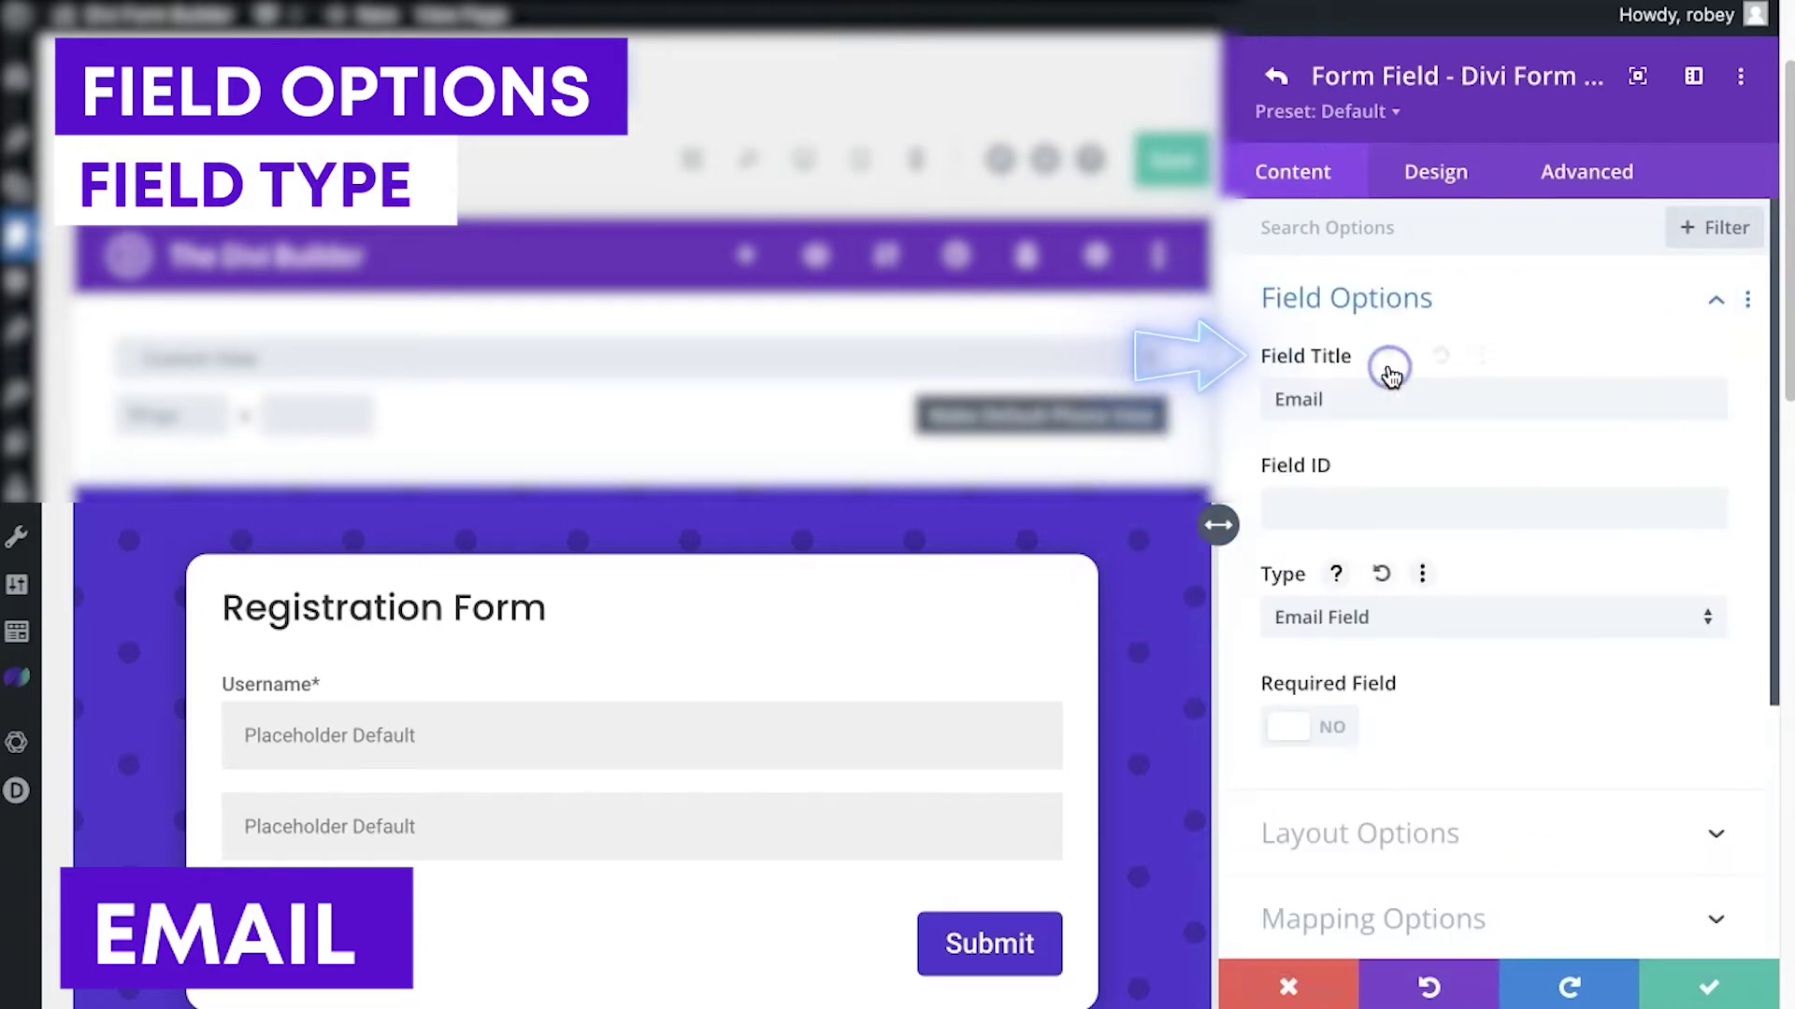
{"action": "left_click", "coordinate": [1332, 727]}
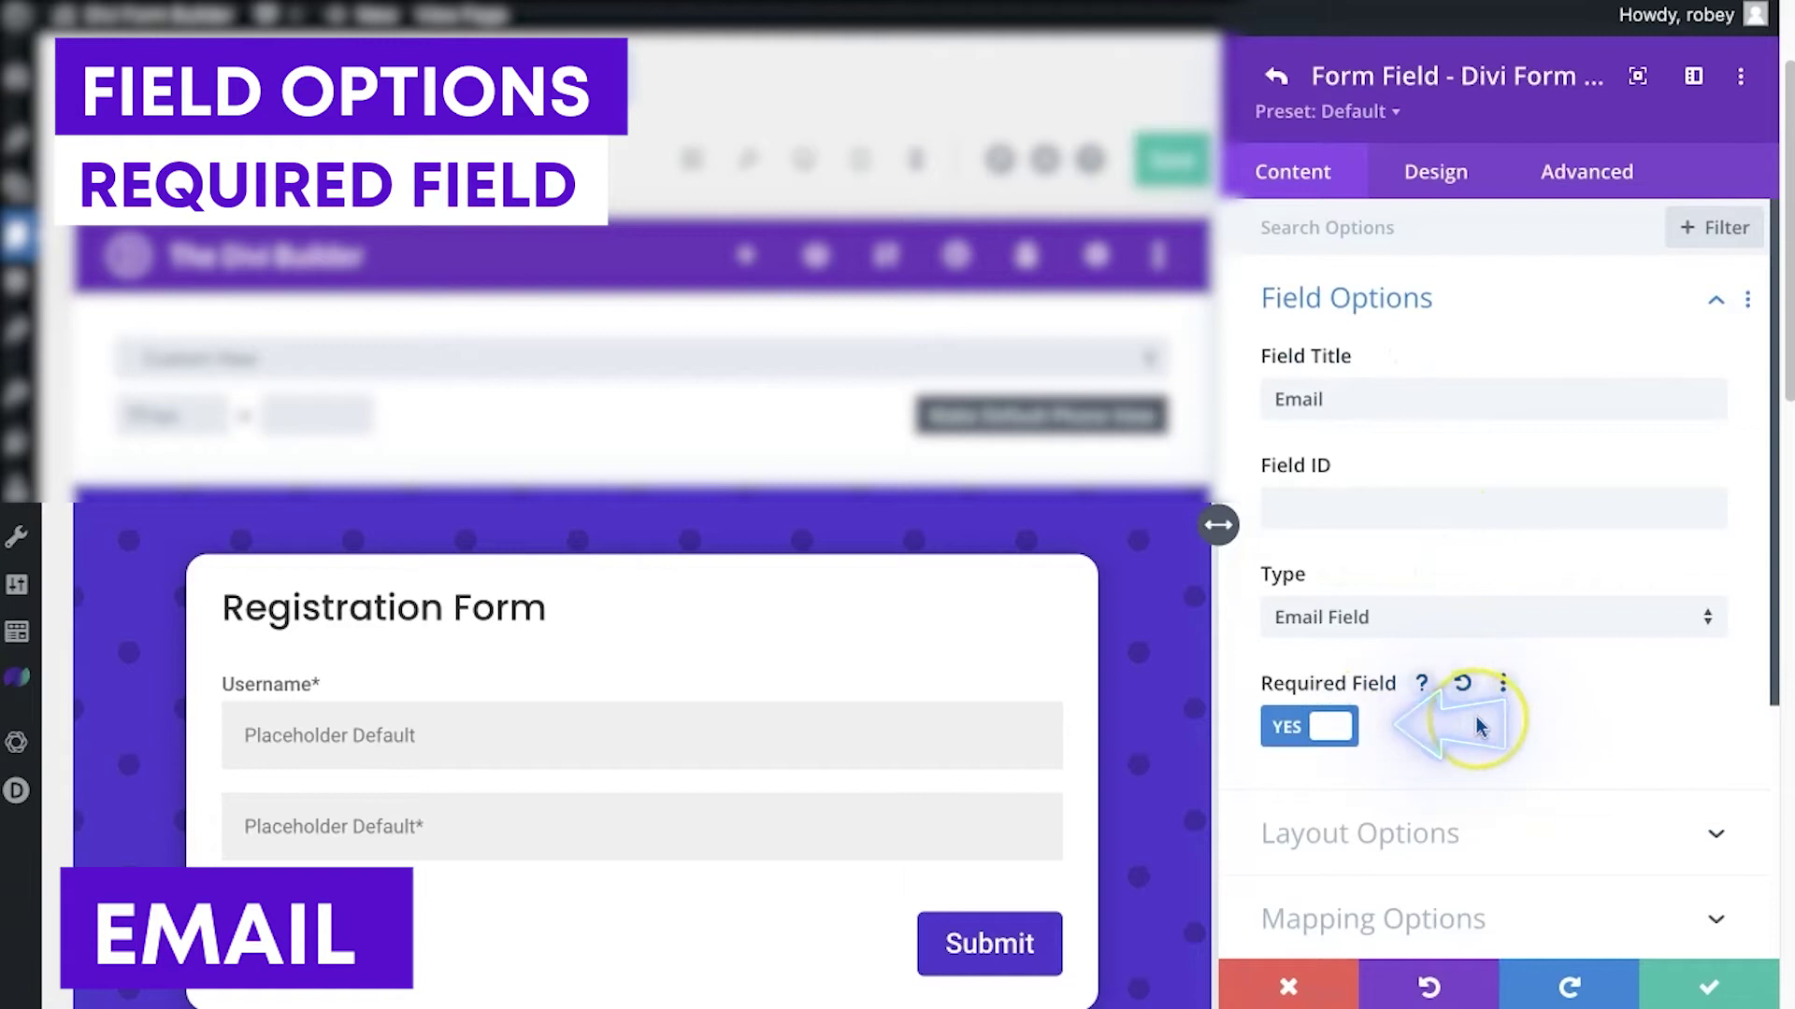
Place the Email label on top of its input and save the field
{"action": "scroll", "coordinate": [1477, 727], "scroll_direction": "down", "scroll_amount": 2}
{"action": "left_click", "coordinate": [1482, 655]}
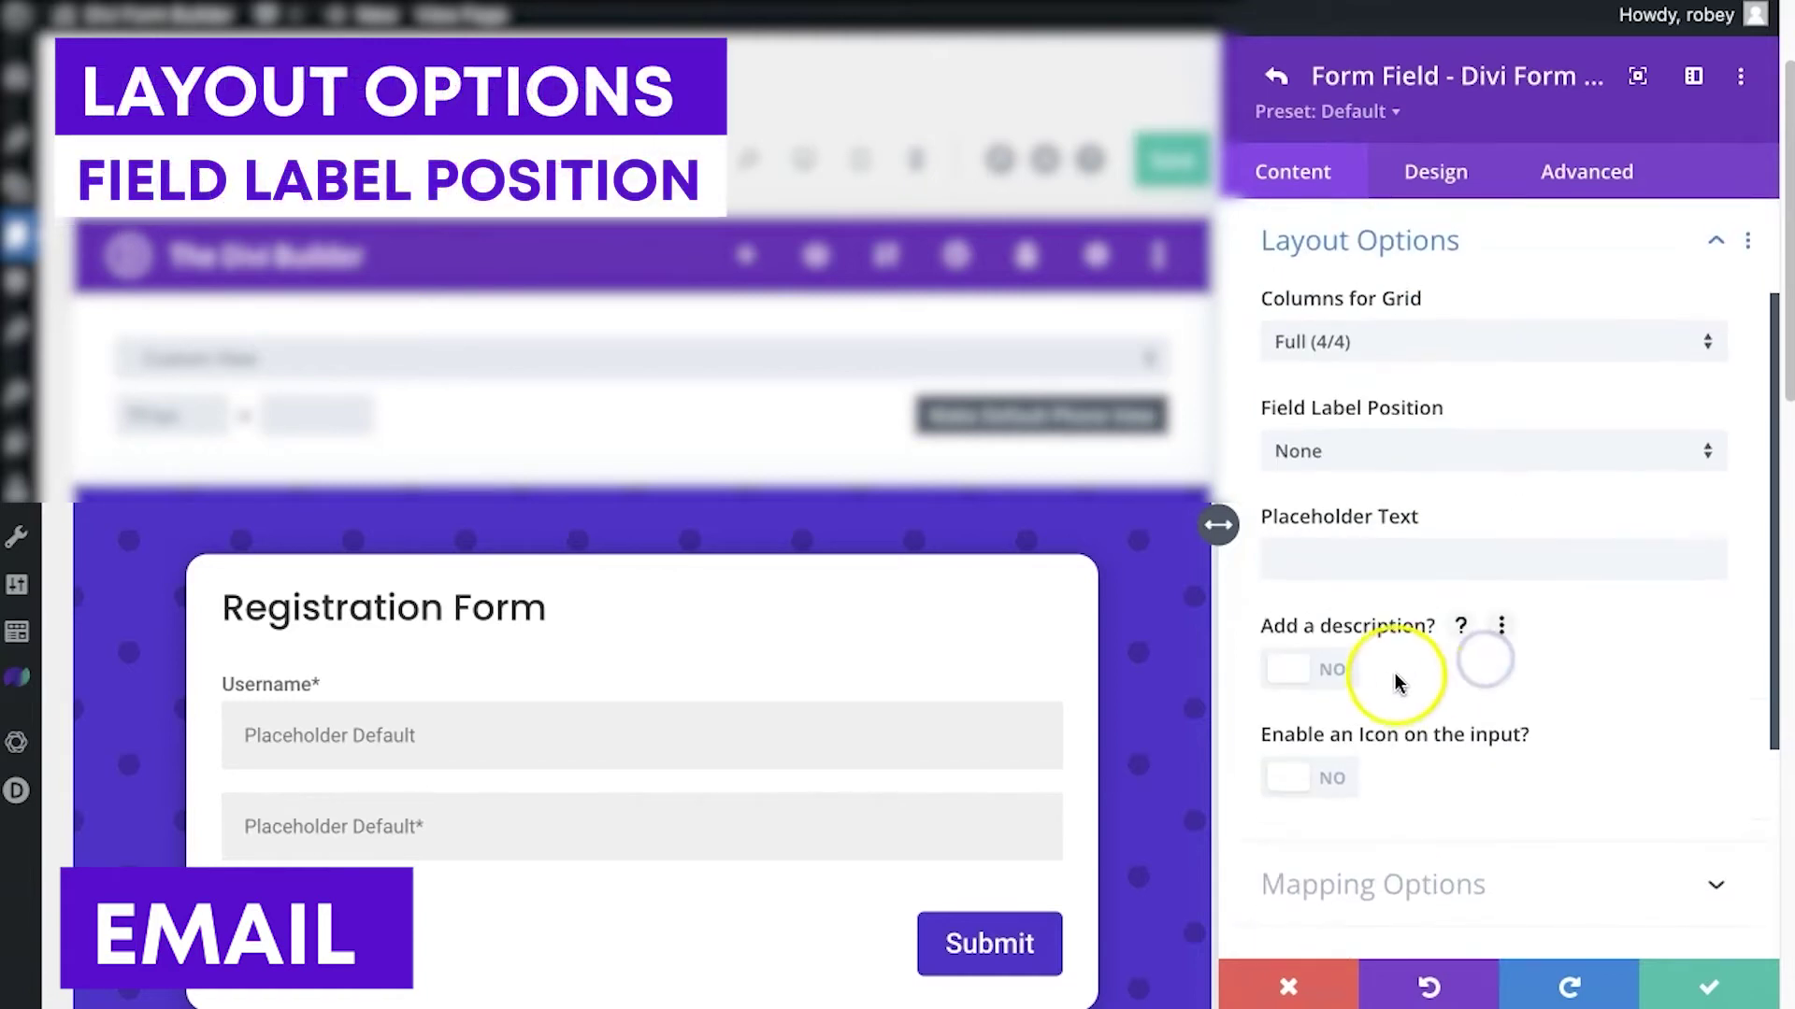
{"action": "left_click", "coordinate": [1285, 458]}
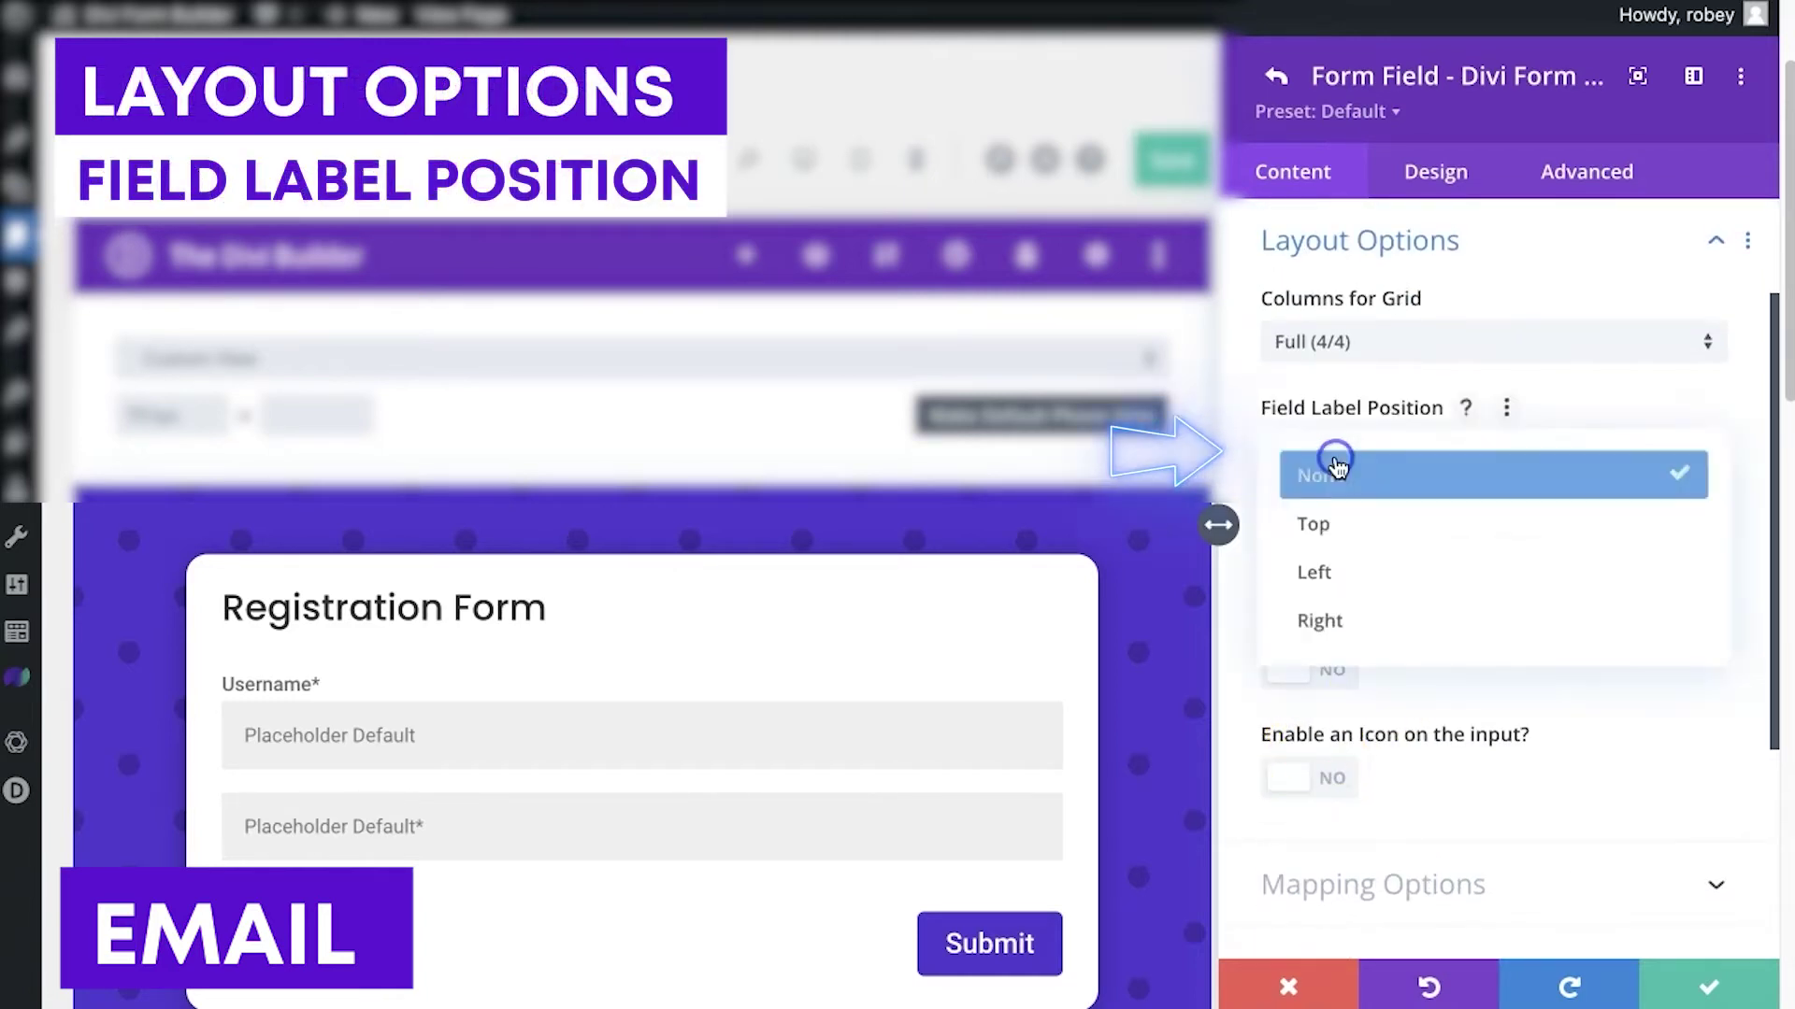
{"action": "left_click", "coordinate": [1337, 523]}
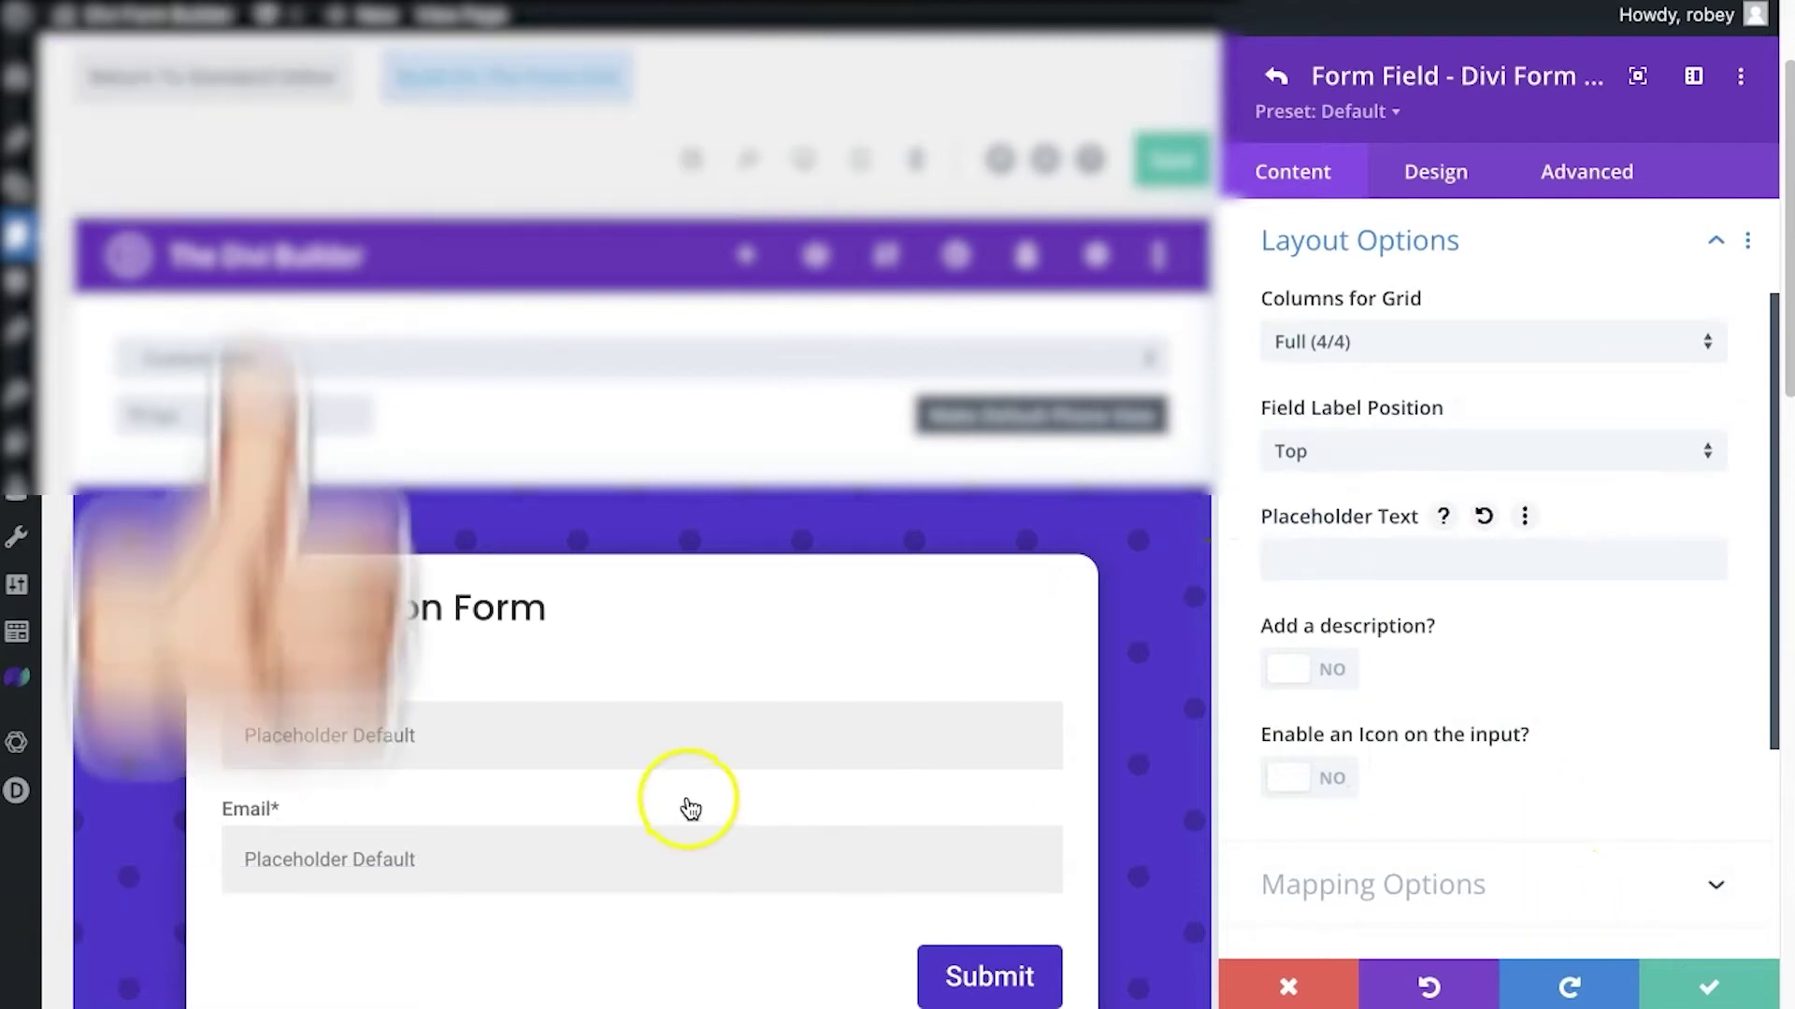
{"action": "scroll", "coordinate": [691, 809], "scroll_direction": "down", "scroll_amount": 3}
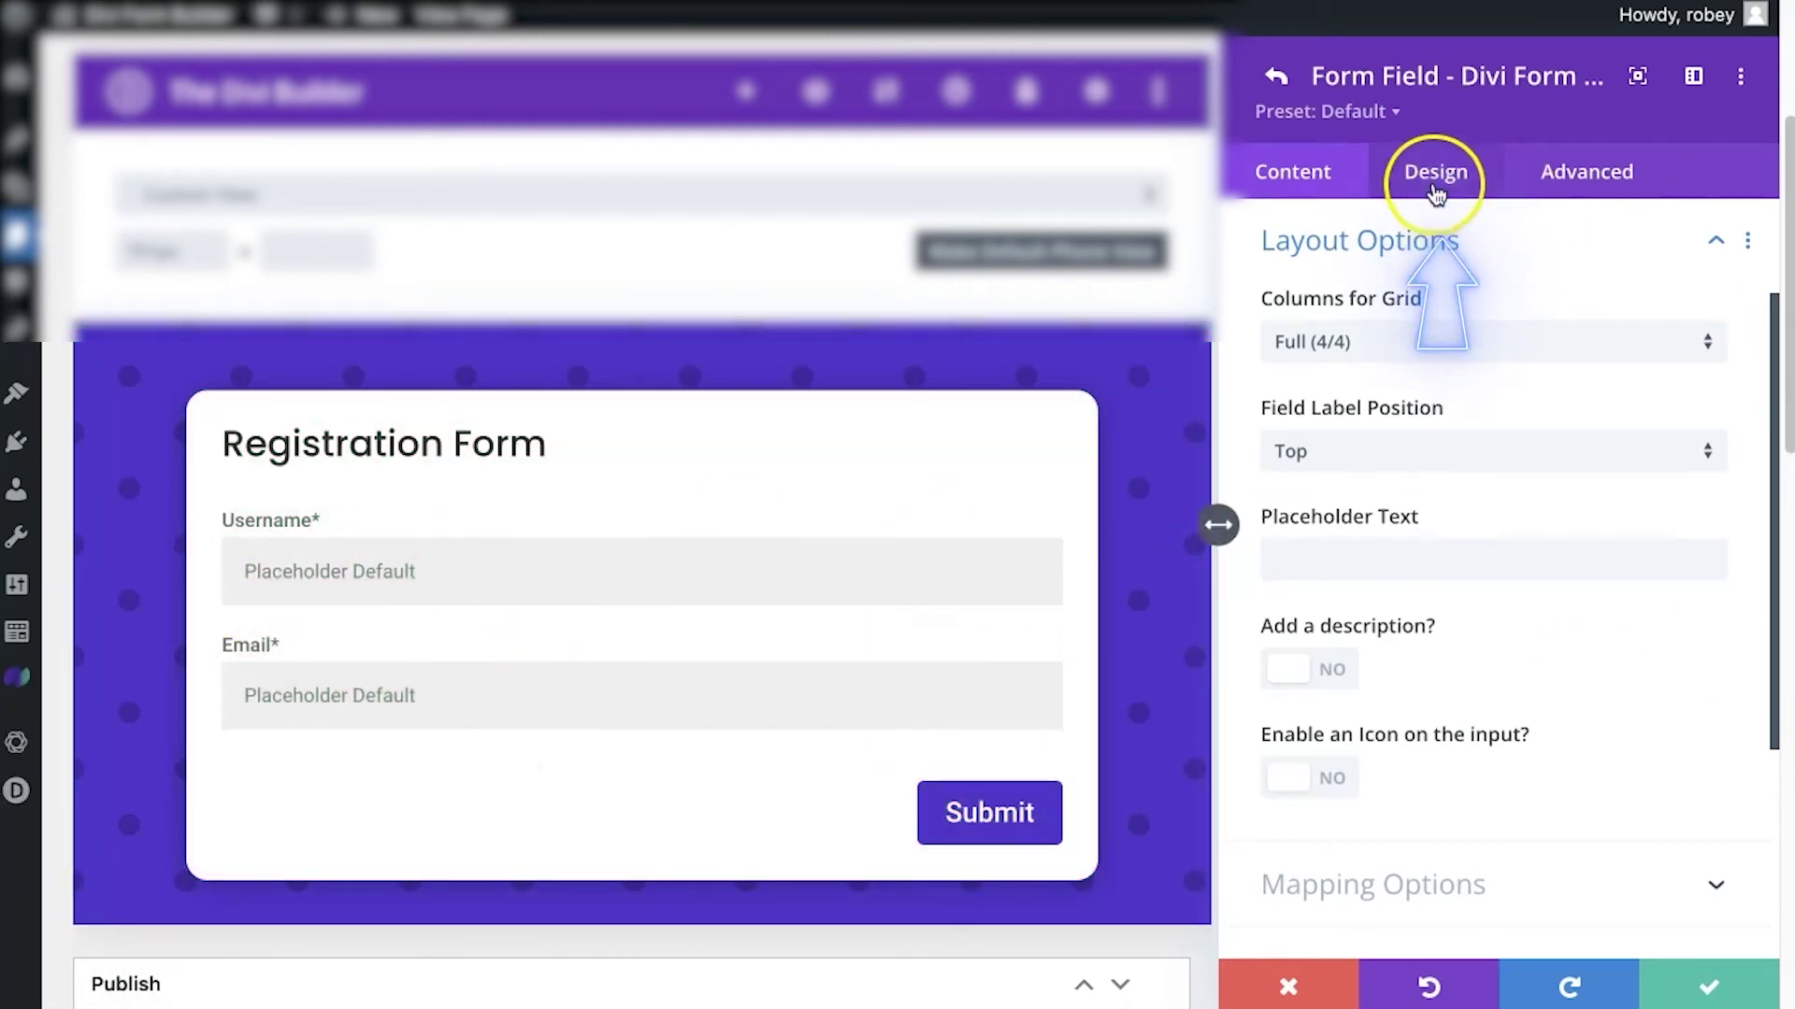
{"action": "left_click", "coordinate": [1672, 972]}
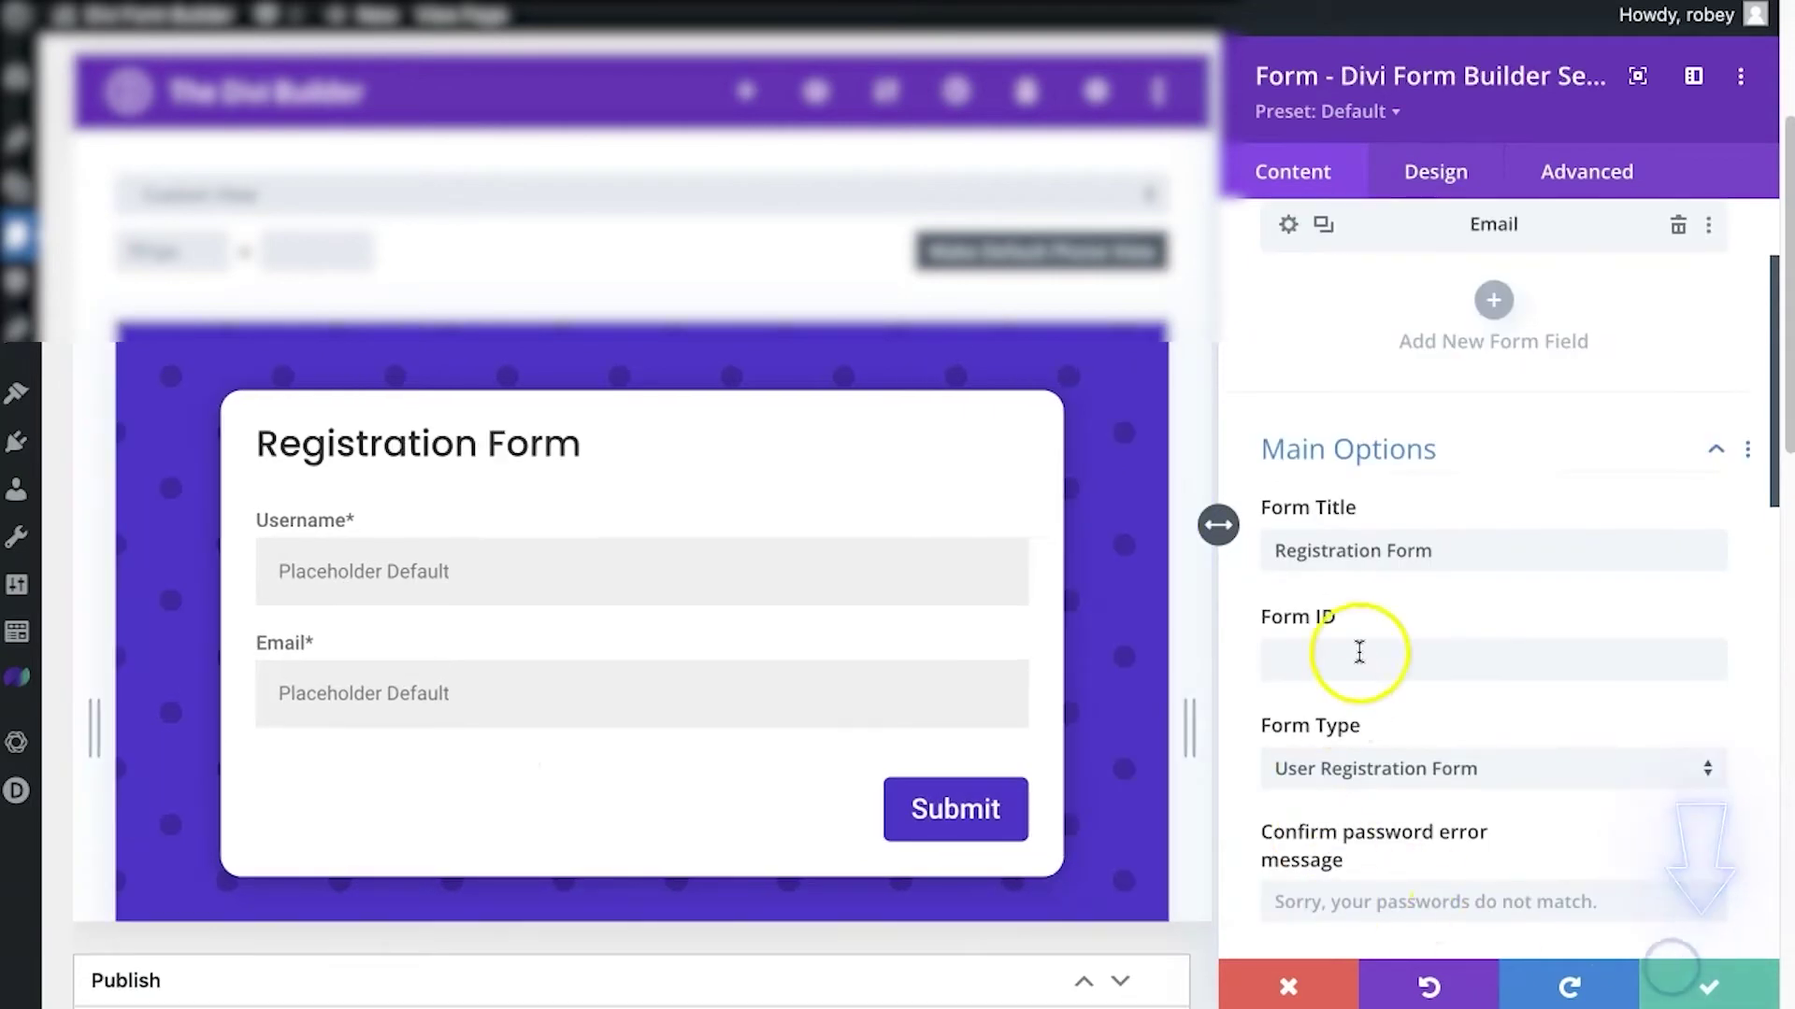
Add a required field titled 'Password' with type Password Field
{"action": "left_click", "coordinate": [1492, 300]}
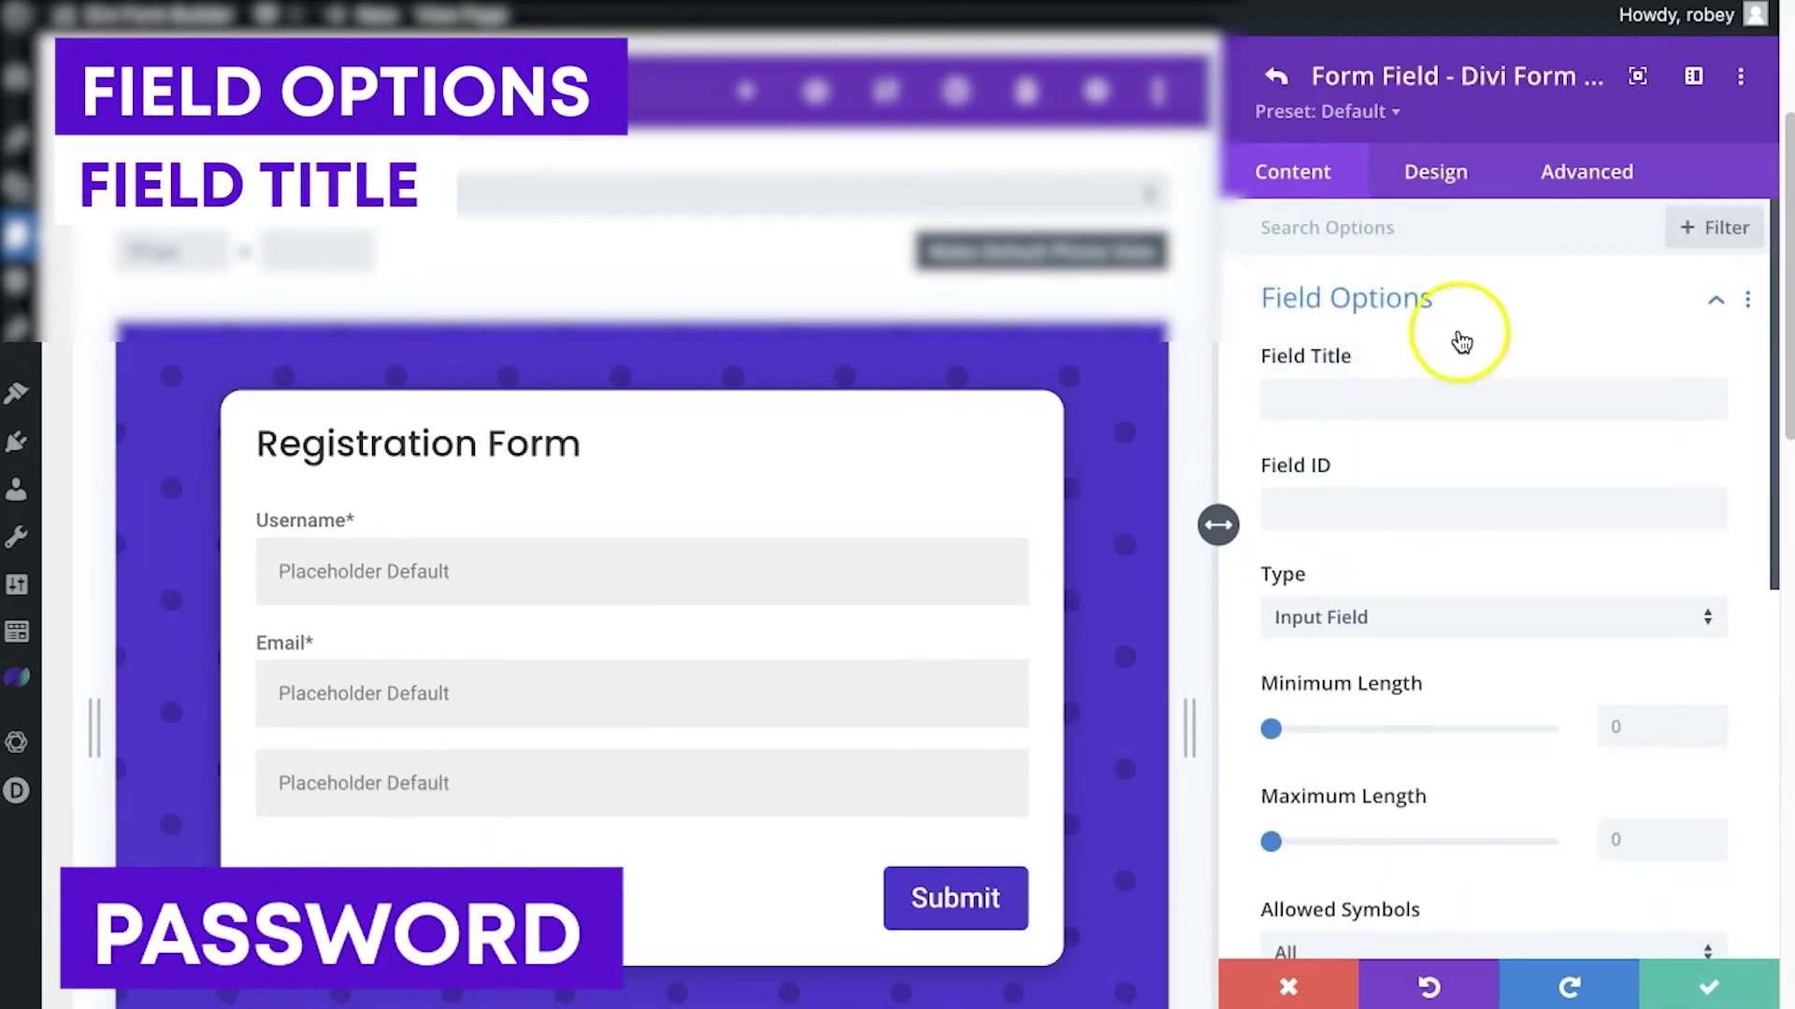
{"action": "left_click", "coordinate": [1342, 397]}
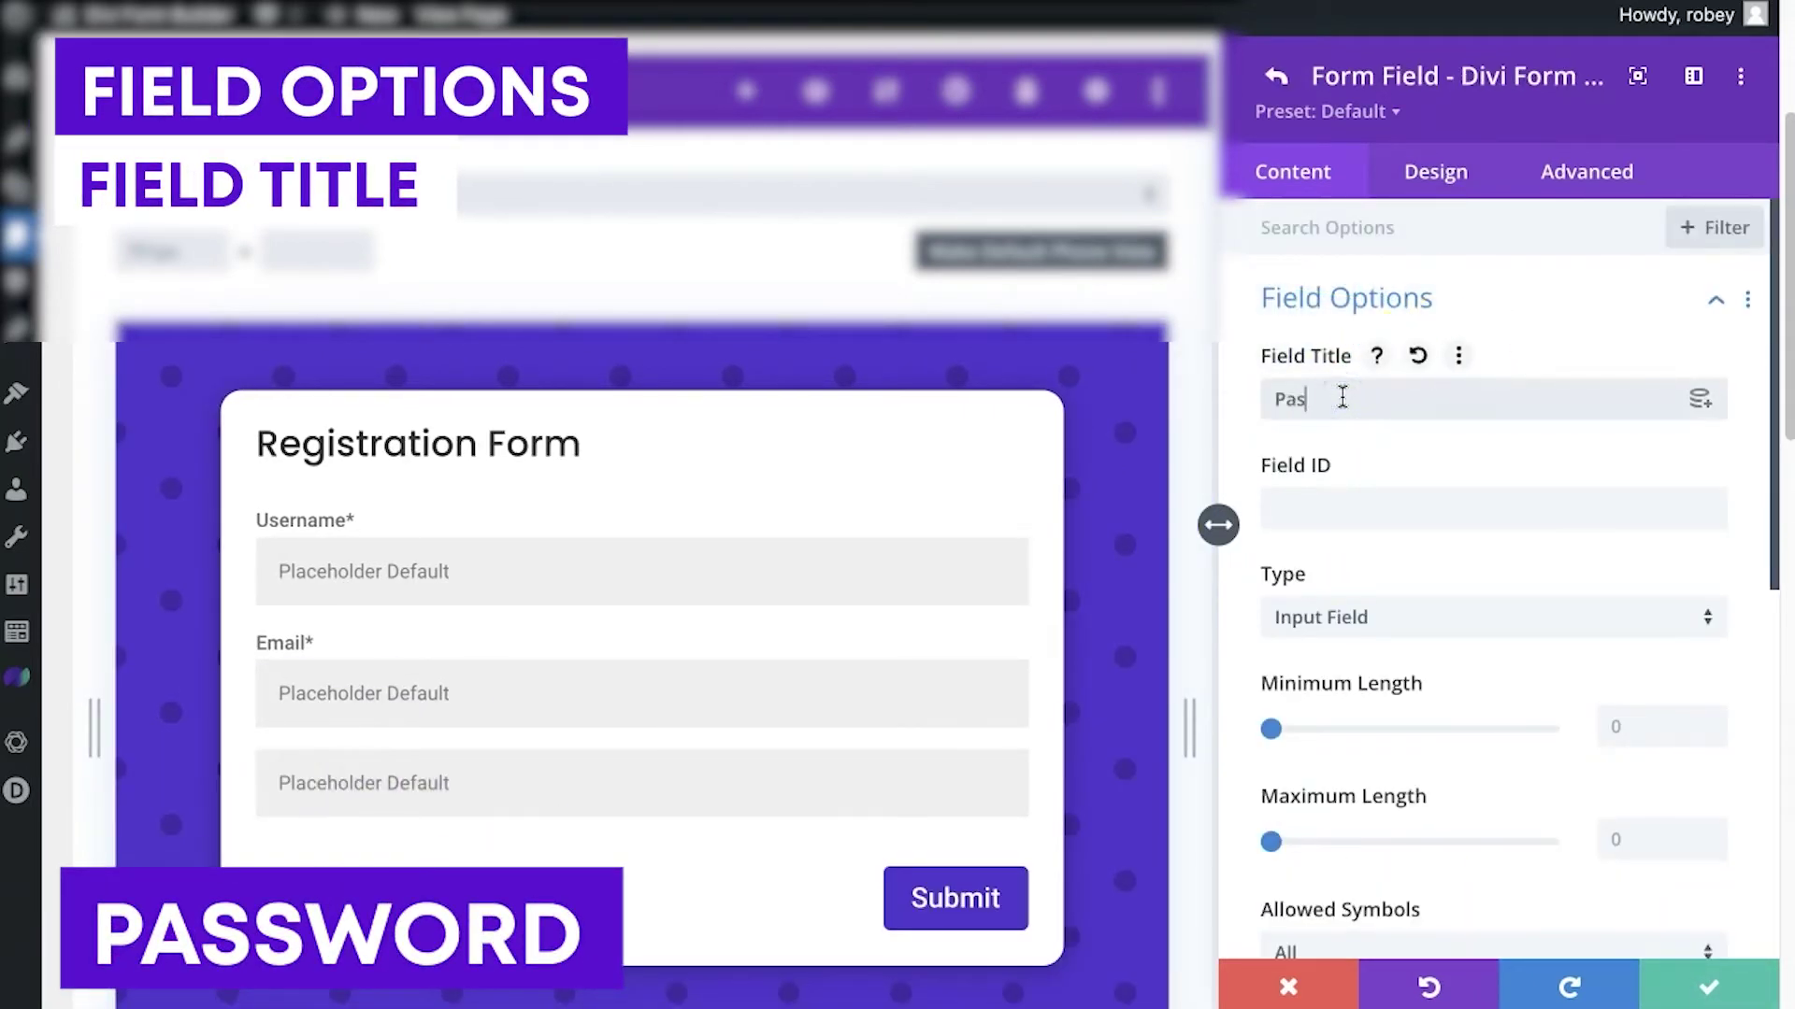
{"action": "left_click", "coordinate": [1326, 615]}
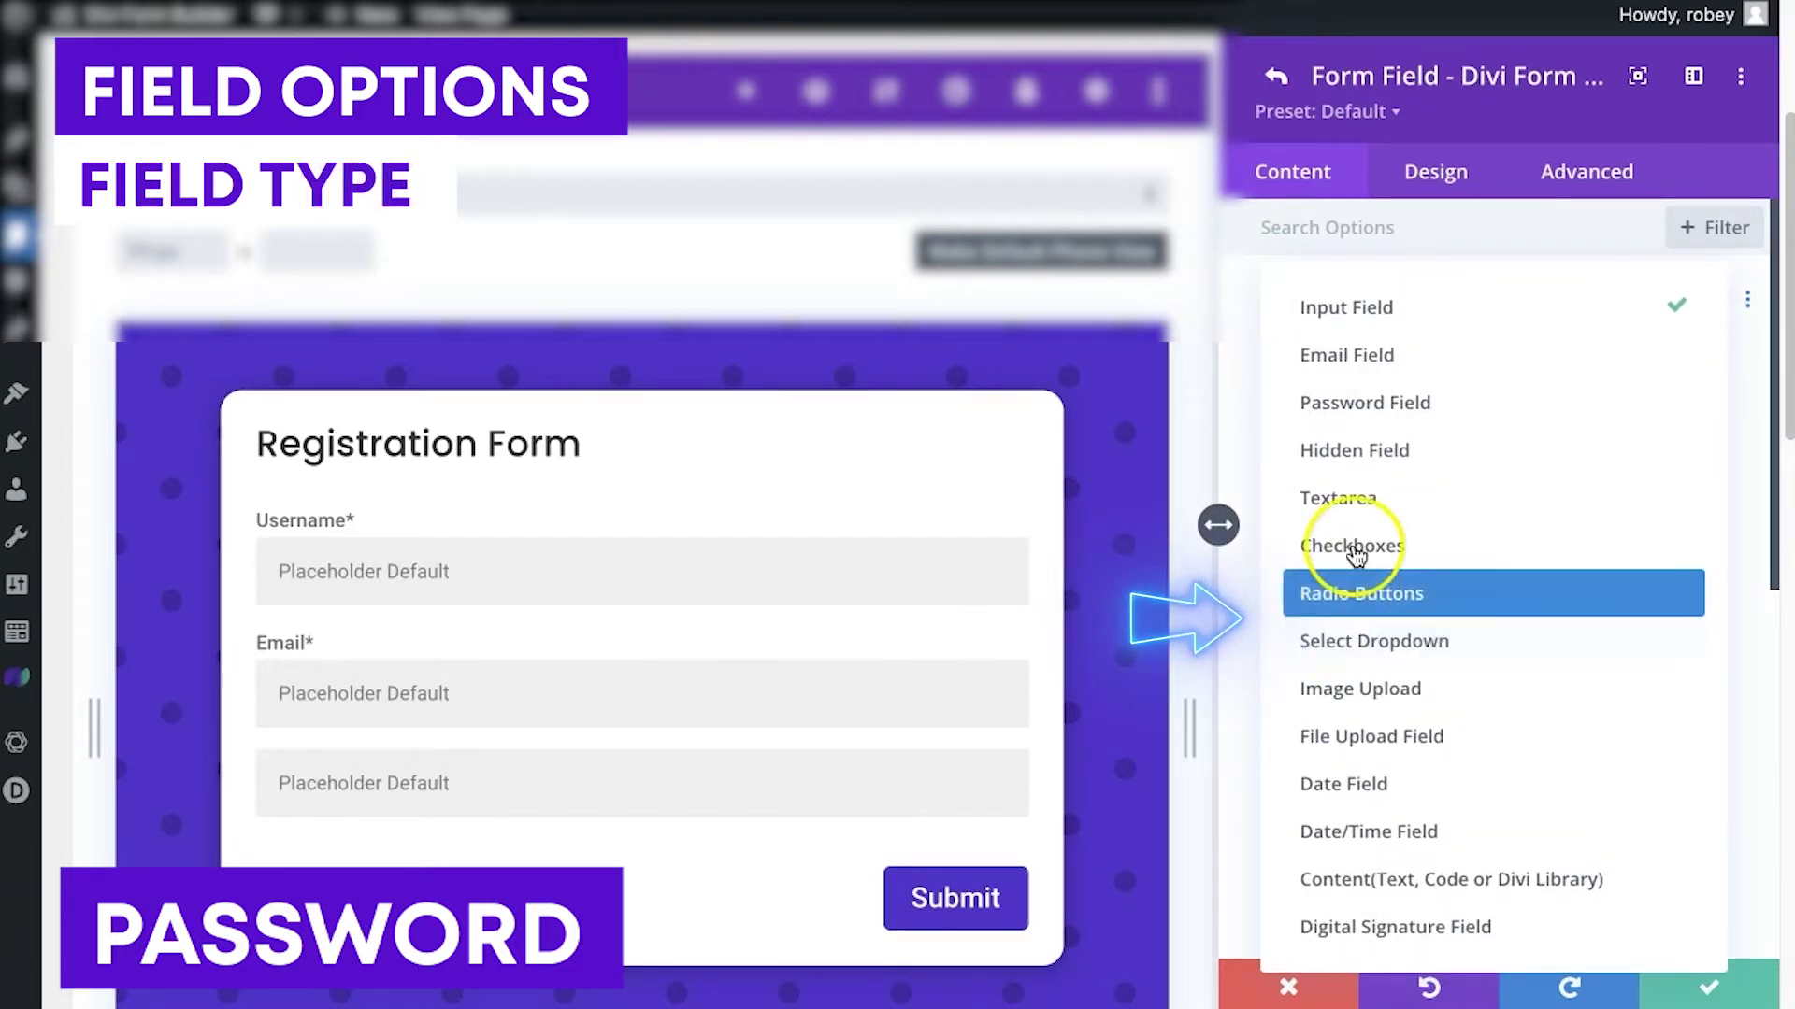
{"action": "left_click", "coordinate": [1396, 404]}
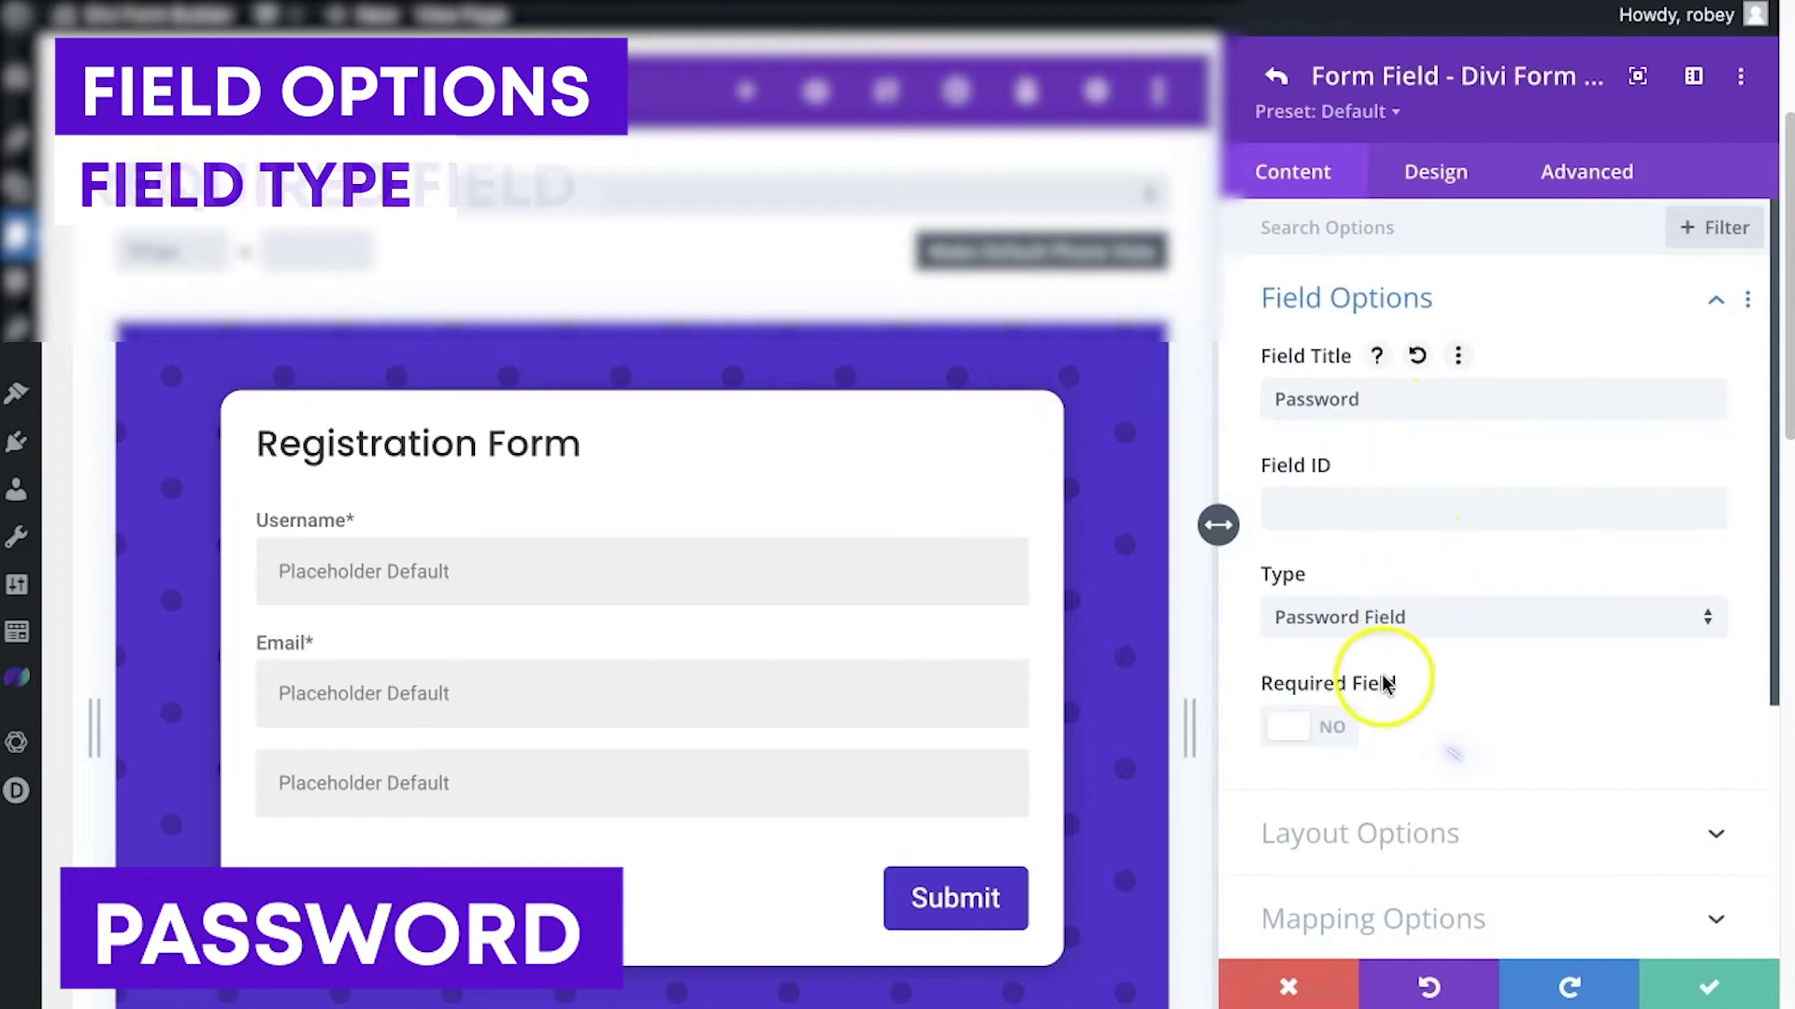
{"action": "left_click", "coordinate": [1301, 734]}
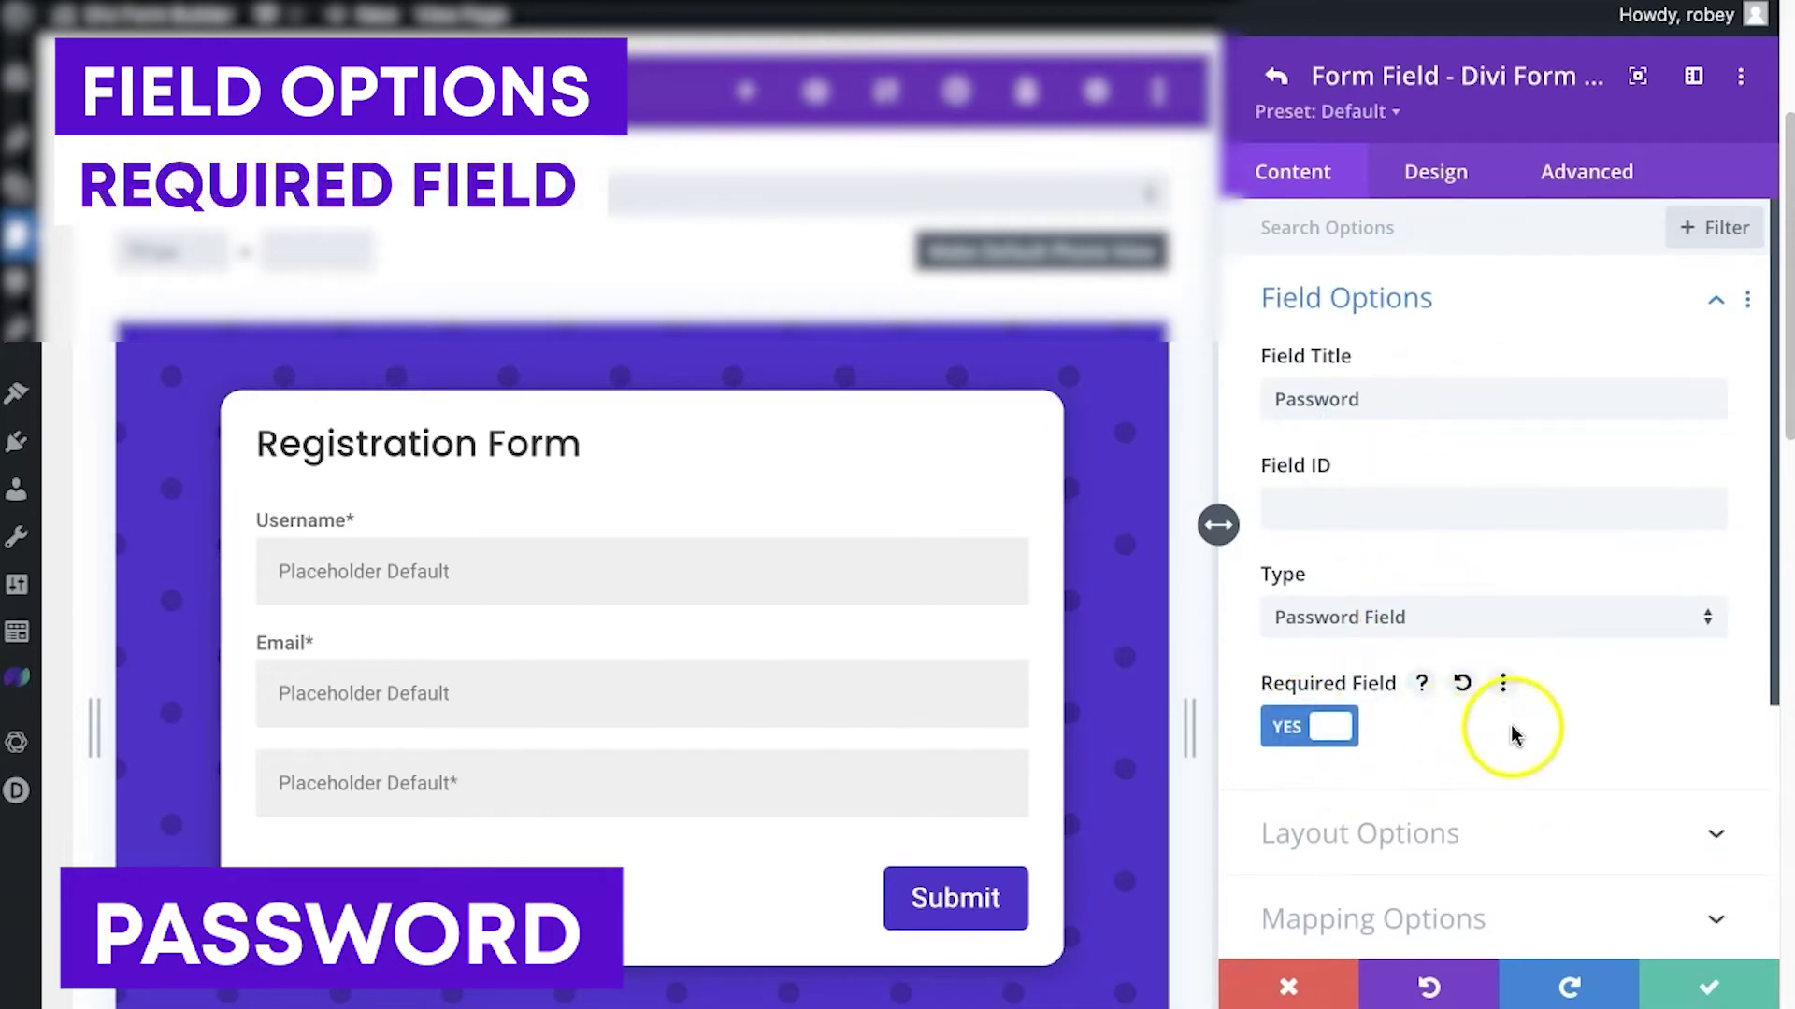
Set the Password field's label position to Top and return to the form
{"action": "scroll", "coordinate": [1511, 726], "scroll_direction": "down", "scroll_amount": 3}
{"action": "scroll", "coordinate": [1511, 725], "scroll_direction": "up", "scroll_amount": 3}
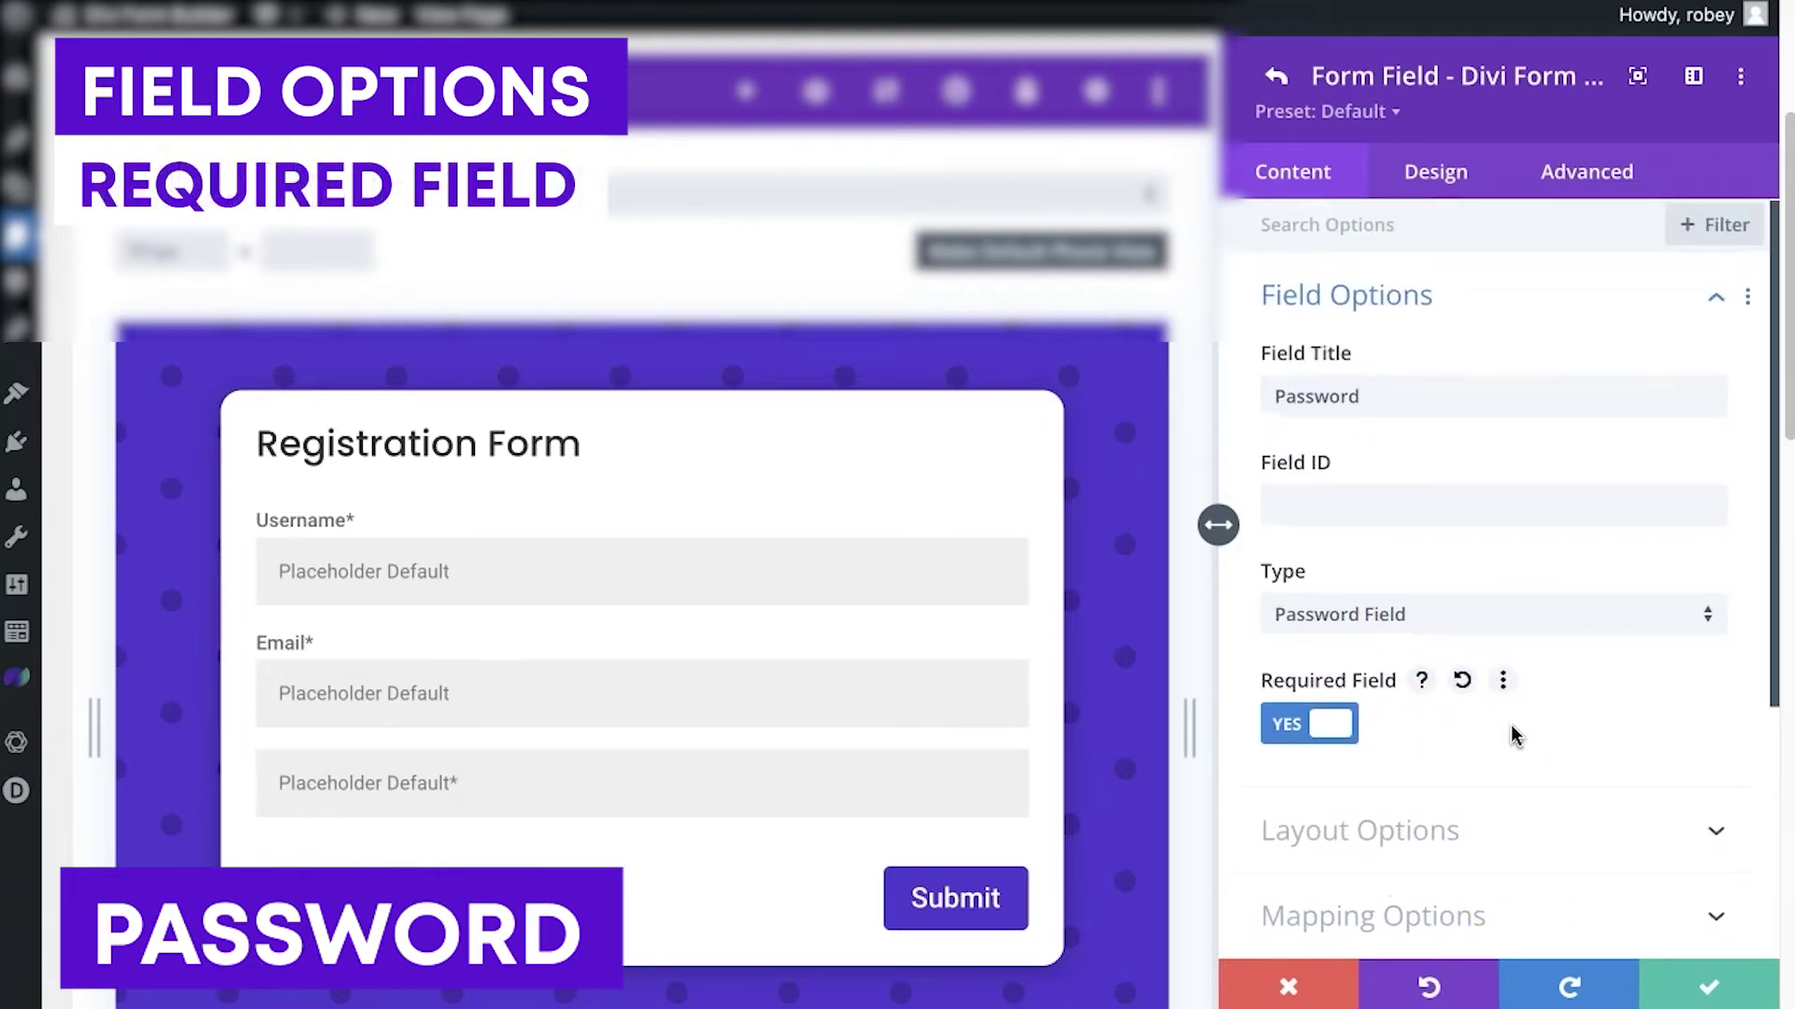
{"action": "scroll", "coordinate": [1499, 699], "scroll_direction": "down", "scroll_amount": 3}
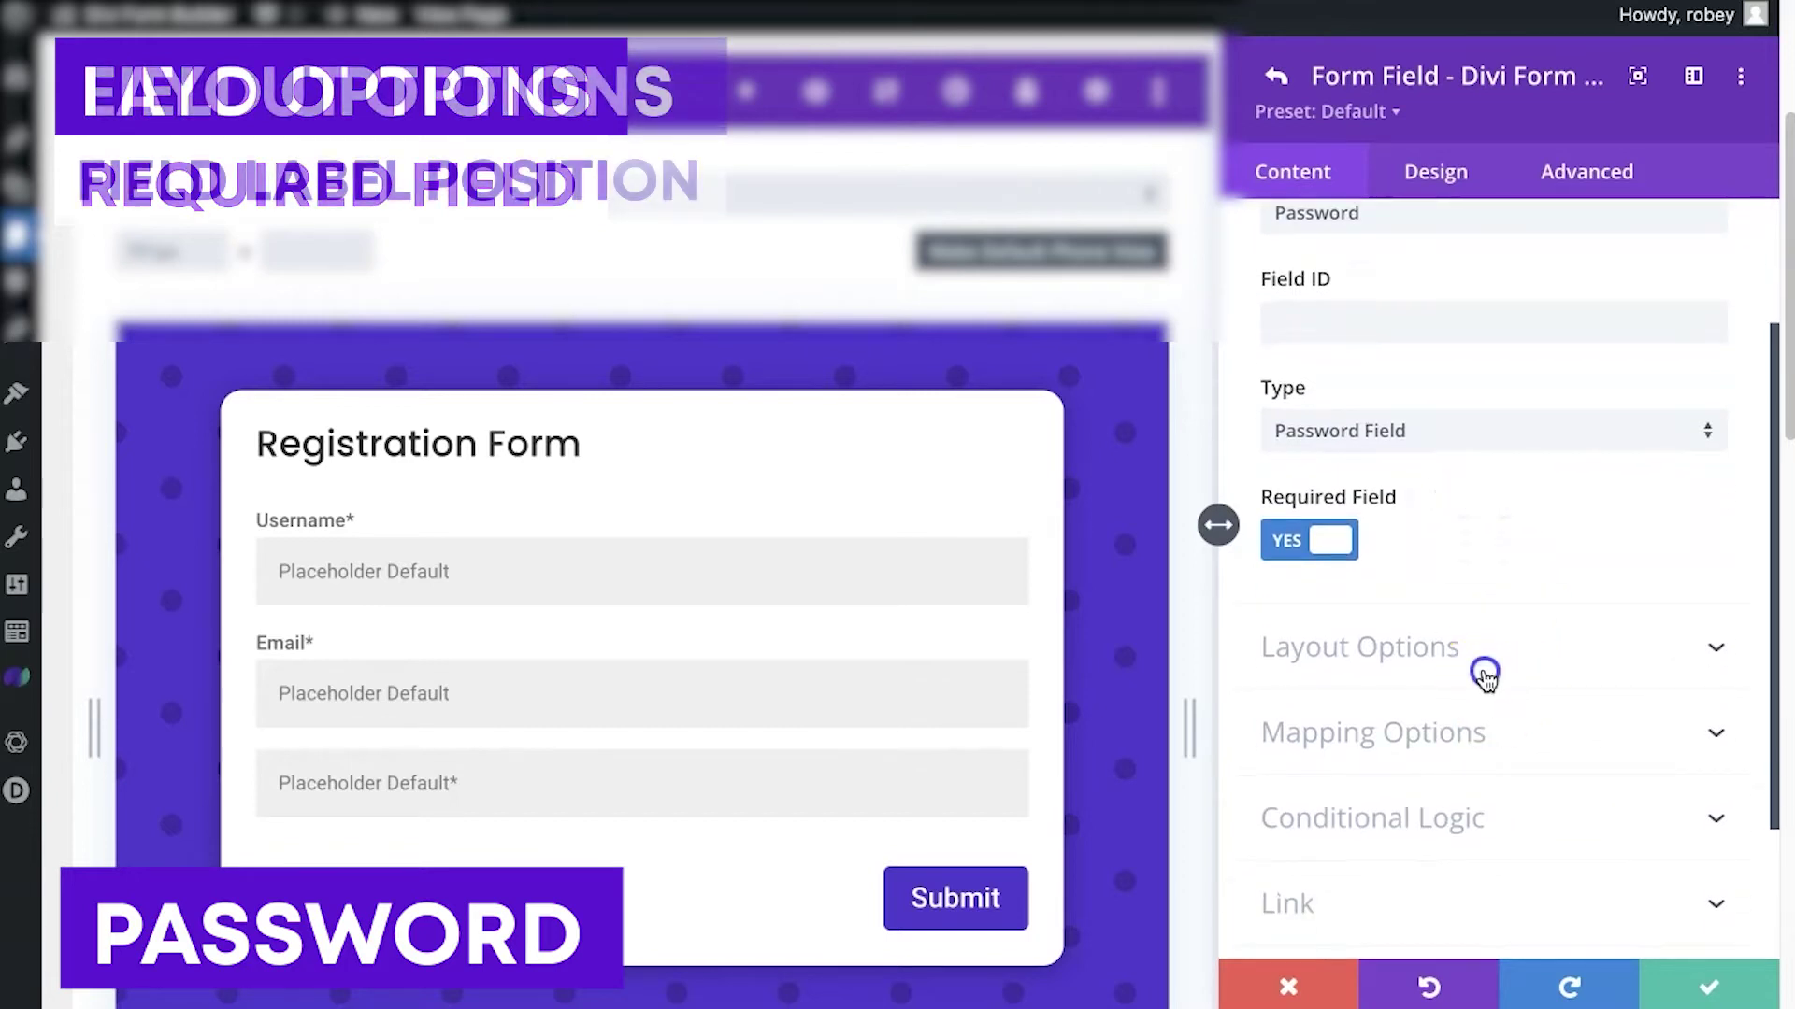
{"action": "left_click", "coordinate": [1488, 673]}
{"action": "left_click", "coordinate": [1360, 467]}
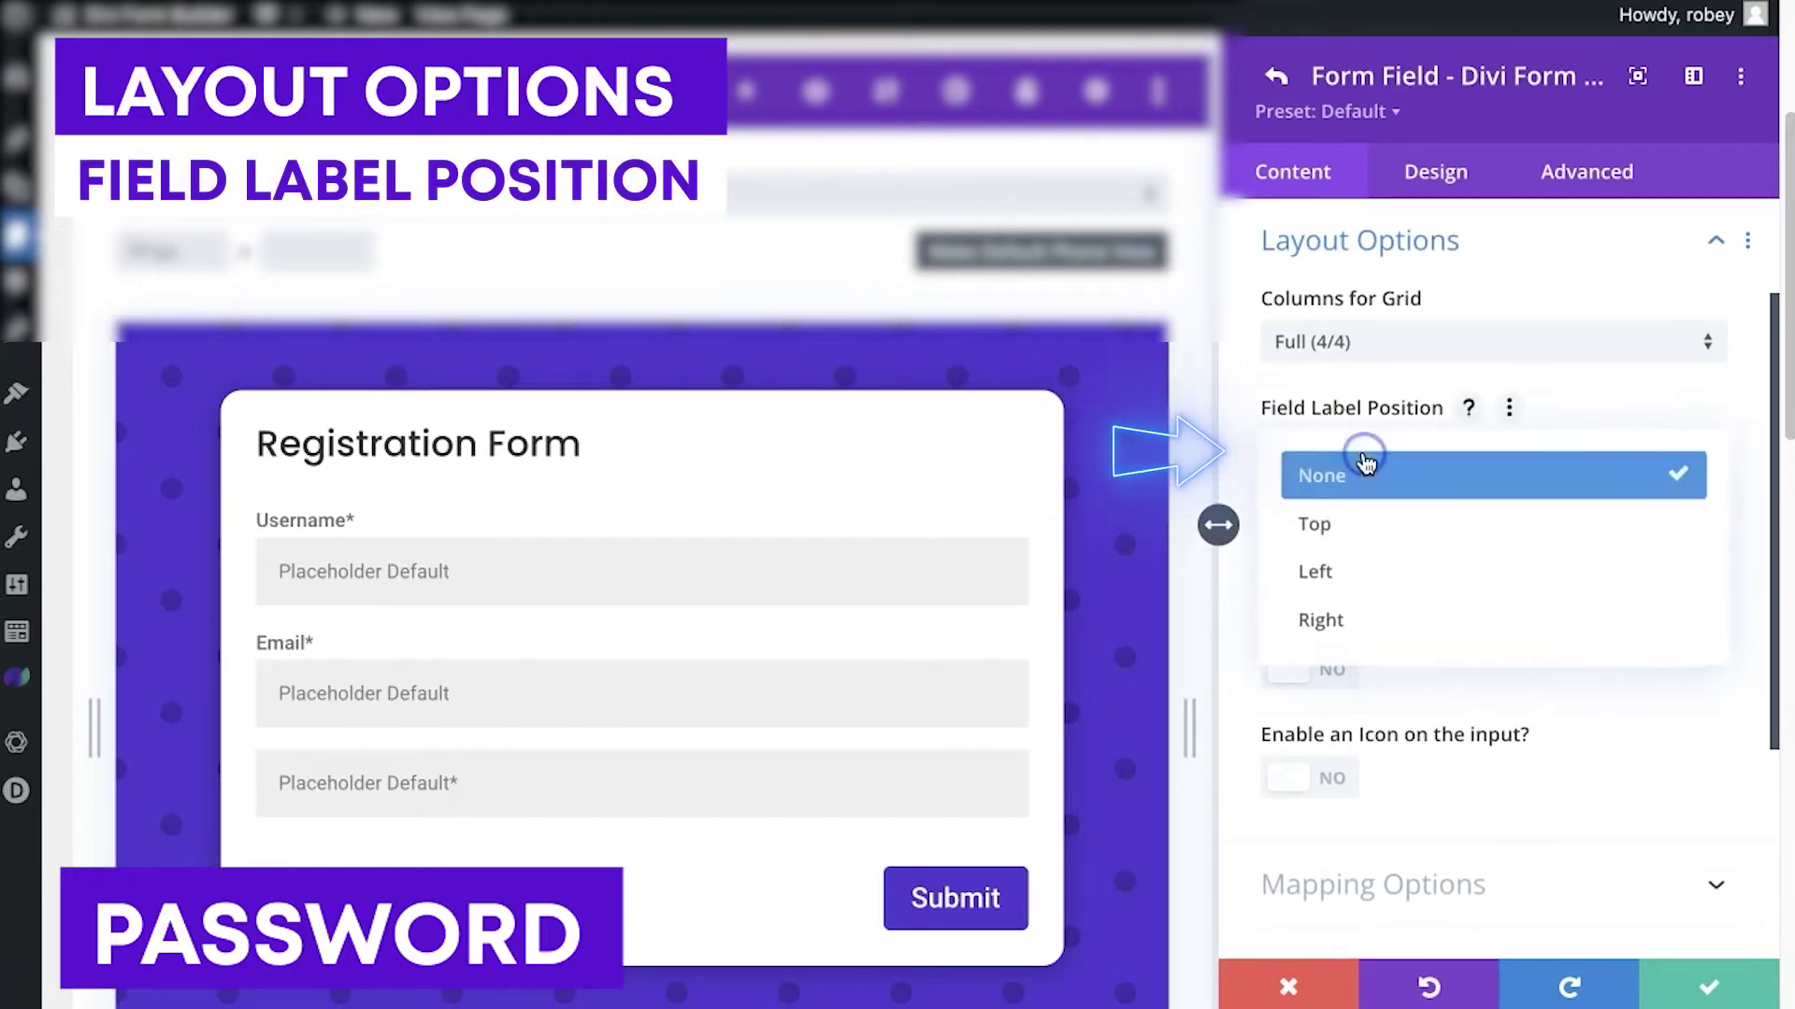
{"action": "left_click", "coordinate": [1334, 520]}
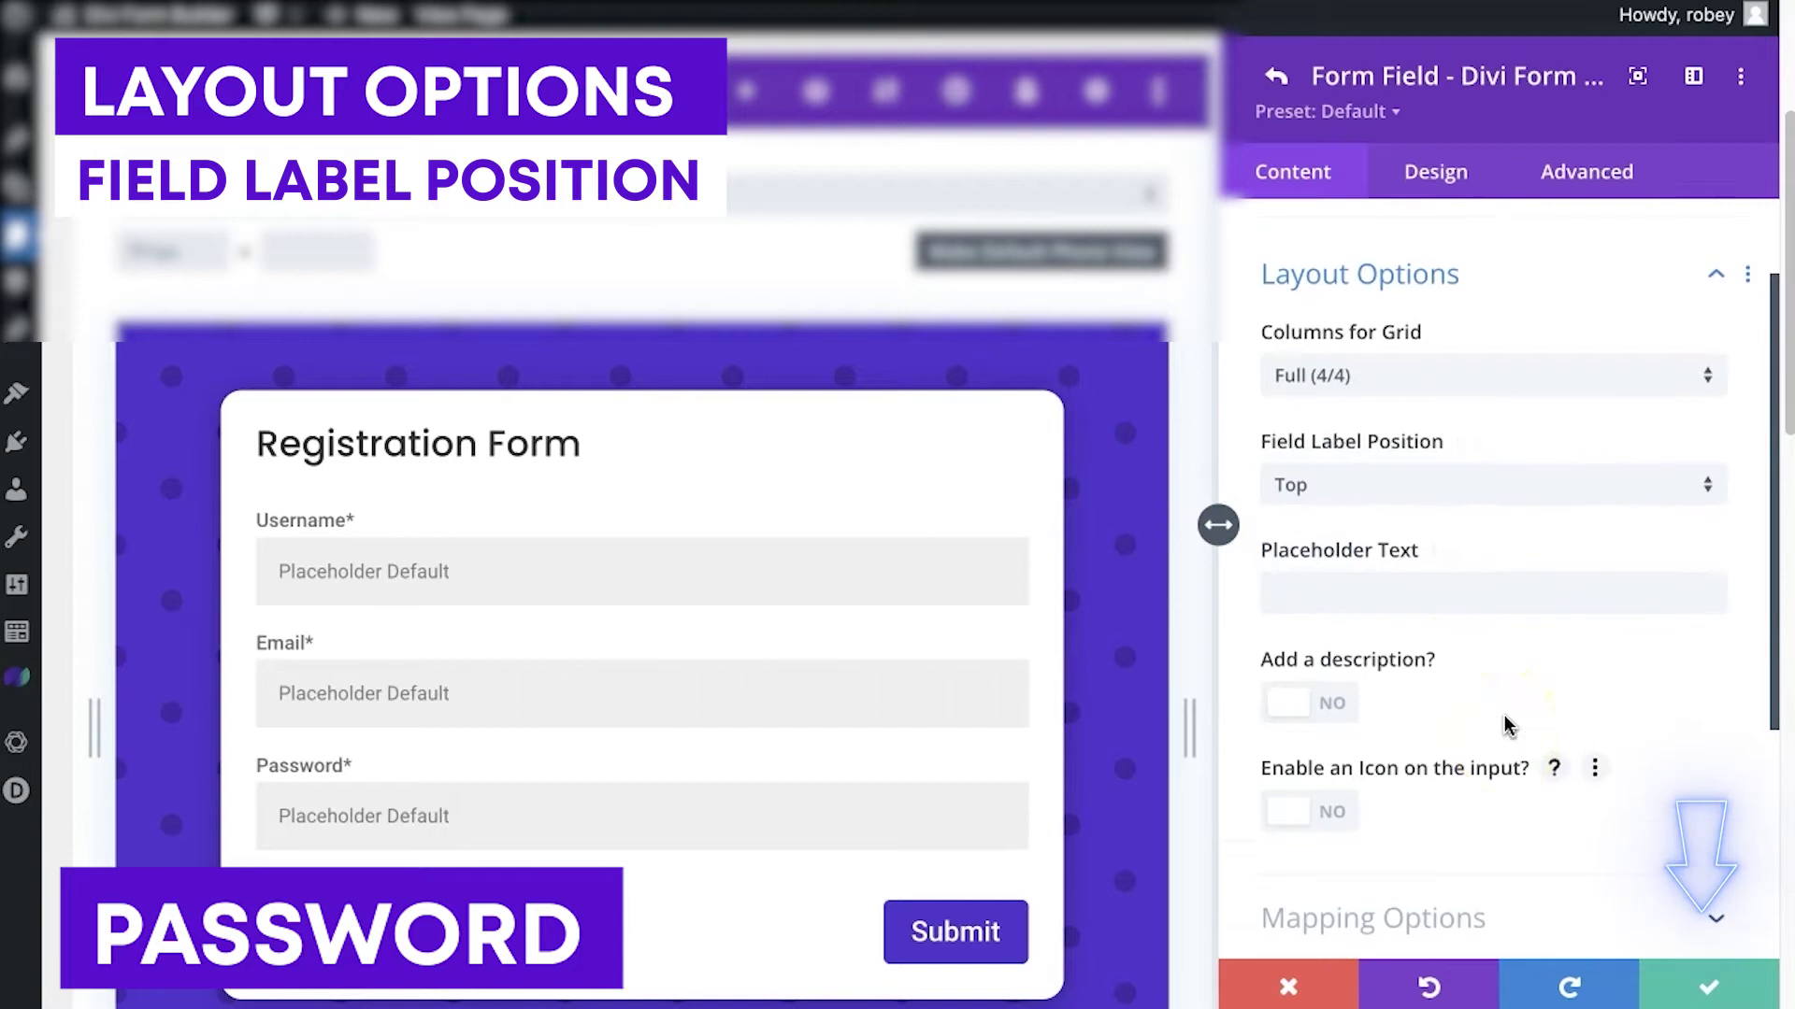
{"action": "left_click", "coordinate": [1673, 974]}
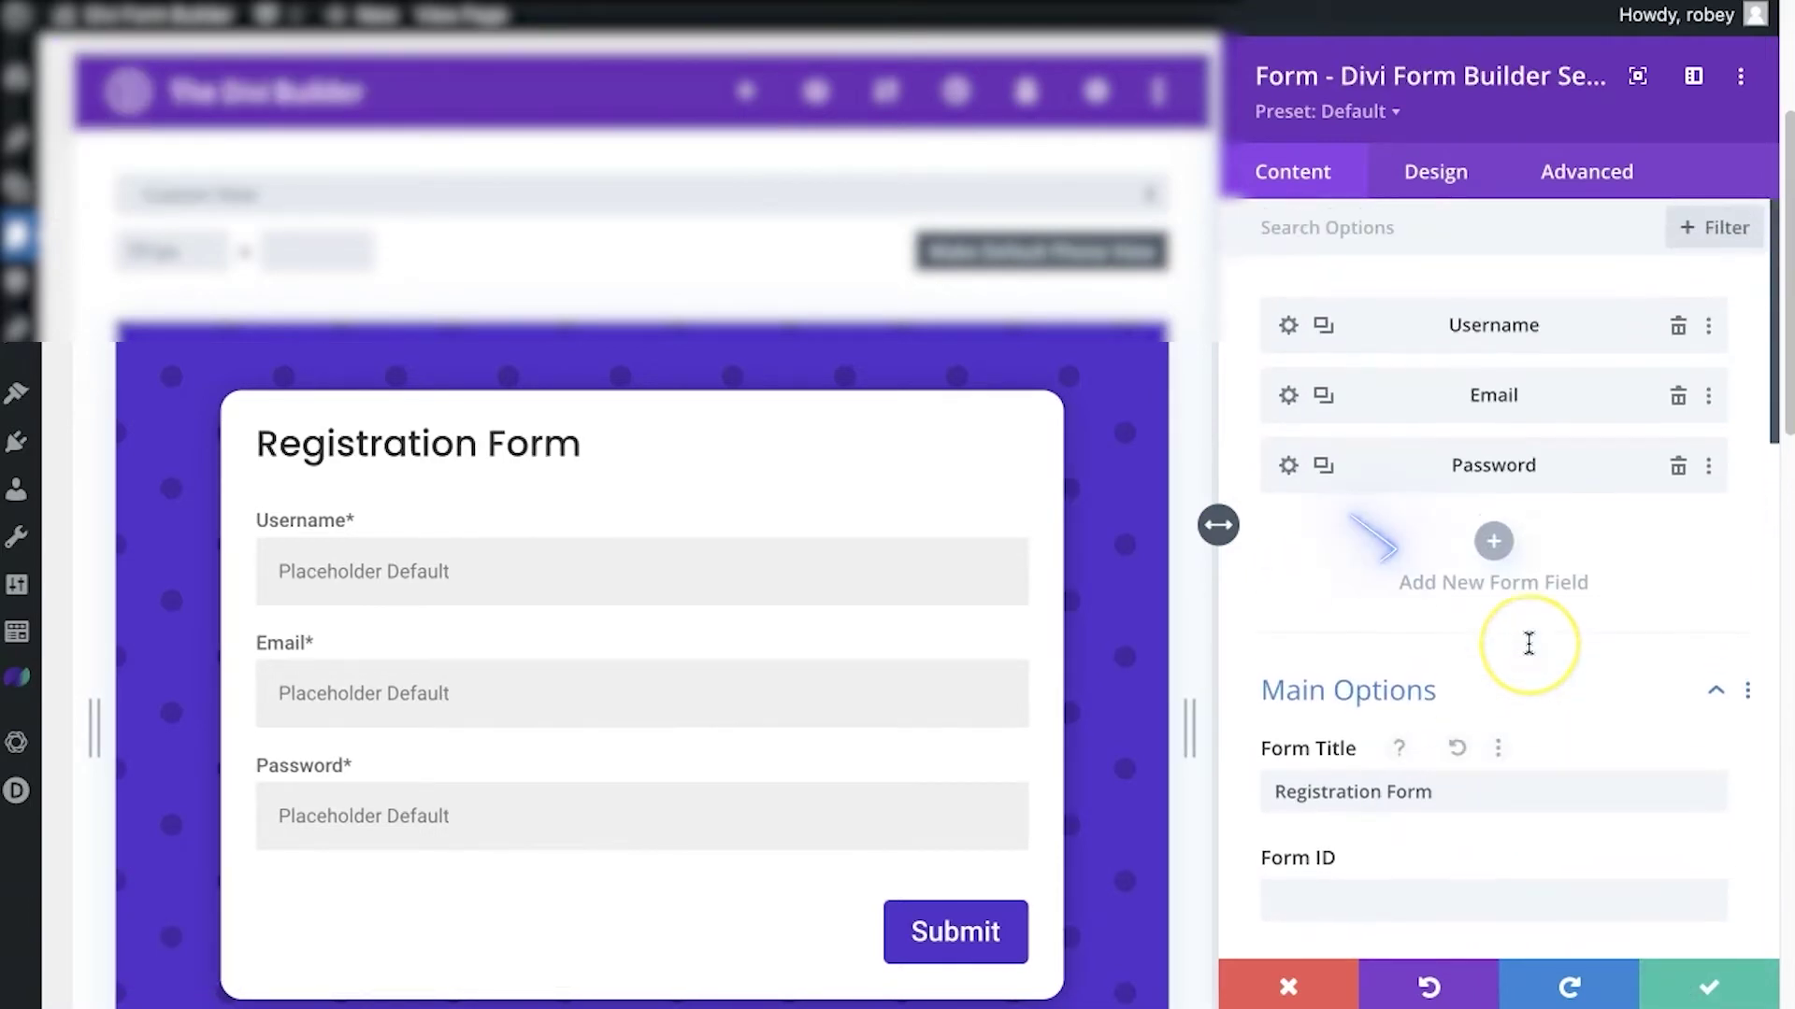
Add a required Password Field-type field titled 'Password Confirmation'
{"action": "left_click", "coordinate": [1493, 542]}
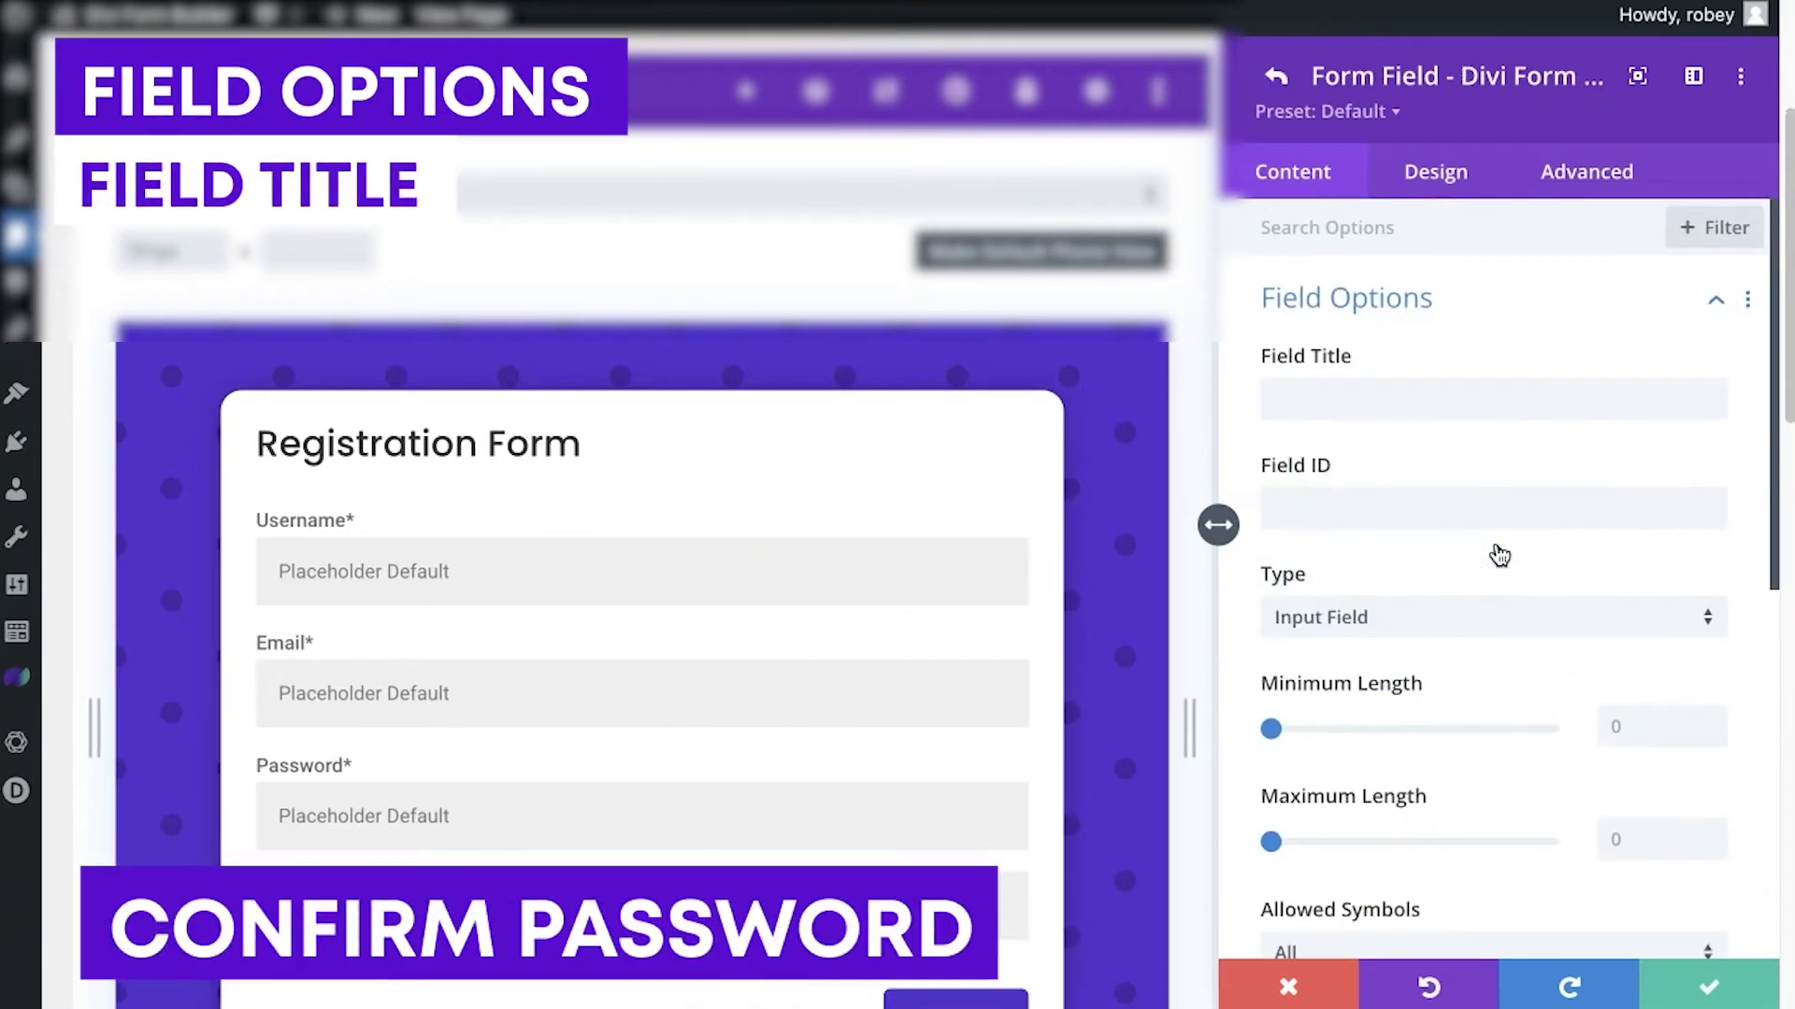
{"action": "left_click", "coordinate": [1387, 397]}
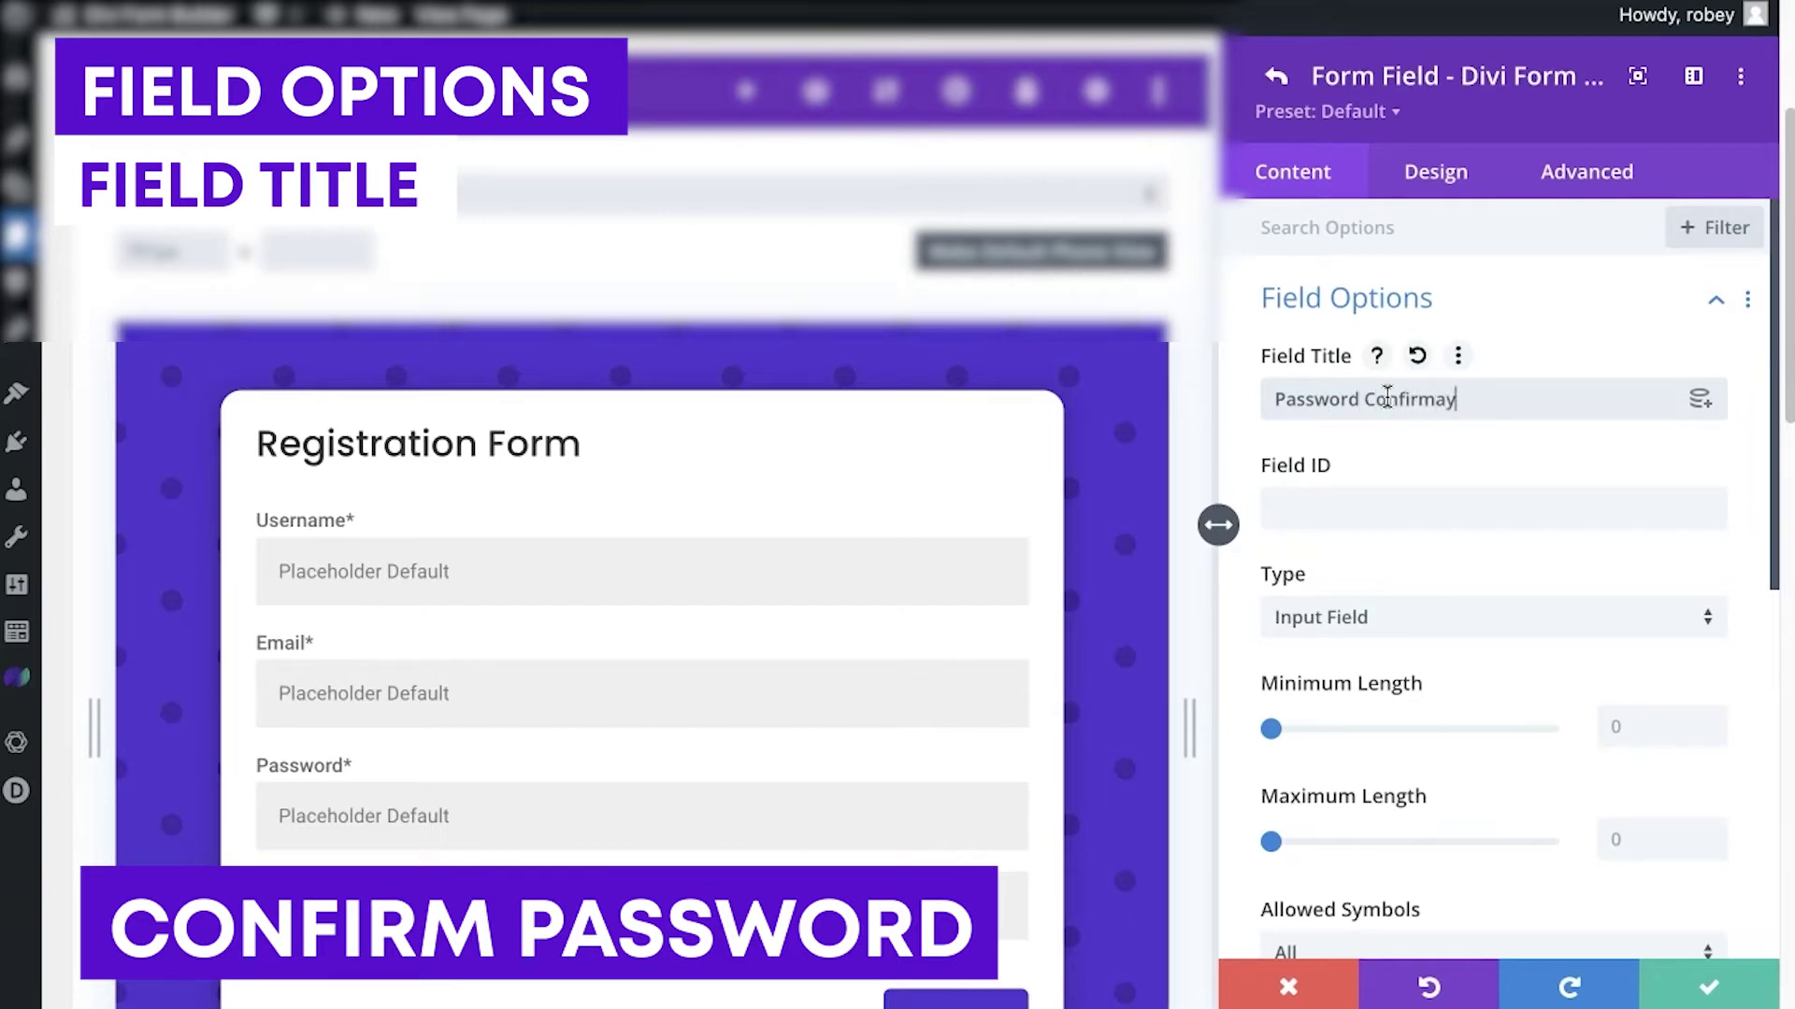
{"action": "key", "text": "BackSpace"}
{"action": "type", "text": "tion"}
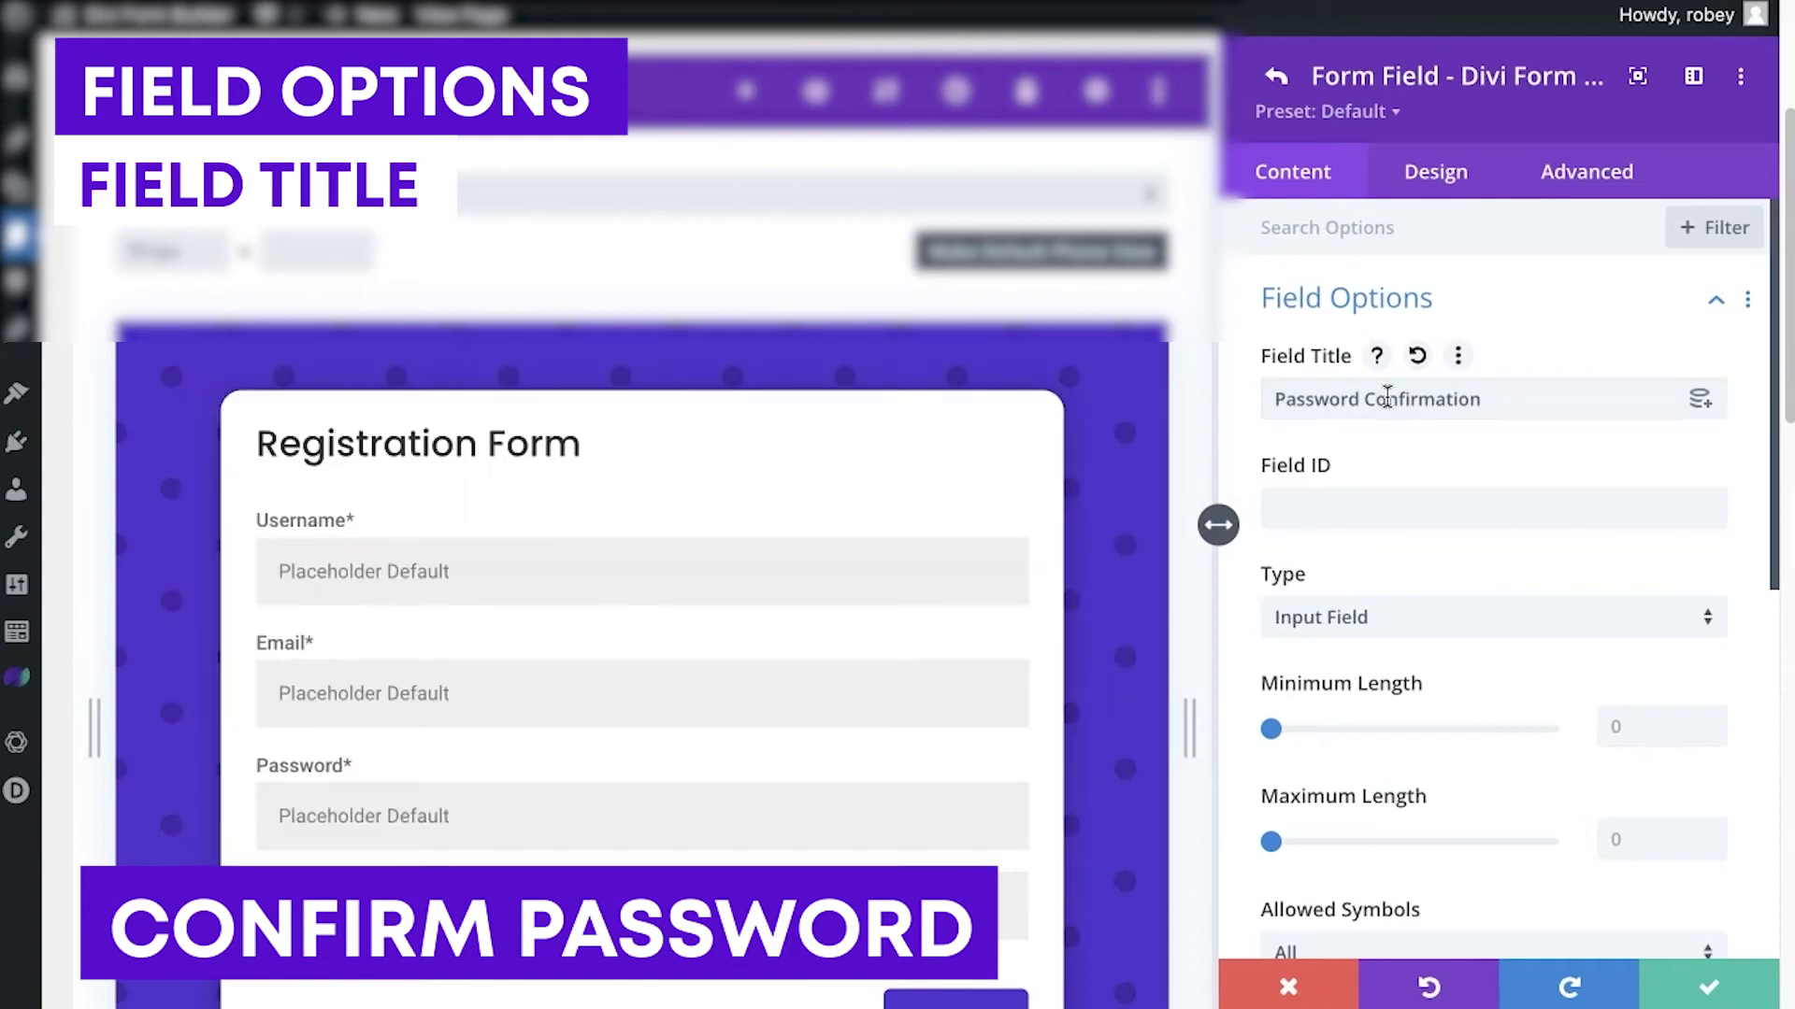
{"action": "left_click", "coordinate": [1418, 619]}
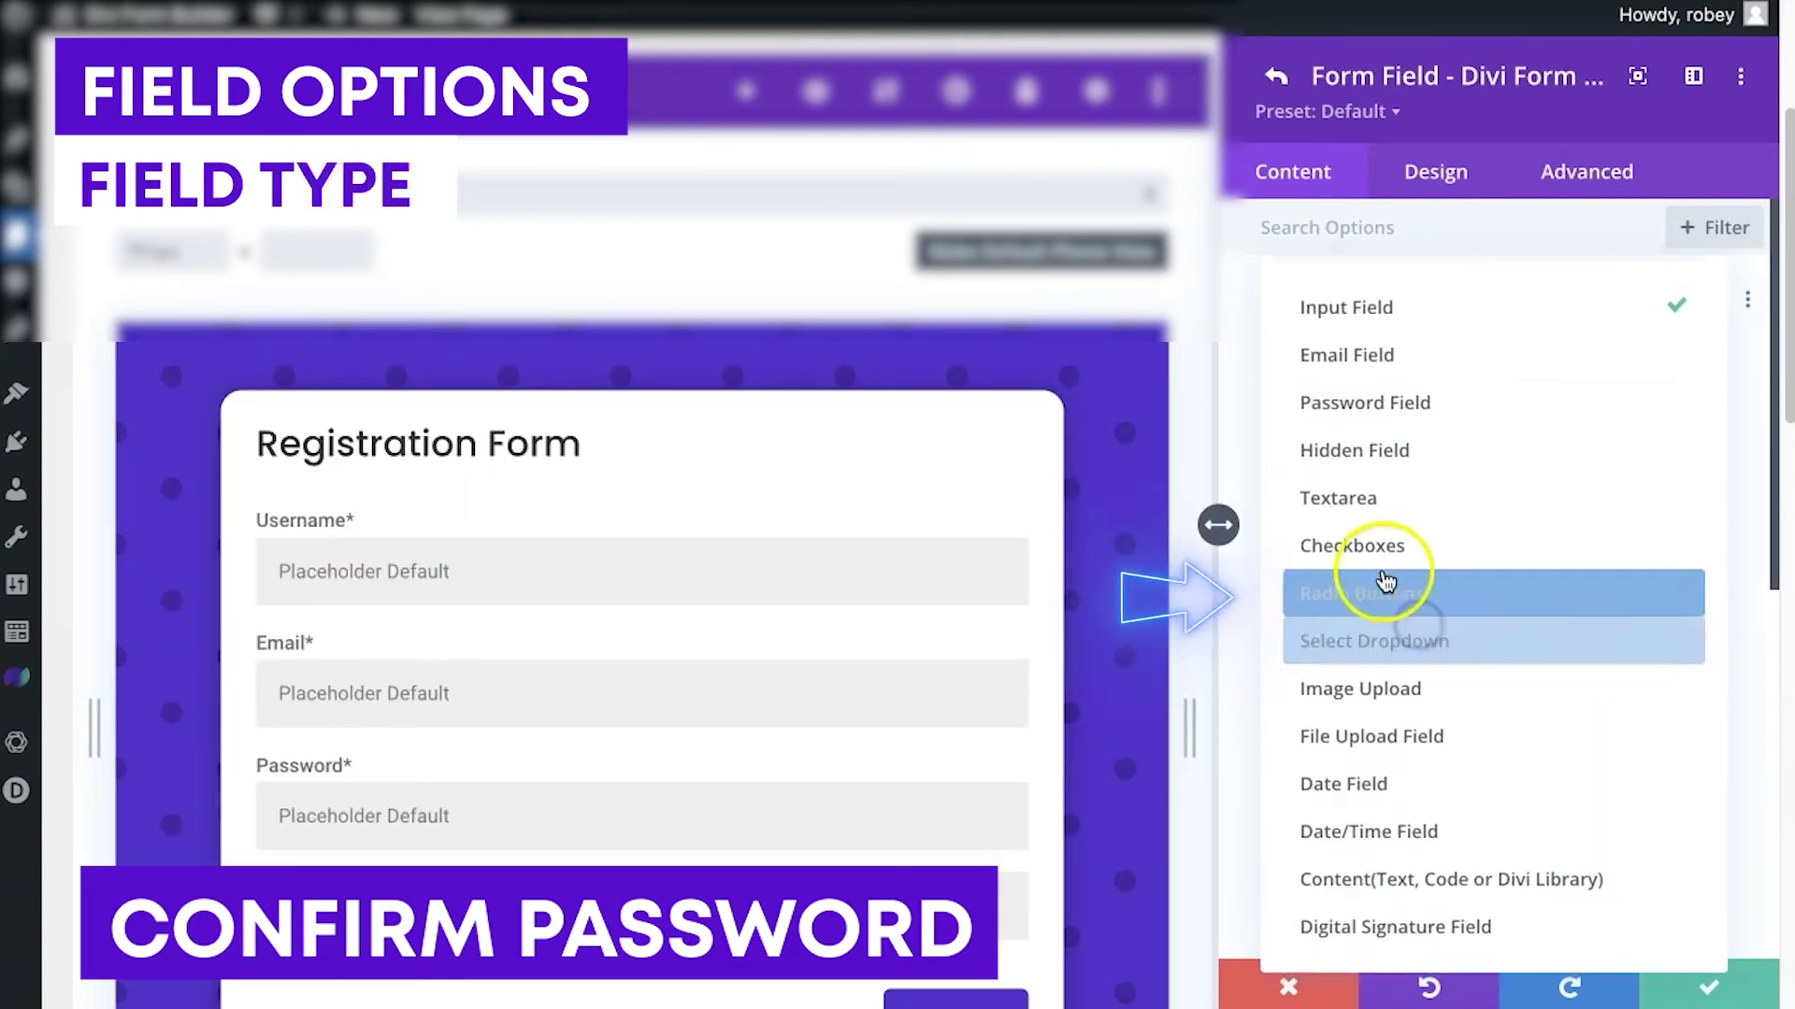
{"action": "left_click", "coordinate": [1397, 406]}
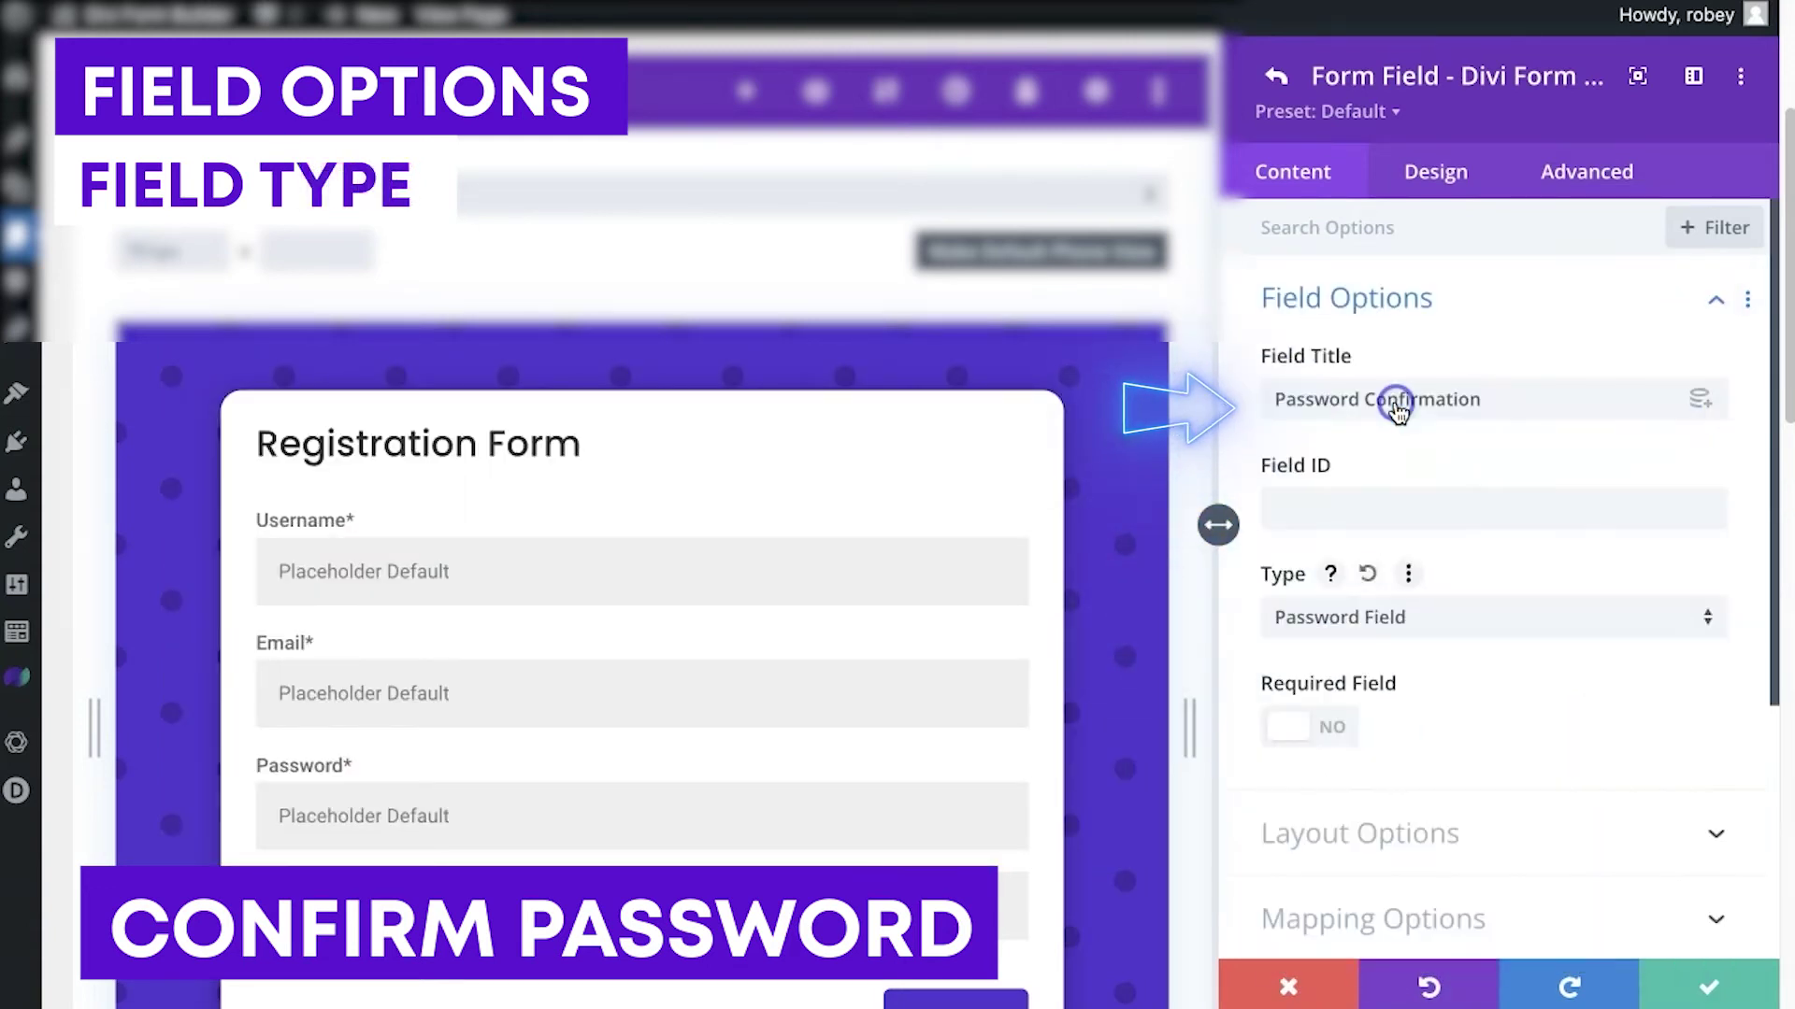
{"action": "left_click", "coordinate": [1322, 729]}
Give the field the placeholder 'Confirm your password...' and save it
{"action": "scroll", "coordinate": [1479, 718], "scroll_direction": "down", "scroll_amount": 3}
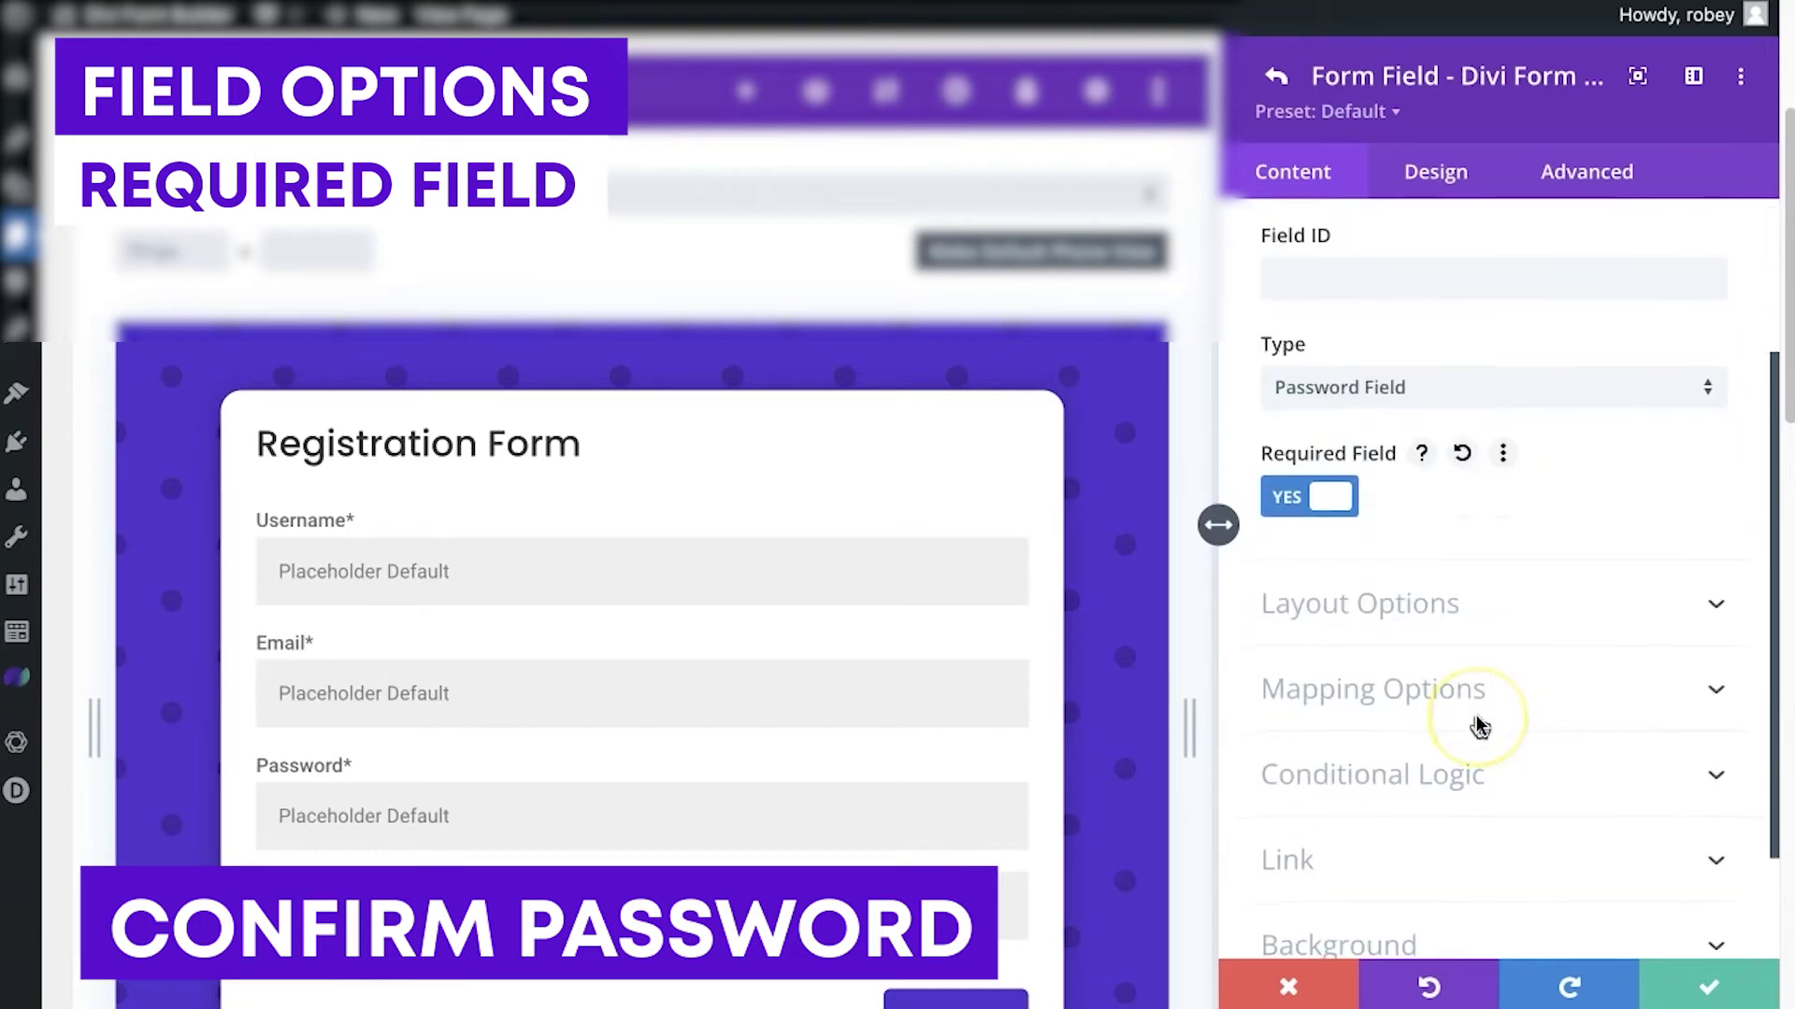
{"action": "left_click", "coordinate": [1476, 617]}
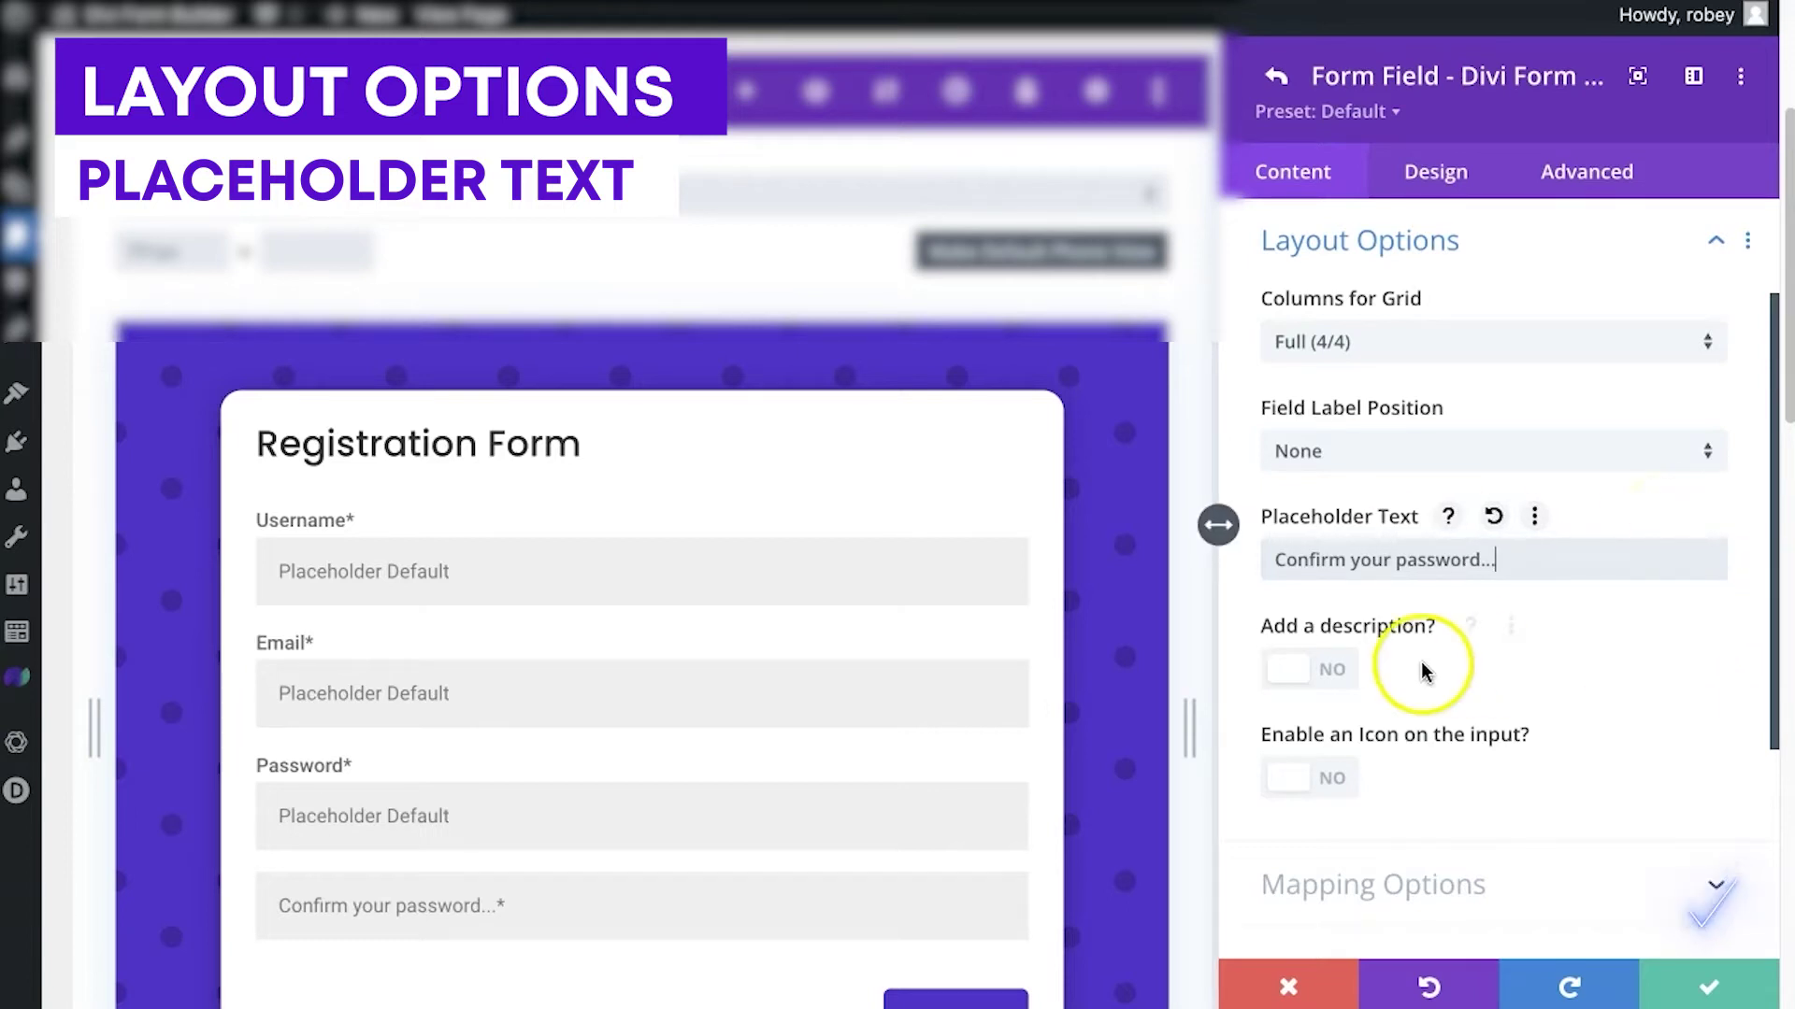
{"action": "scroll", "coordinate": [1422, 673], "scroll_direction": "down", "scroll_amount": 2}
{"action": "left_click", "coordinate": [1696, 983]}
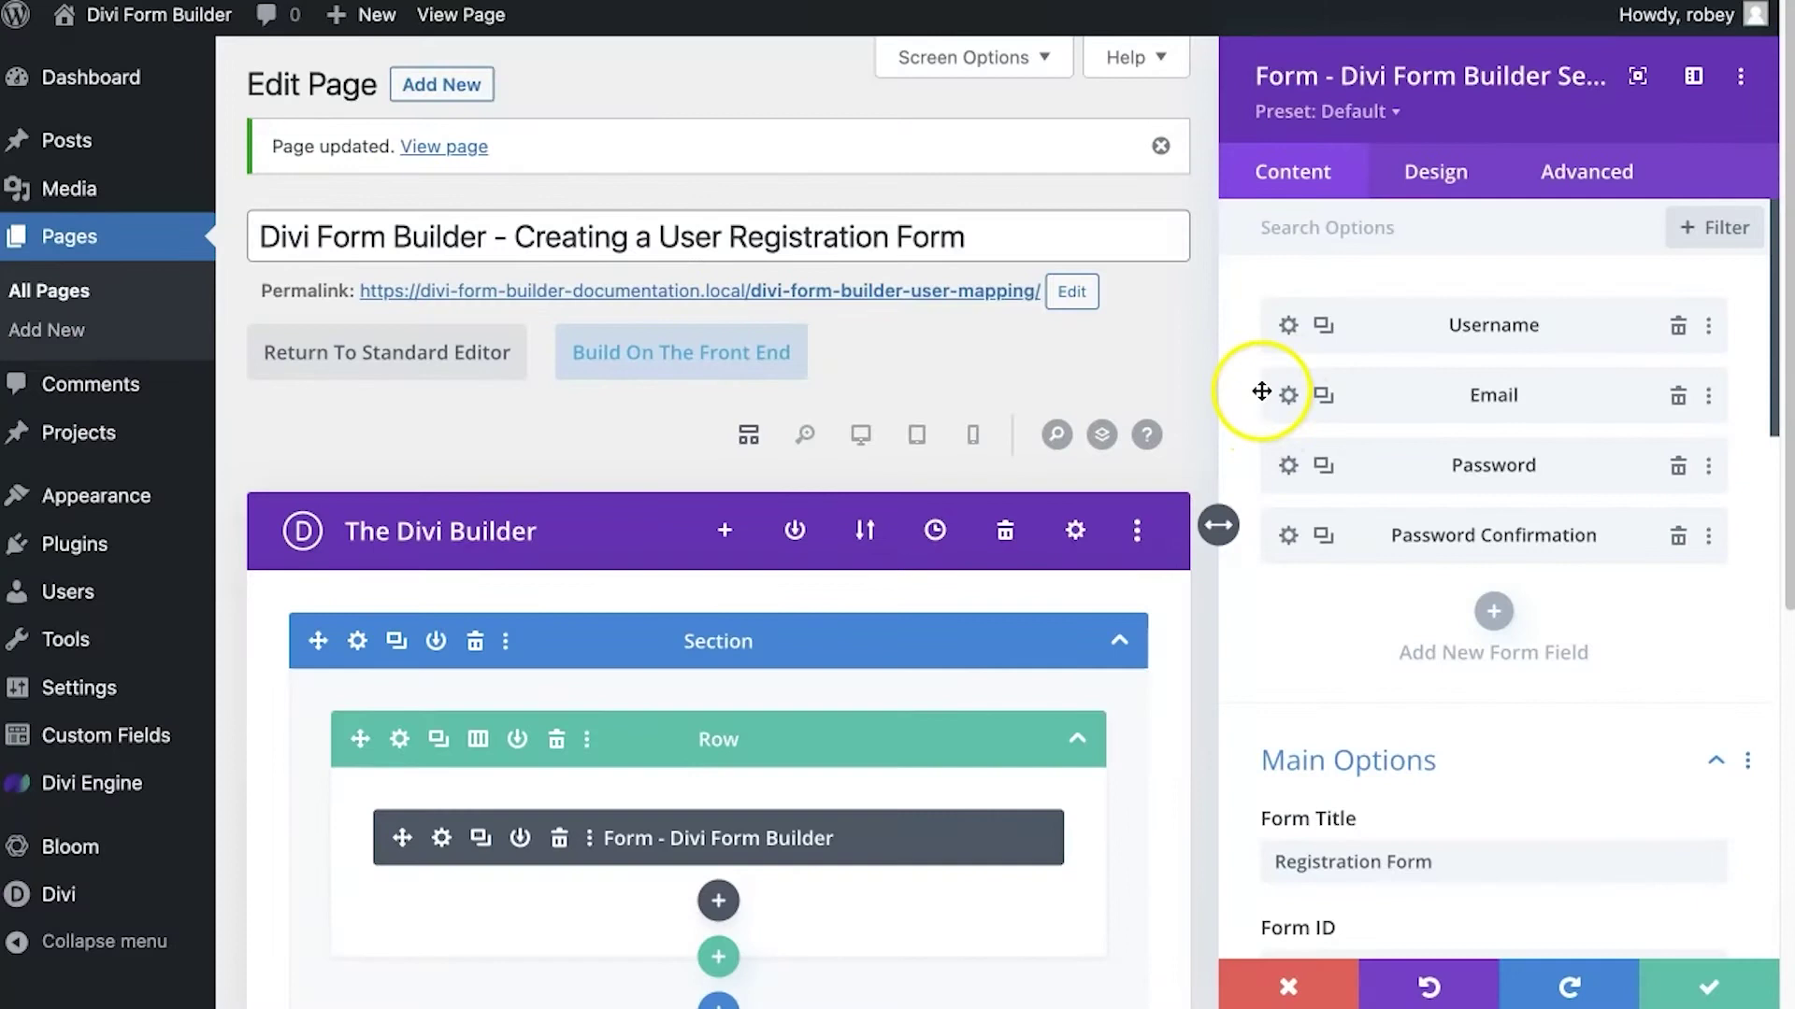
Set the Username field's mapping type to User Field with default mapping Login Name
{"action": "left_click", "coordinate": [1289, 329]}
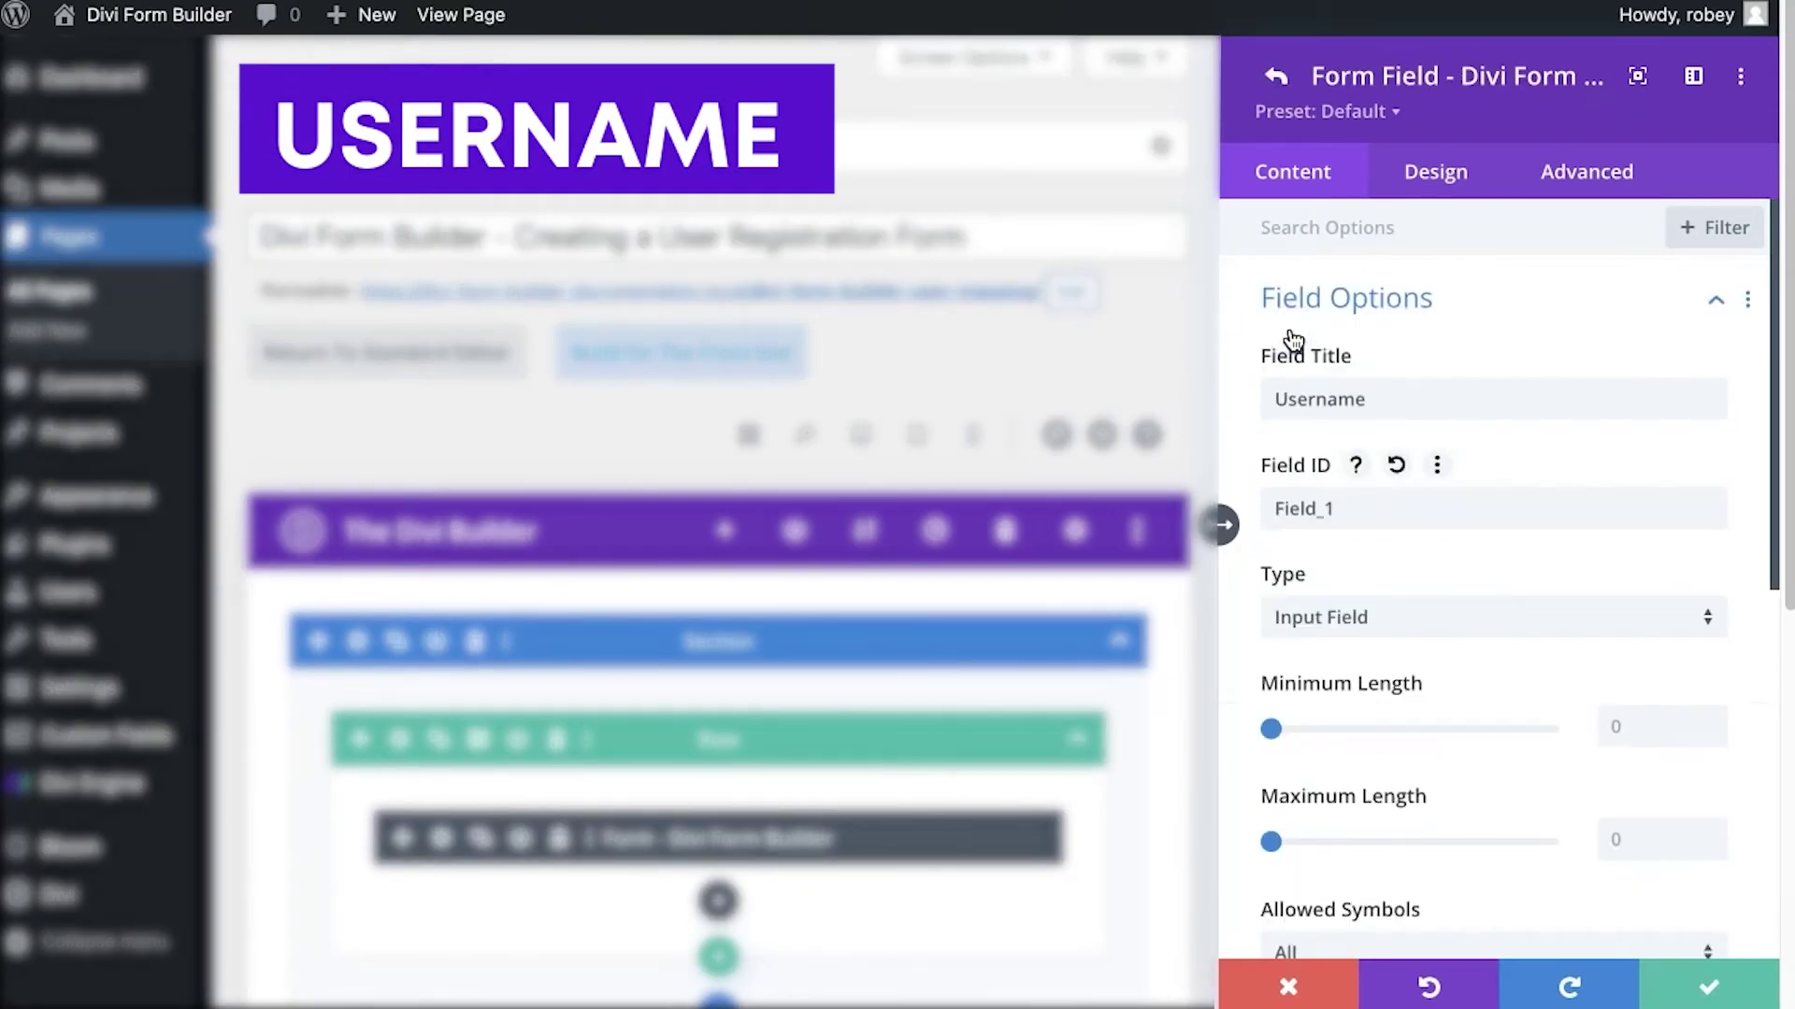
{"action": "scroll", "coordinate": [1375, 397], "scroll_direction": "down", "scroll_amount": 8}
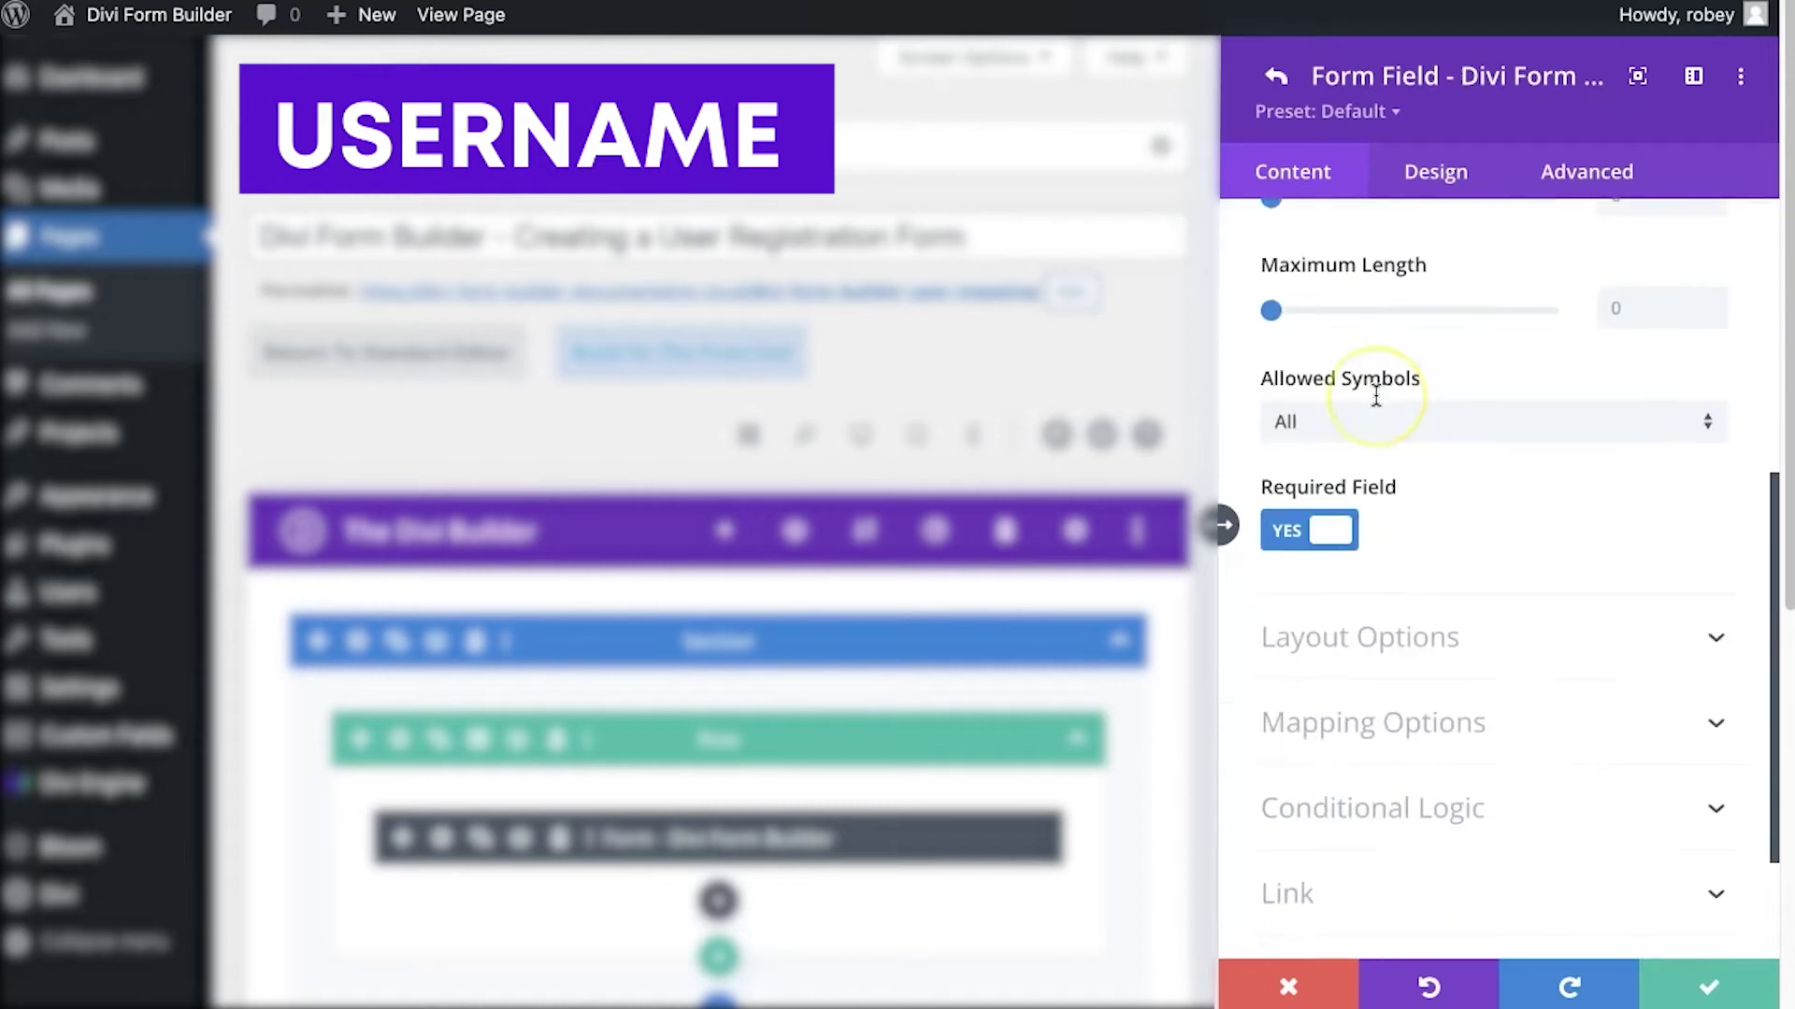
{"action": "left_click", "coordinate": [1384, 552]}
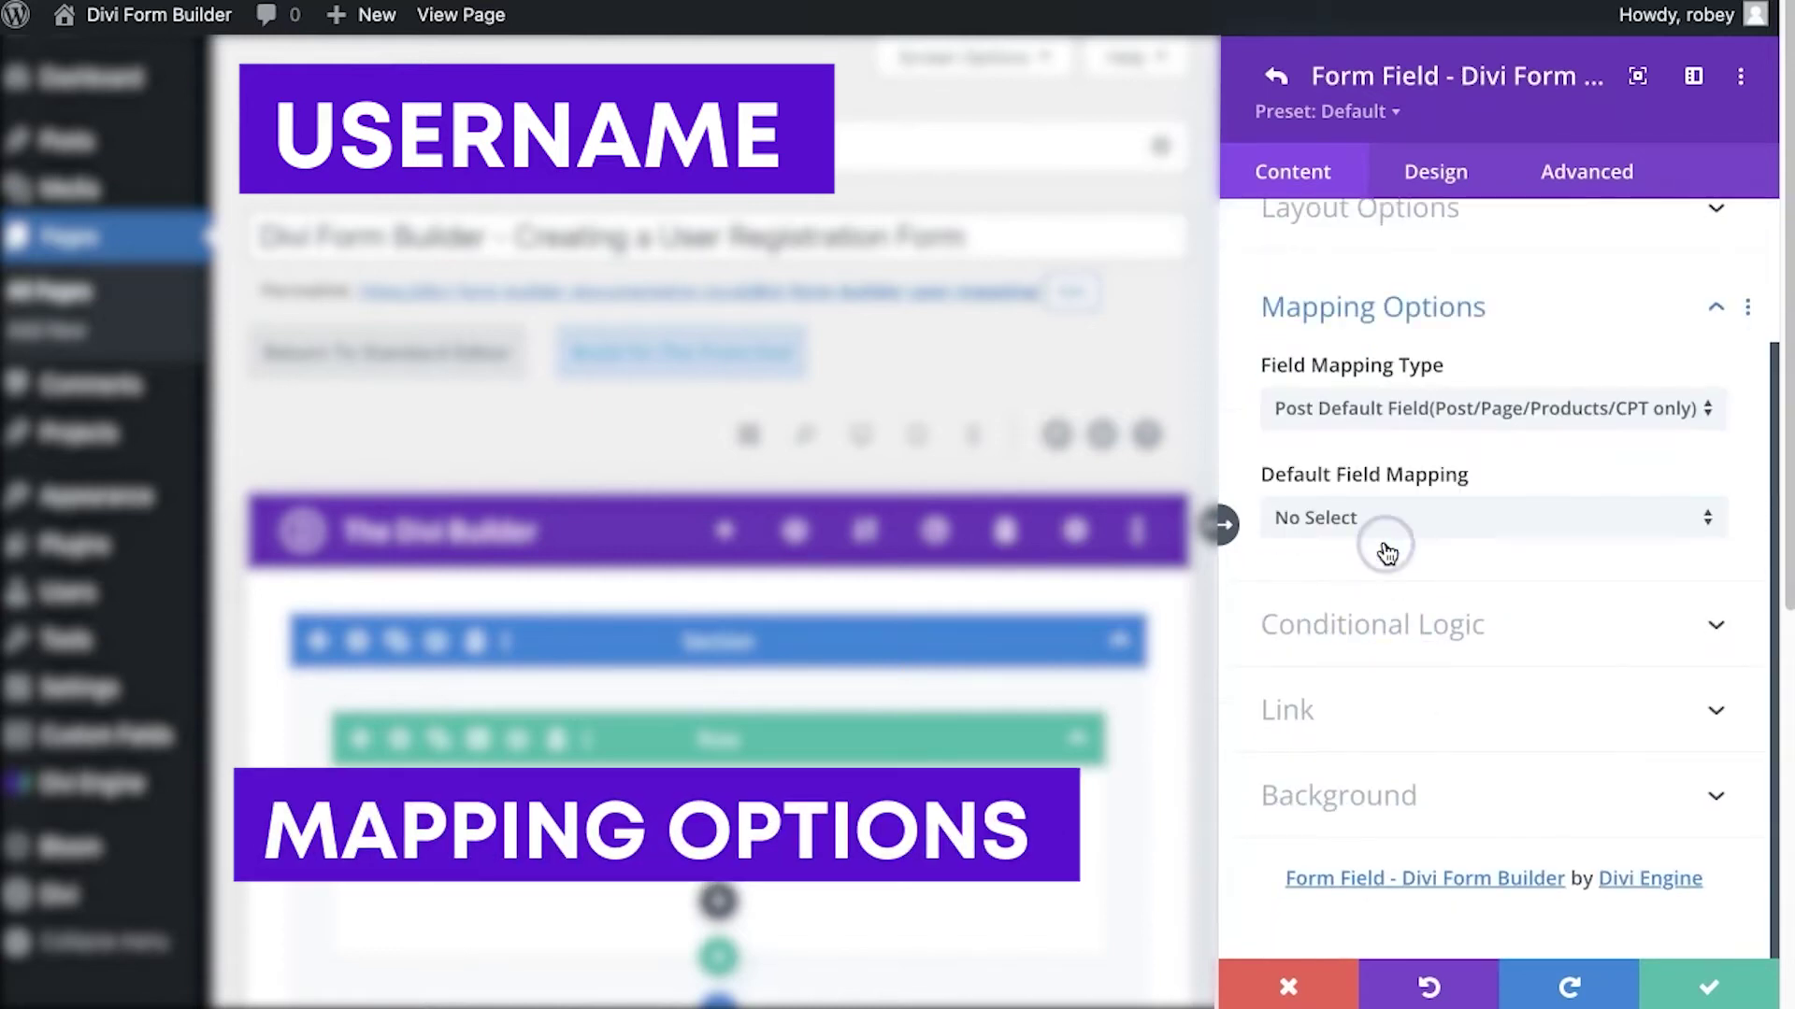
{"action": "left_click", "coordinate": [1496, 415]}
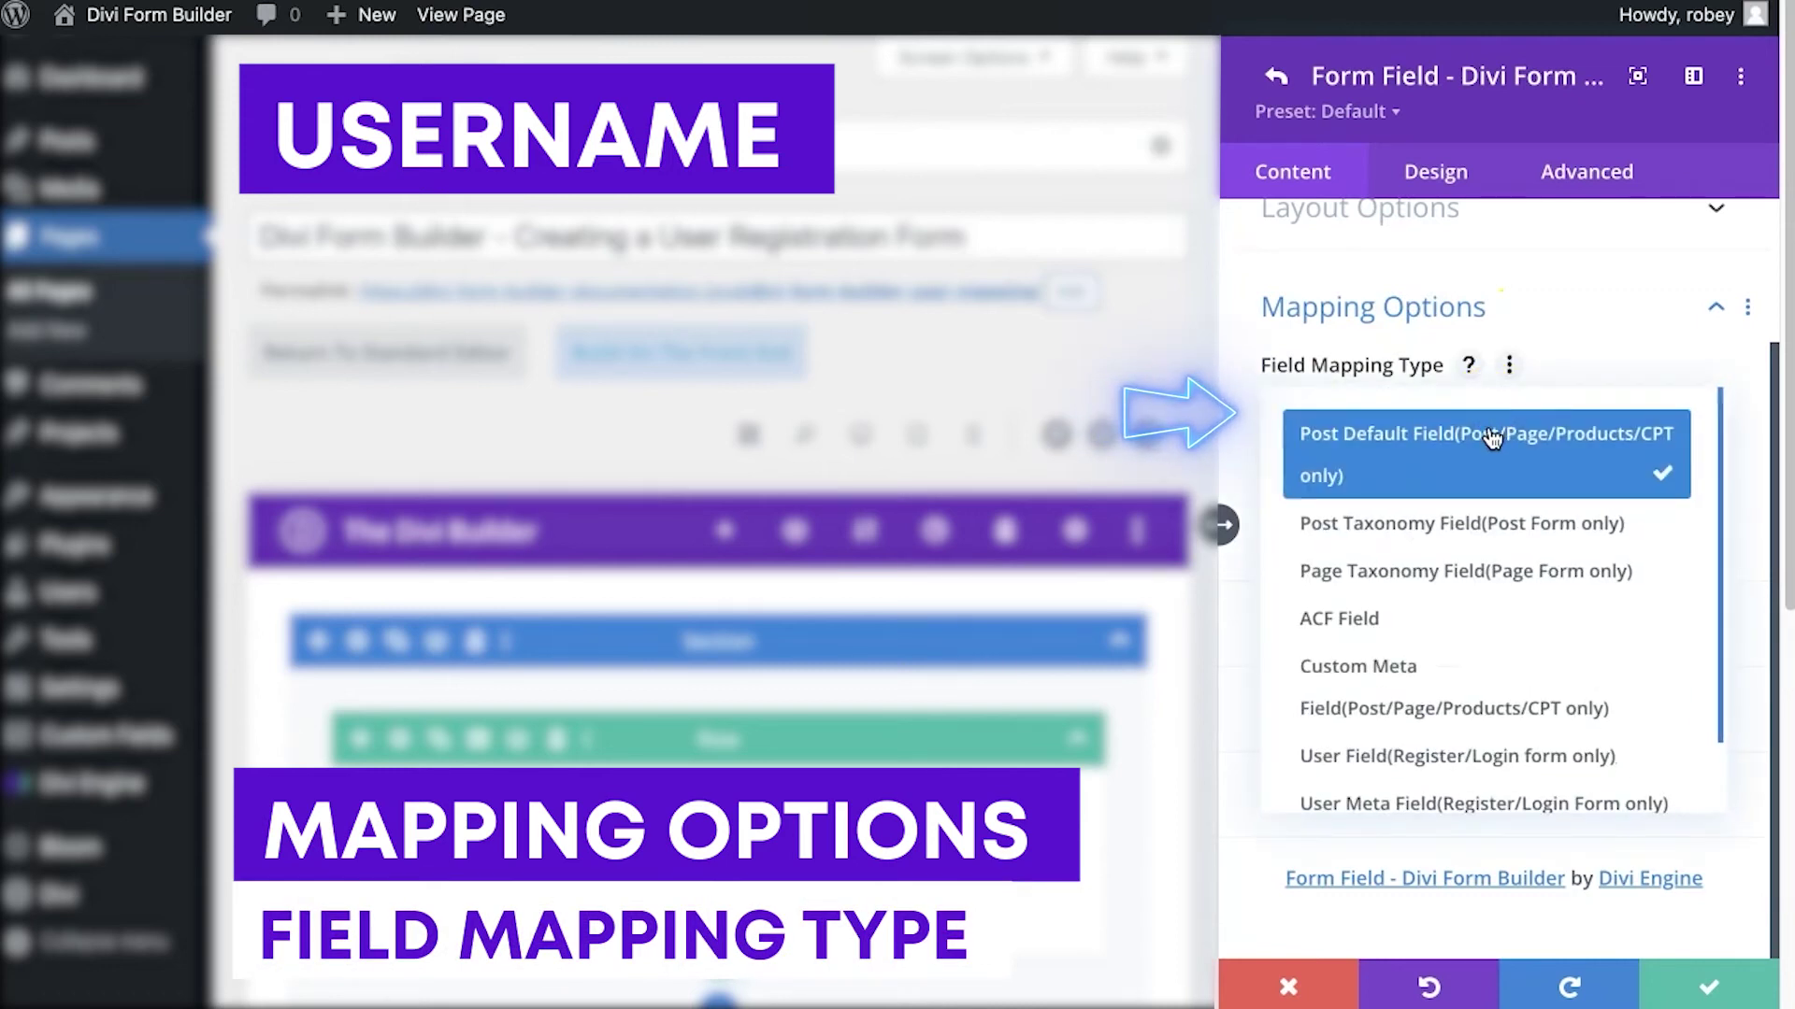
{"action": "left_click", "coordinate": [1465, 763]}
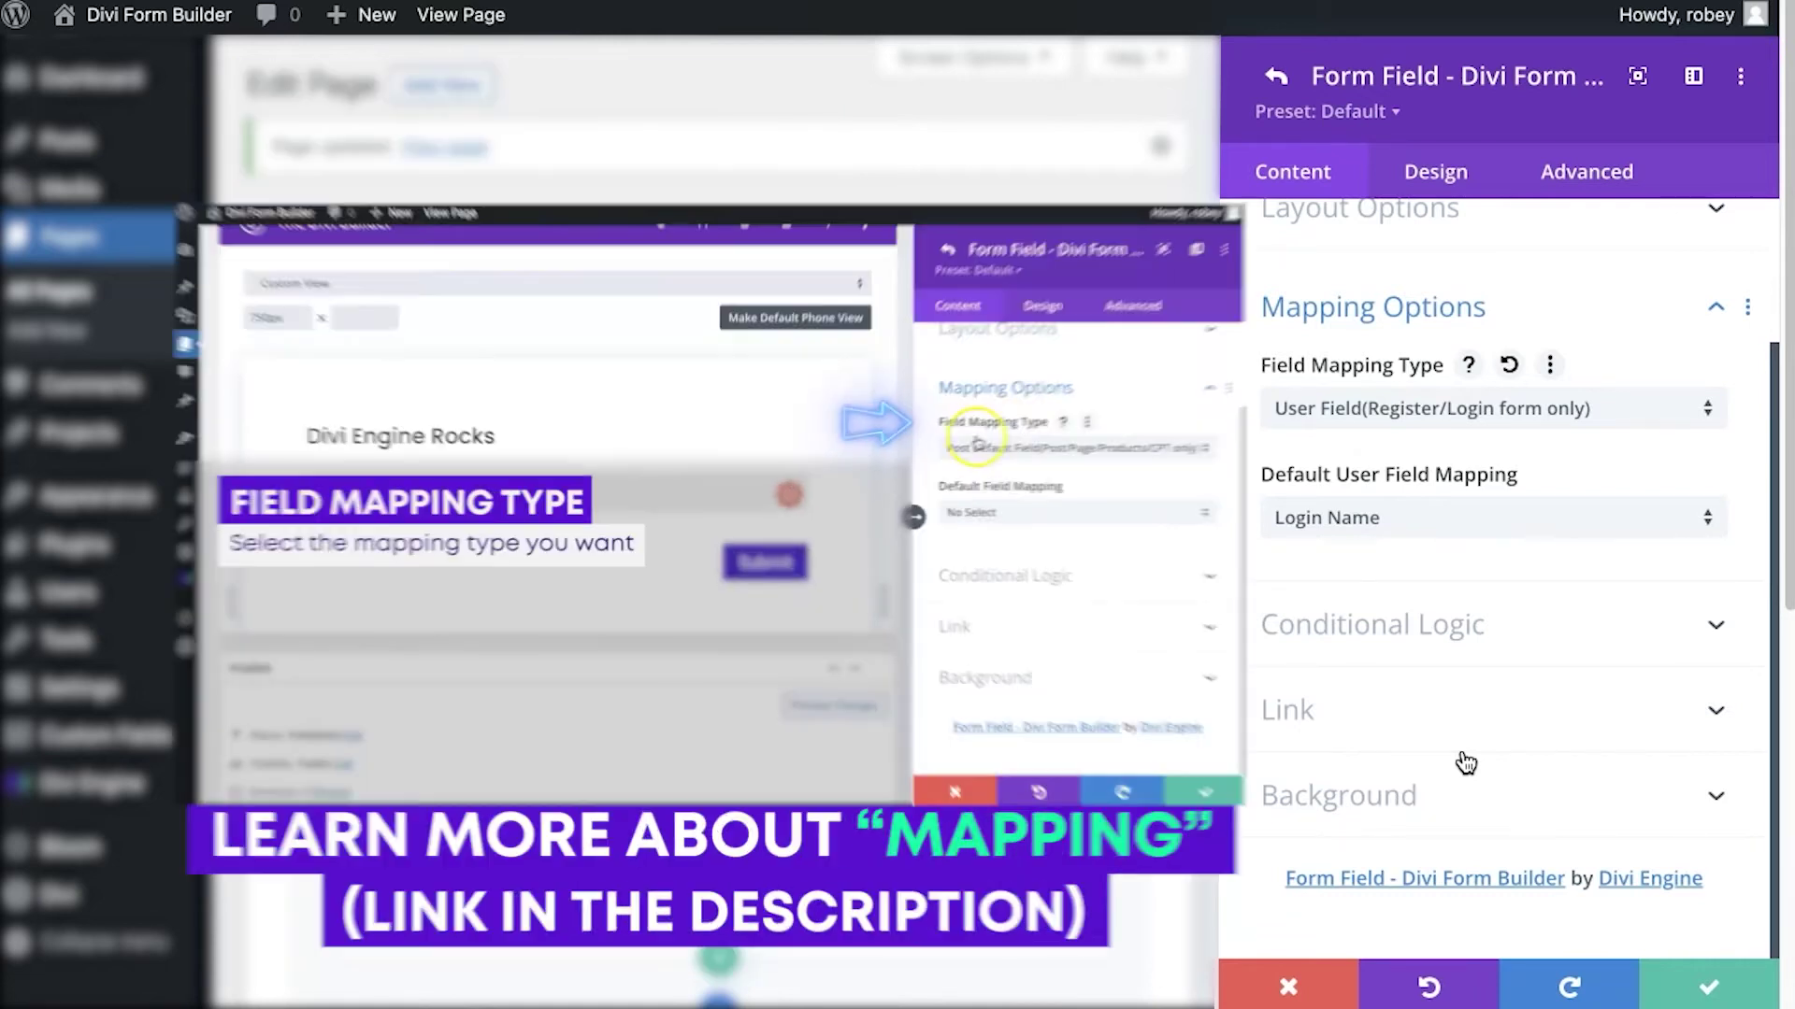
{"action": "left_click", "coordinate": [1602, 410]}
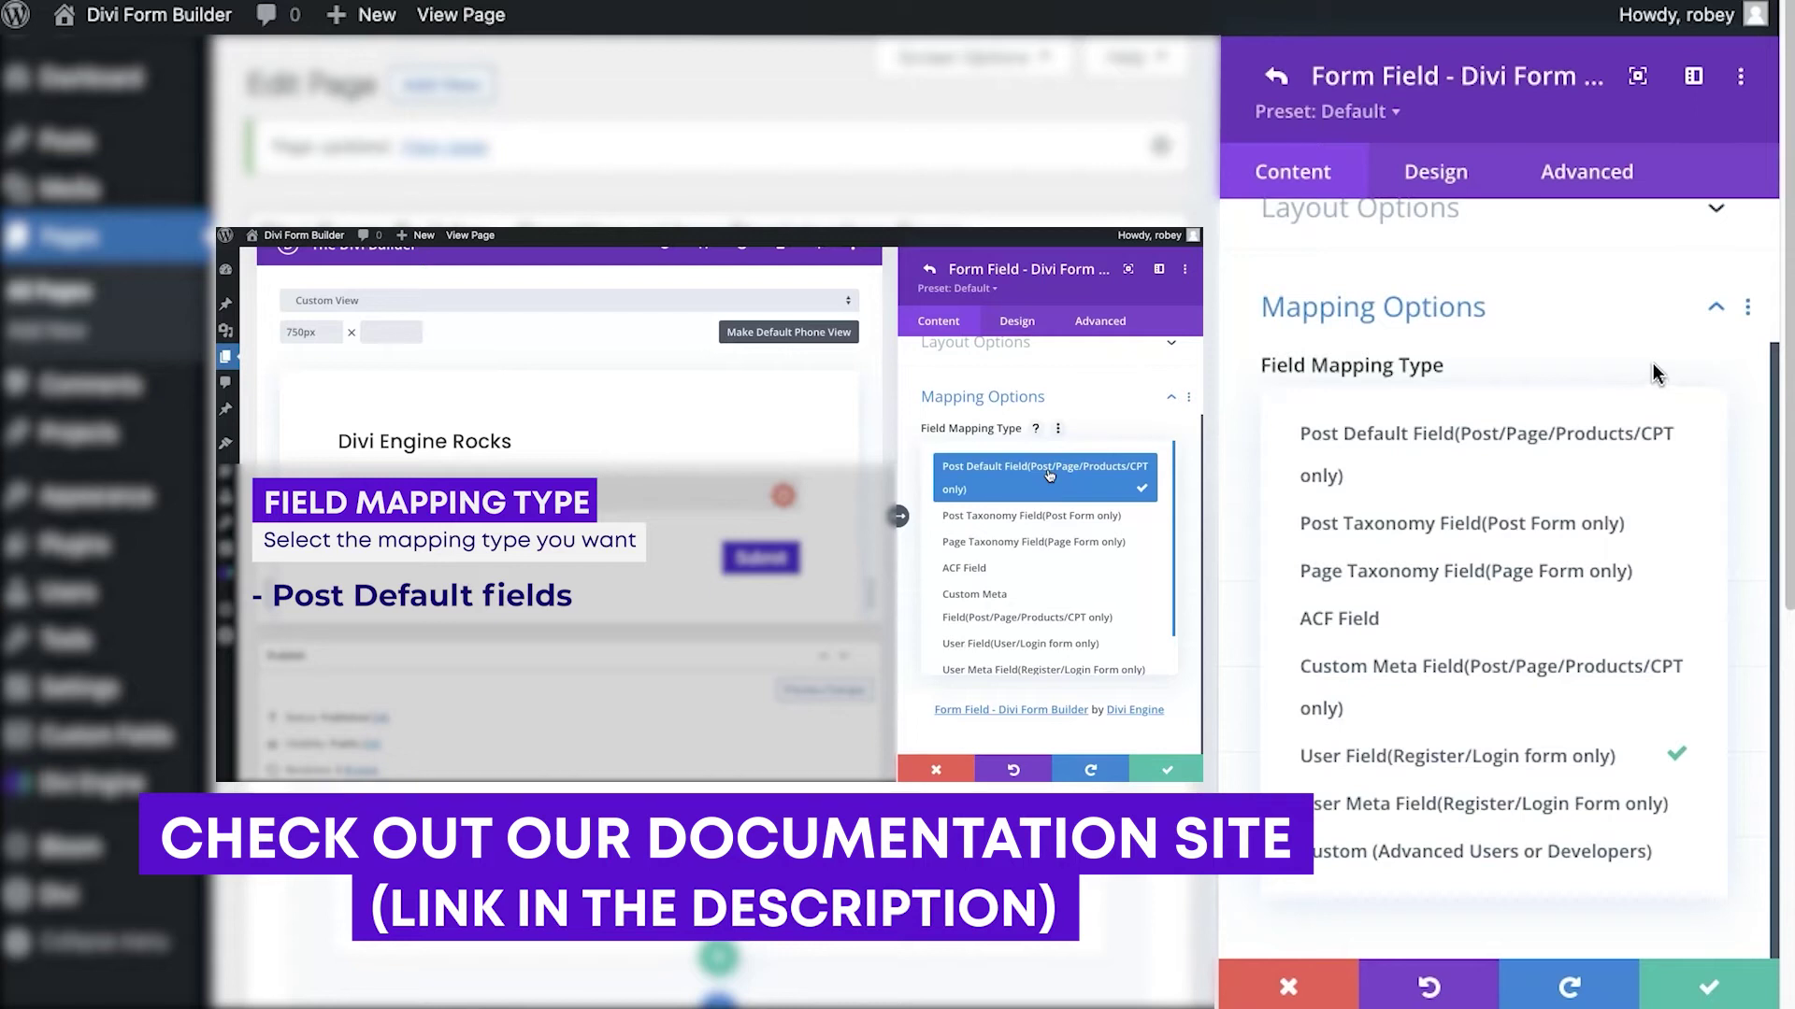
{"action": "left_click", "coordinate": [1656, 372]}
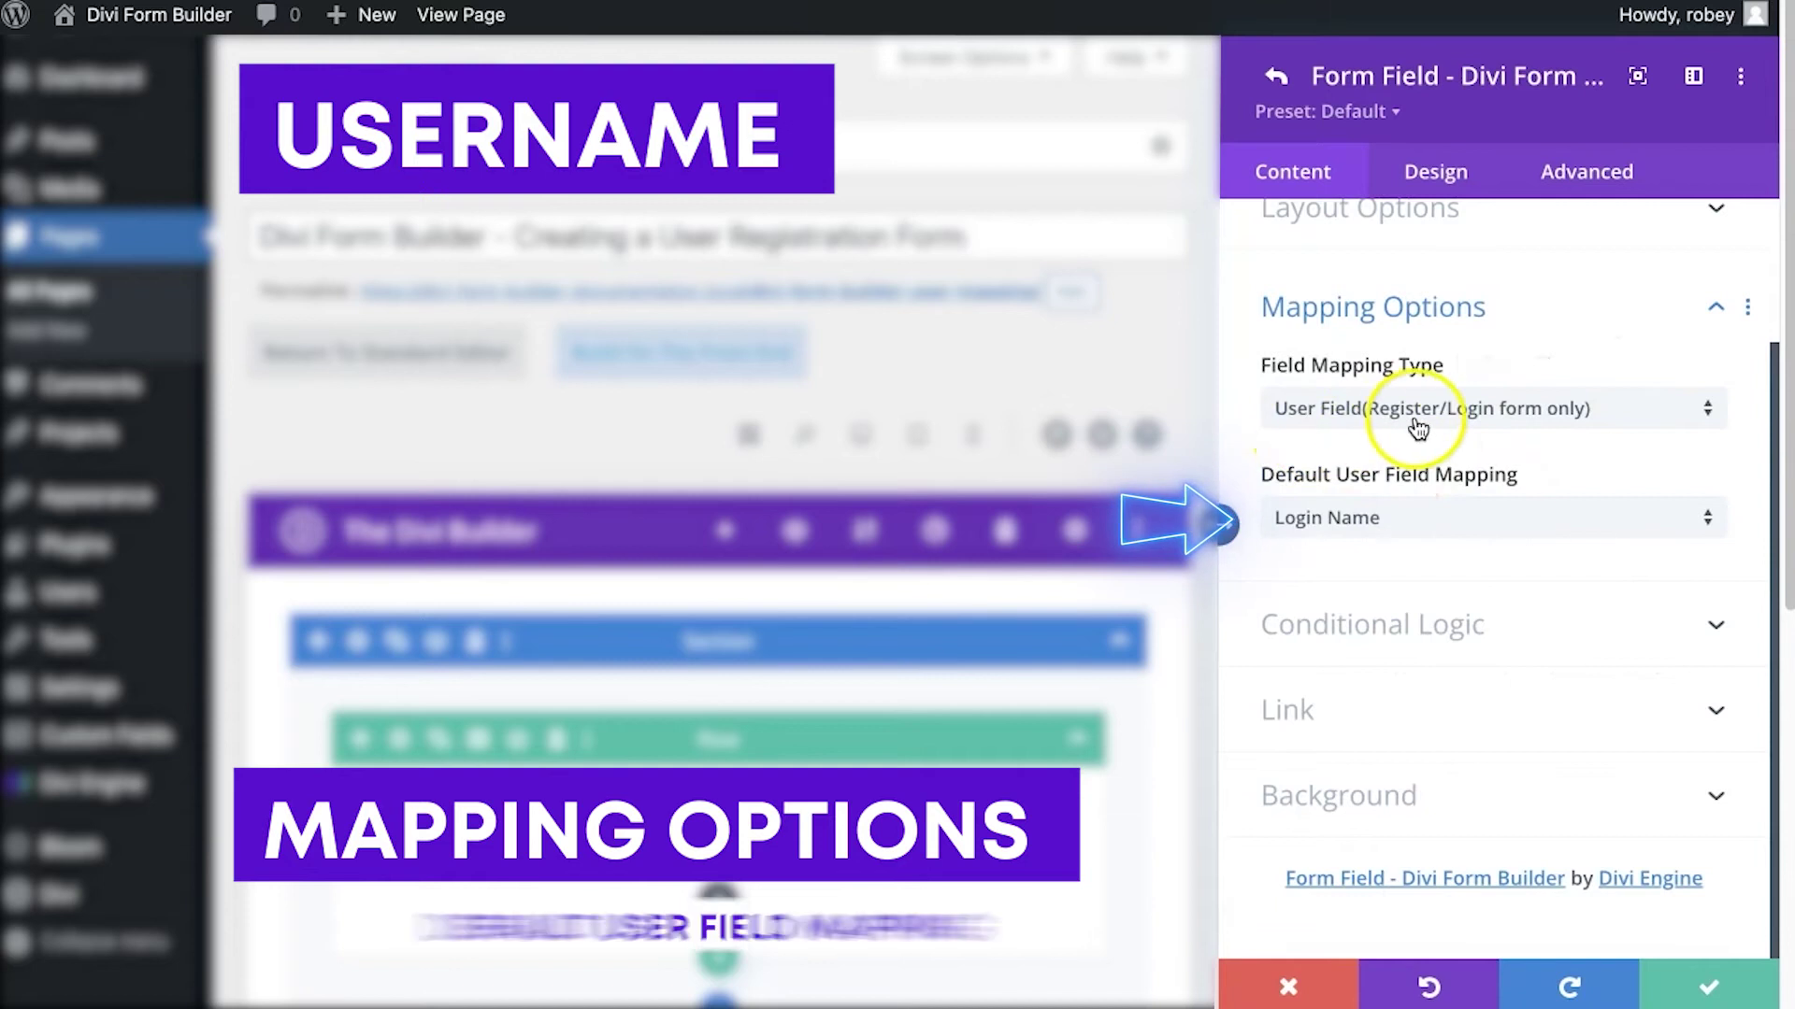
{"action": "left_click", "coordinate": [1416, 513]}
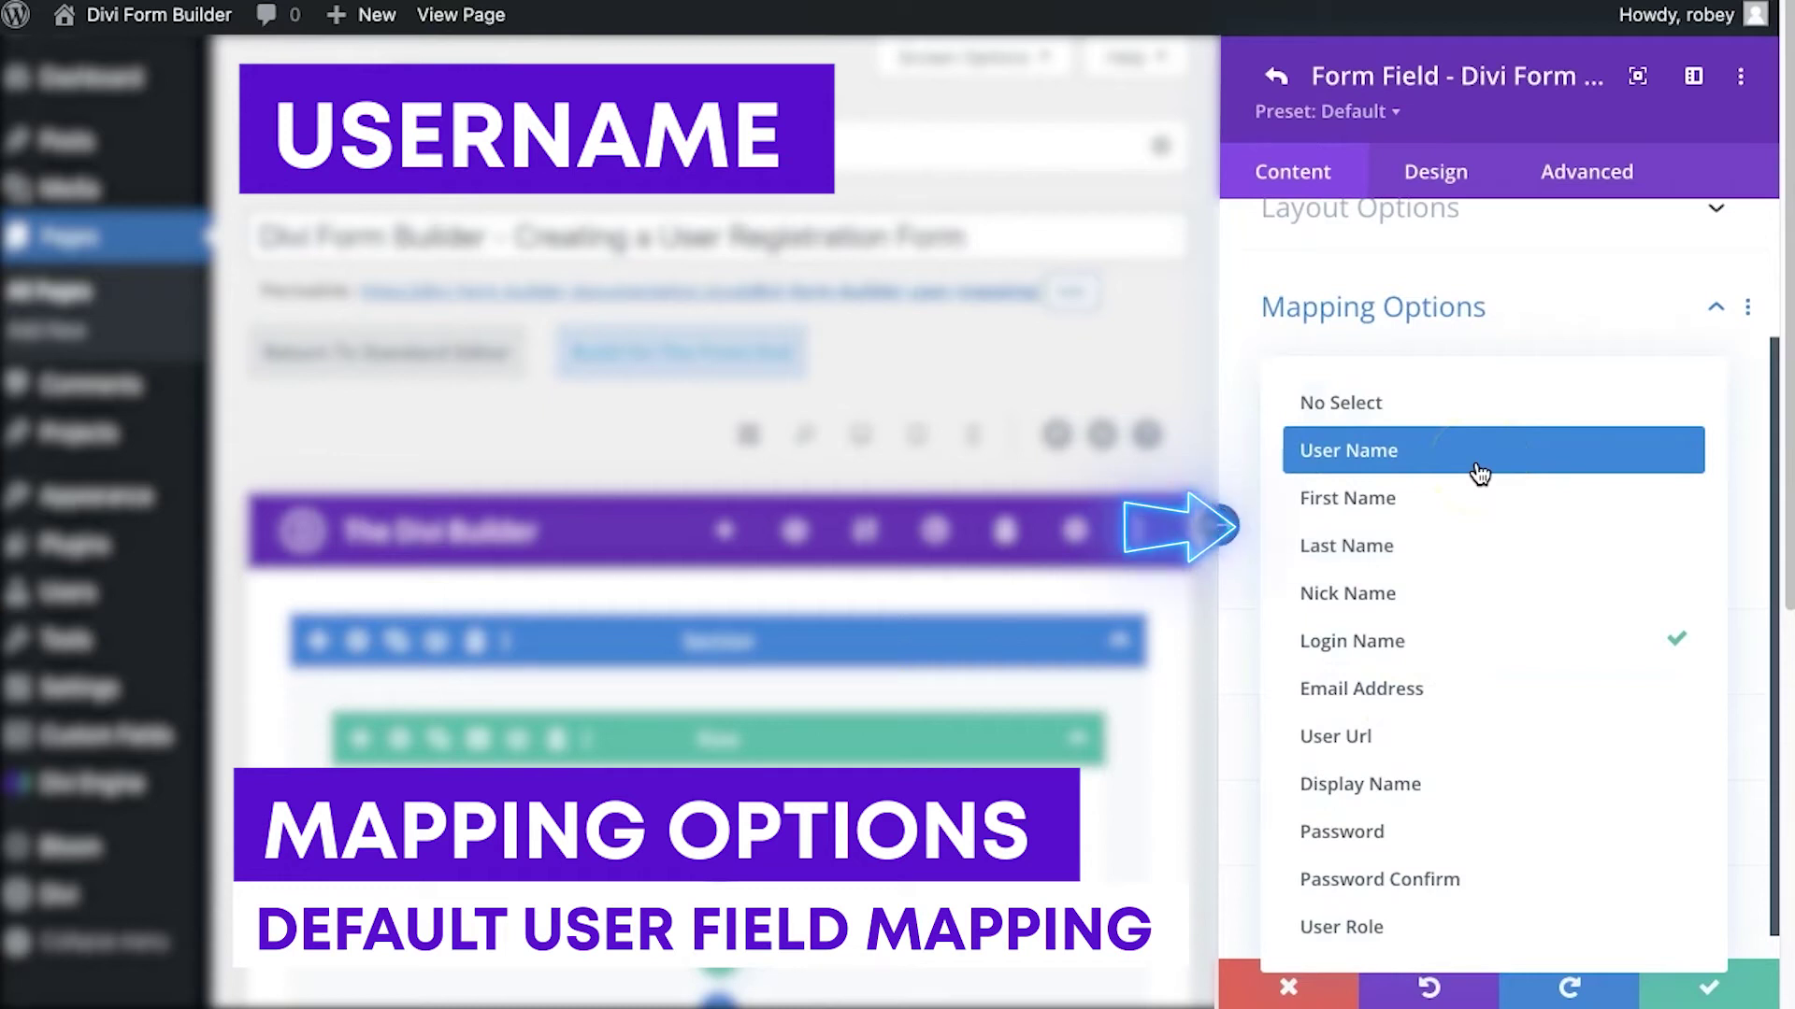
{"action": "left_click", "coordinate": [1514, 643]}
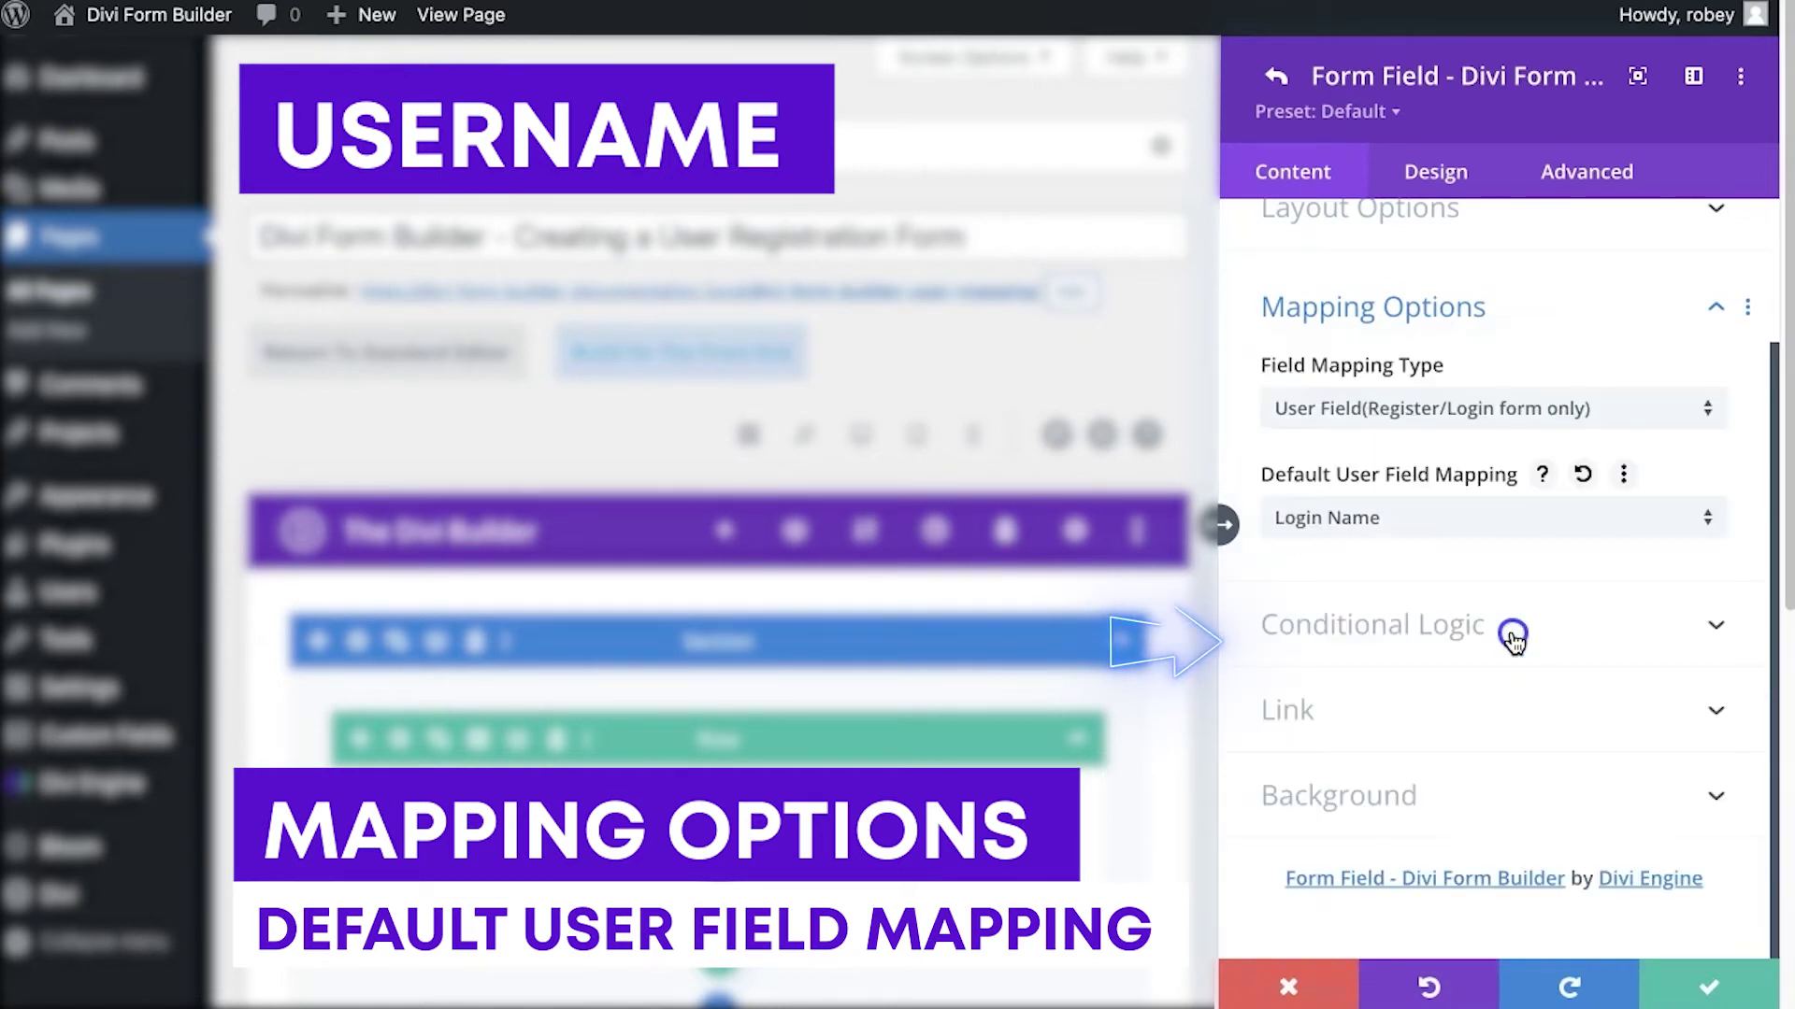
Save the Username field, then map the Email field to the User Field Email Address
{"action": "left_click", "coordinate": [1691, 986]}
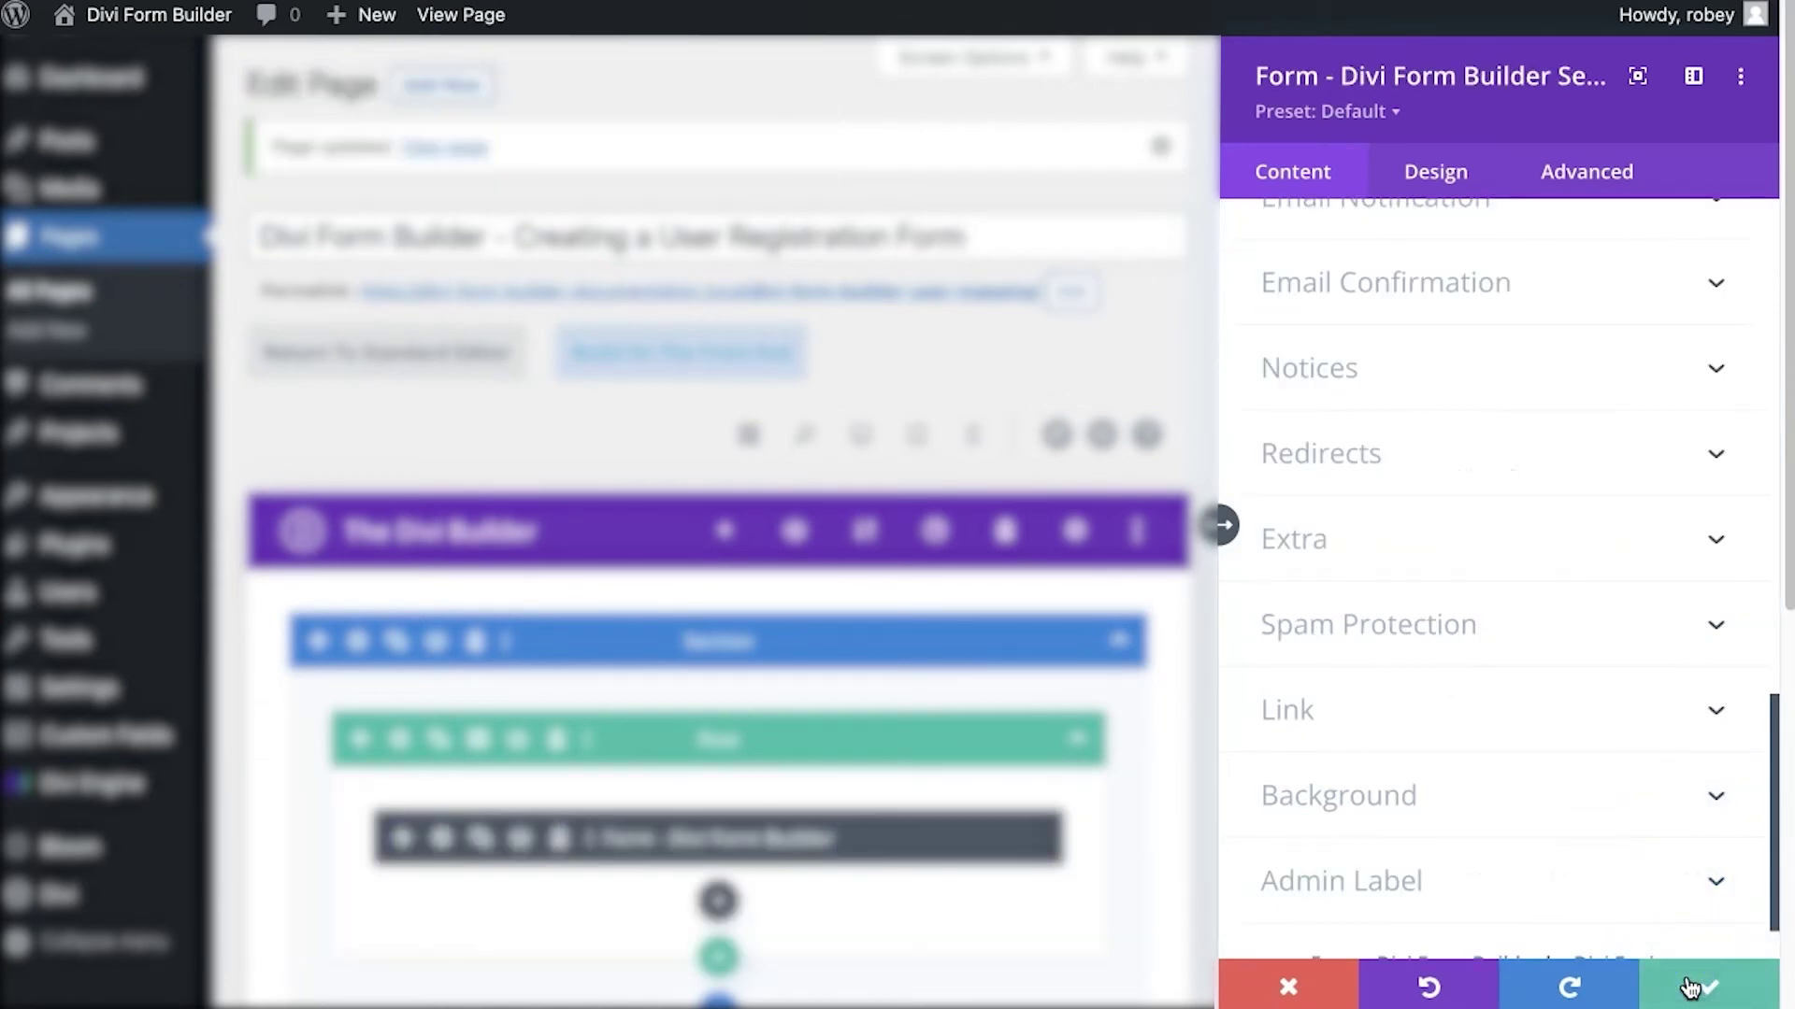
{"action": "scroll", "coordinate": [1452, 612], "scroll_direction": "up", "scroll_amount": 10}
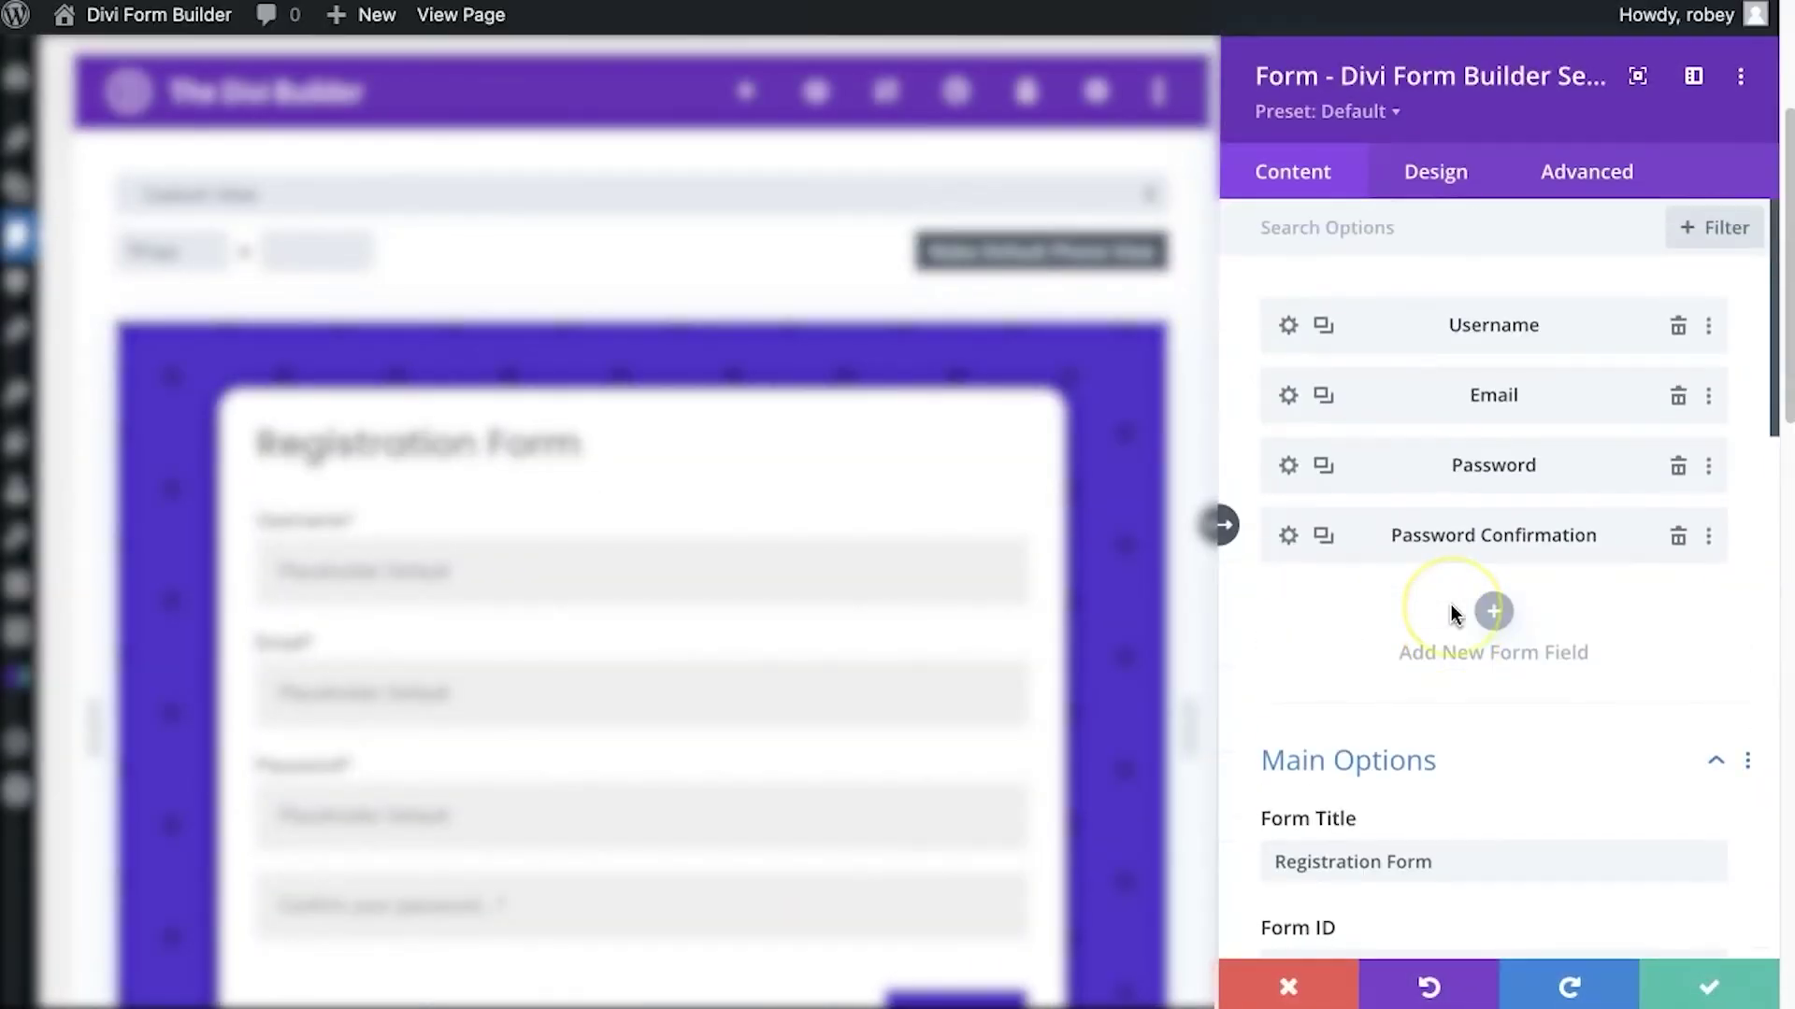
{"action": "left_click", "coordinate": [1285, 394]}
{"action": "scroll", "coordinate": [1474, 641], "scroll_direction": "down", "scroll_amount": 4}
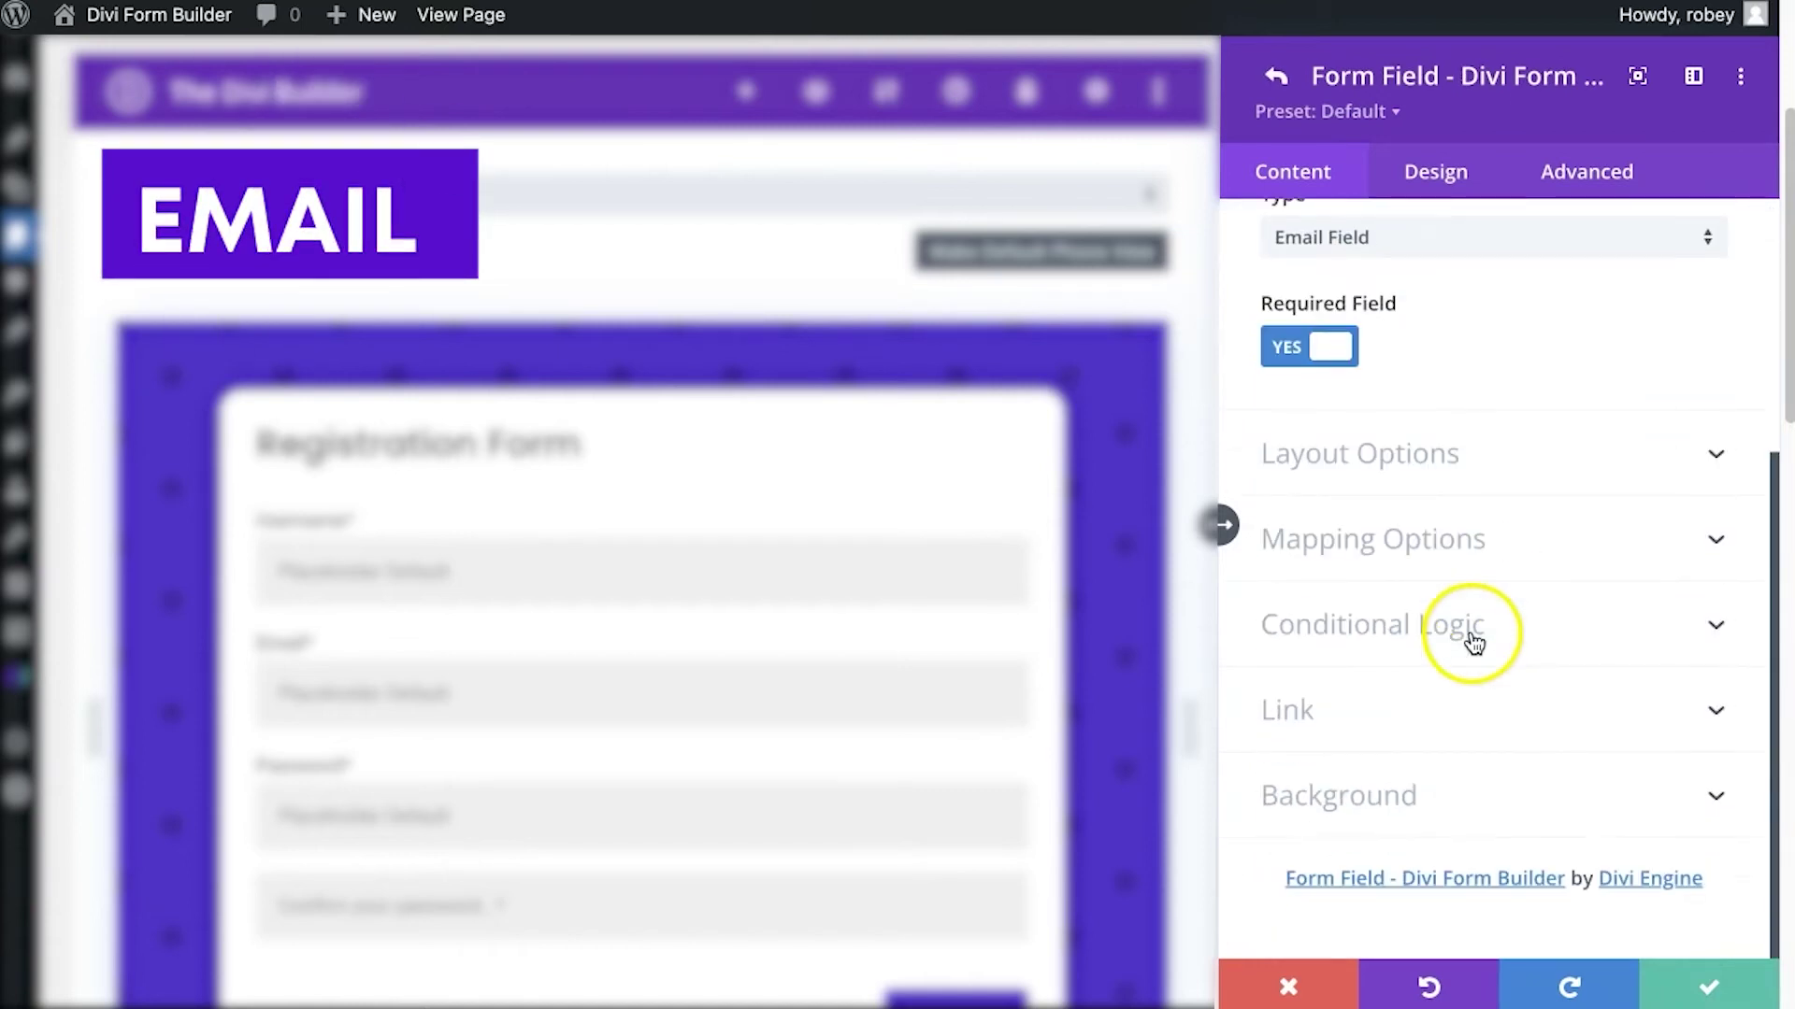
{"action": "left_click", "coordinate": [1450, 539]}
{"action": "left_click", "coordinate": [1439, 412]}
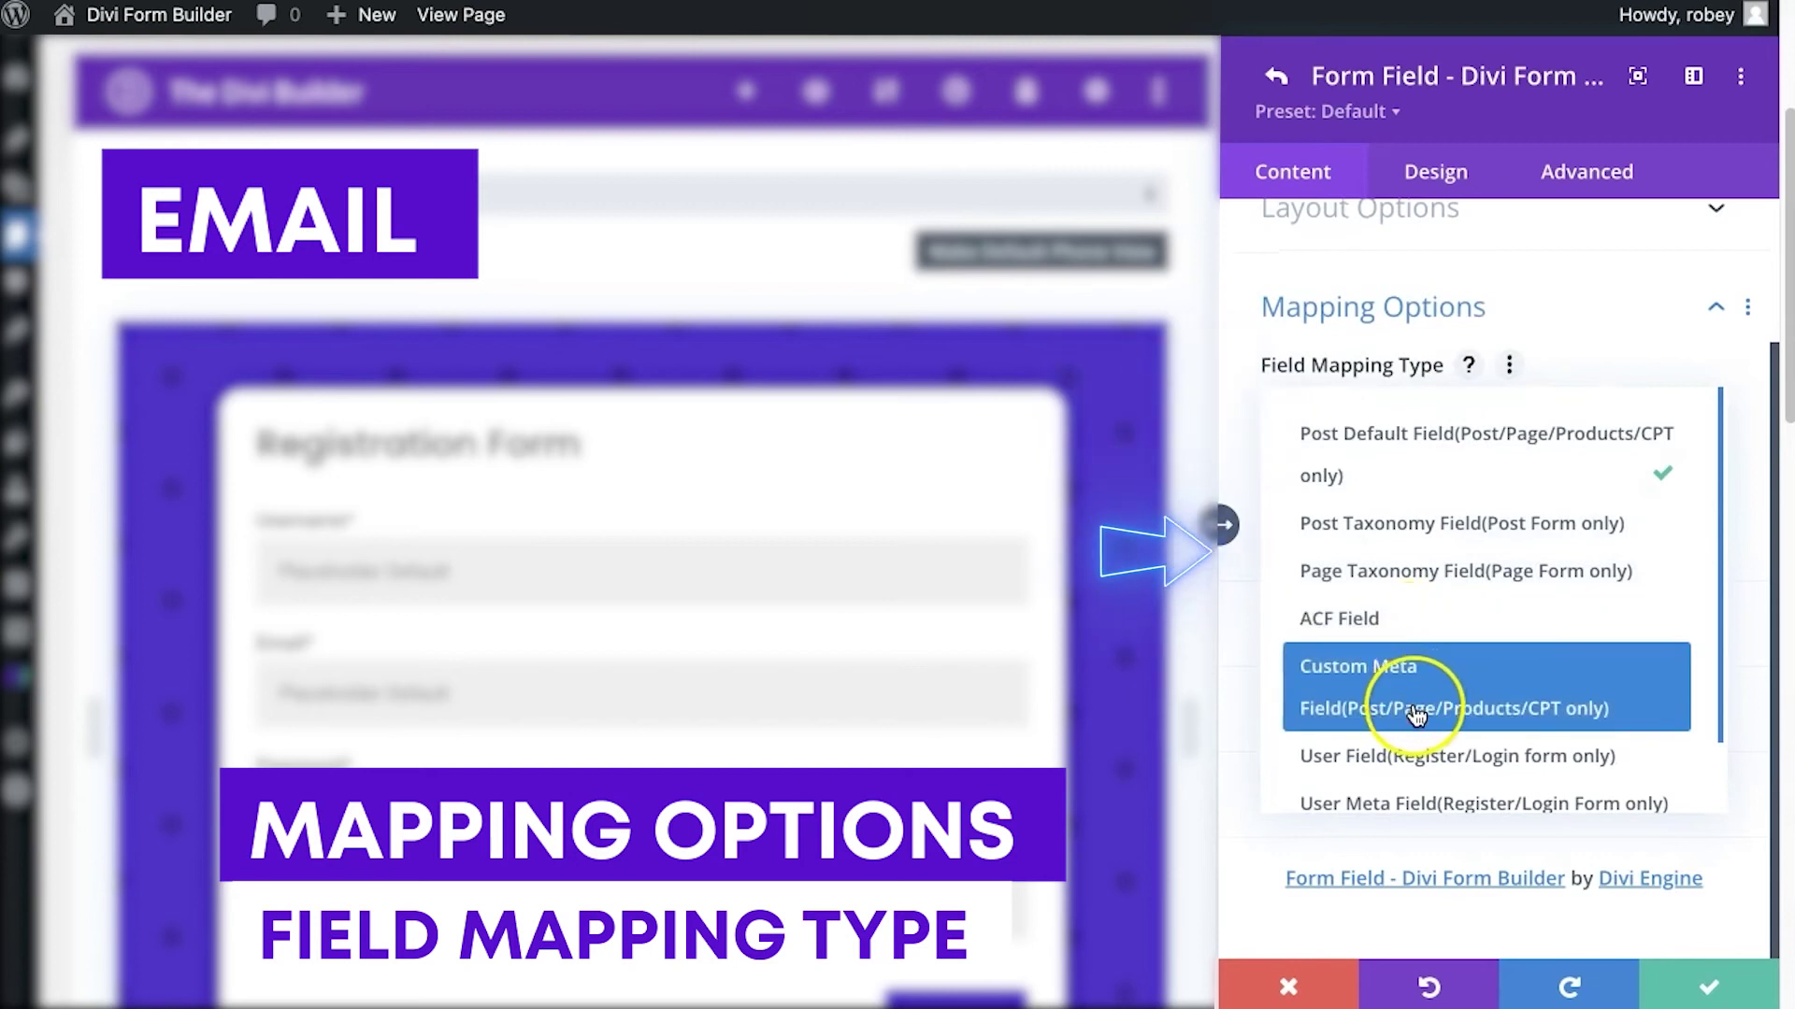
{"action": "left_click", "coordinate": [1414, 756]}
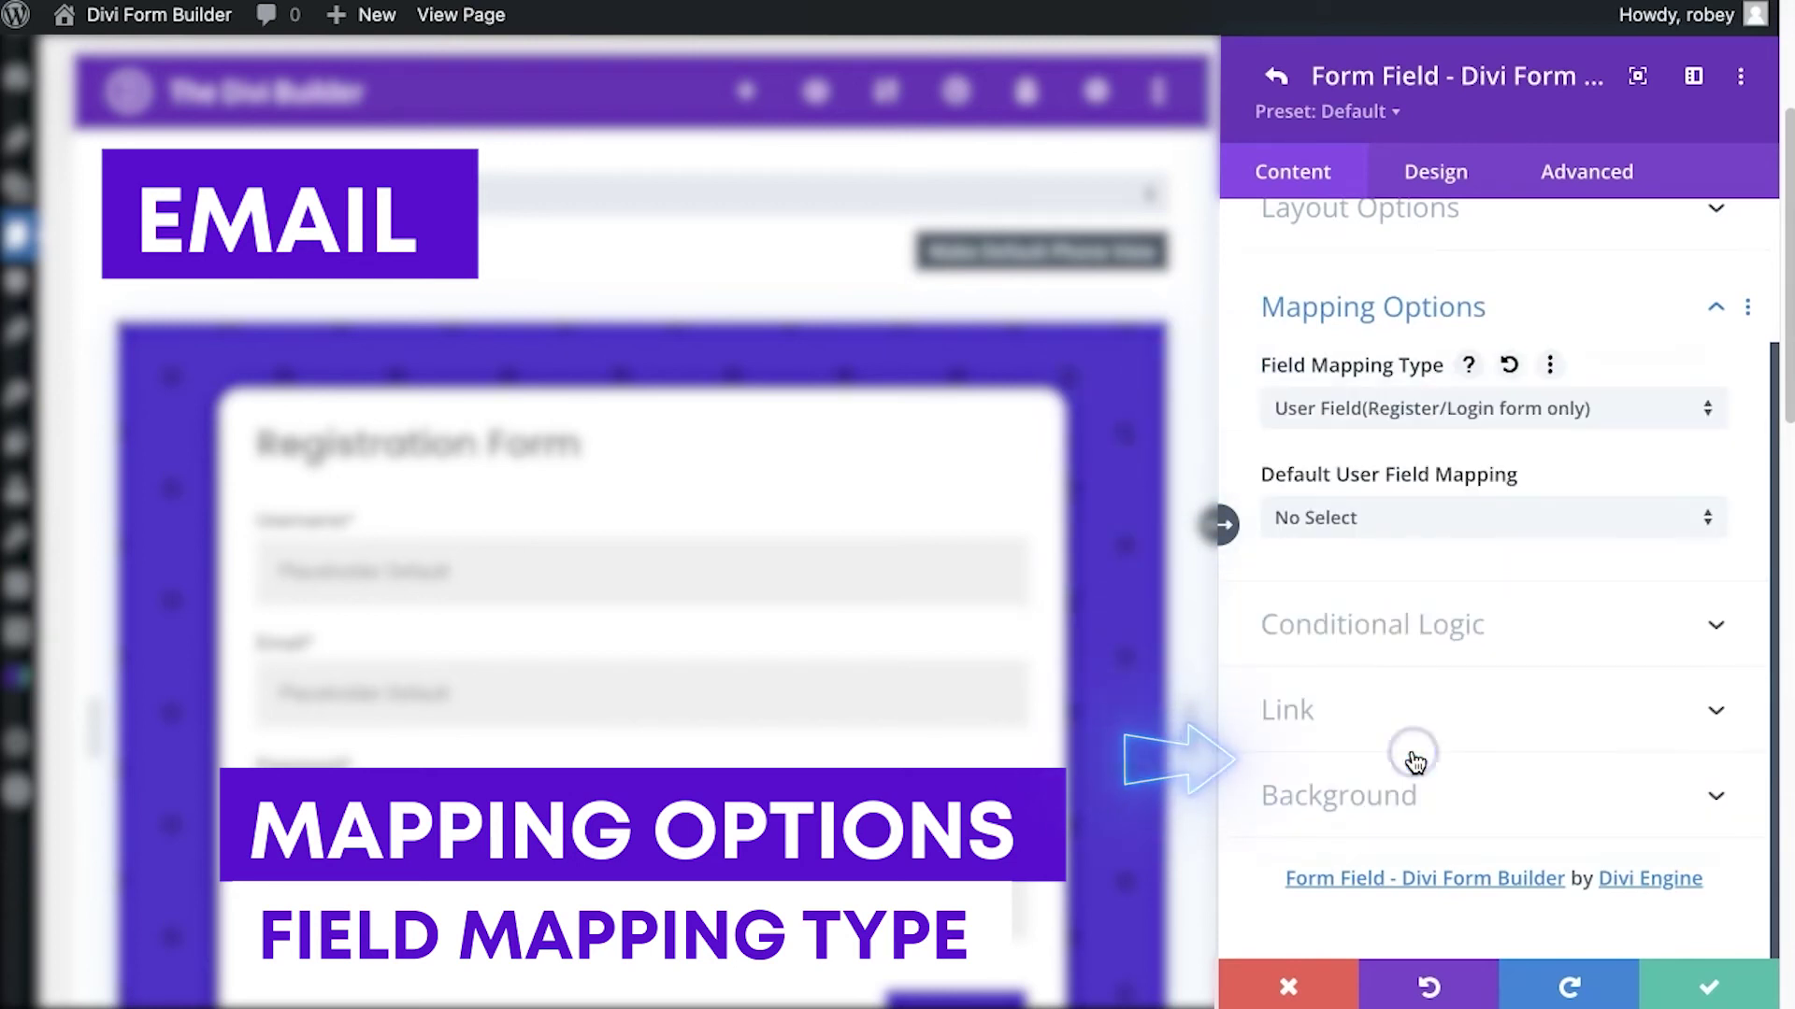
{"action": "left_click", "coordinate": [1418, 527]}
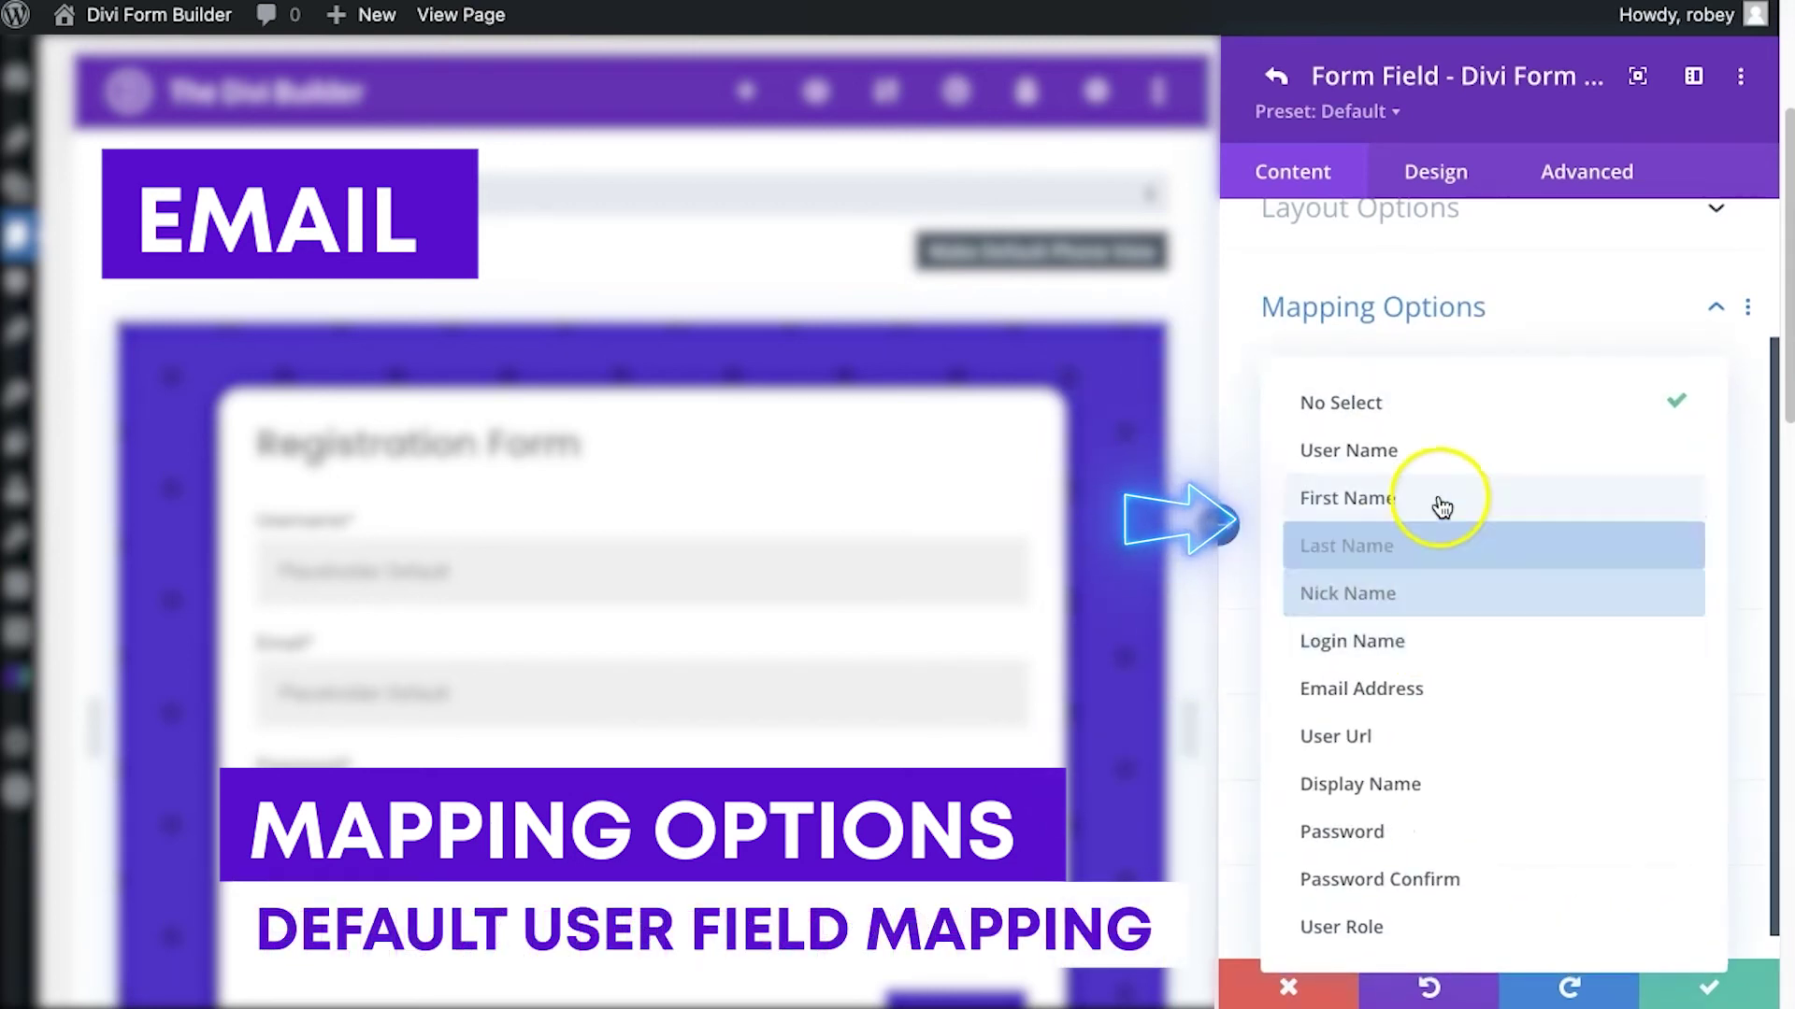
{"action": "left_click", "coordinate": [1434, 690]}
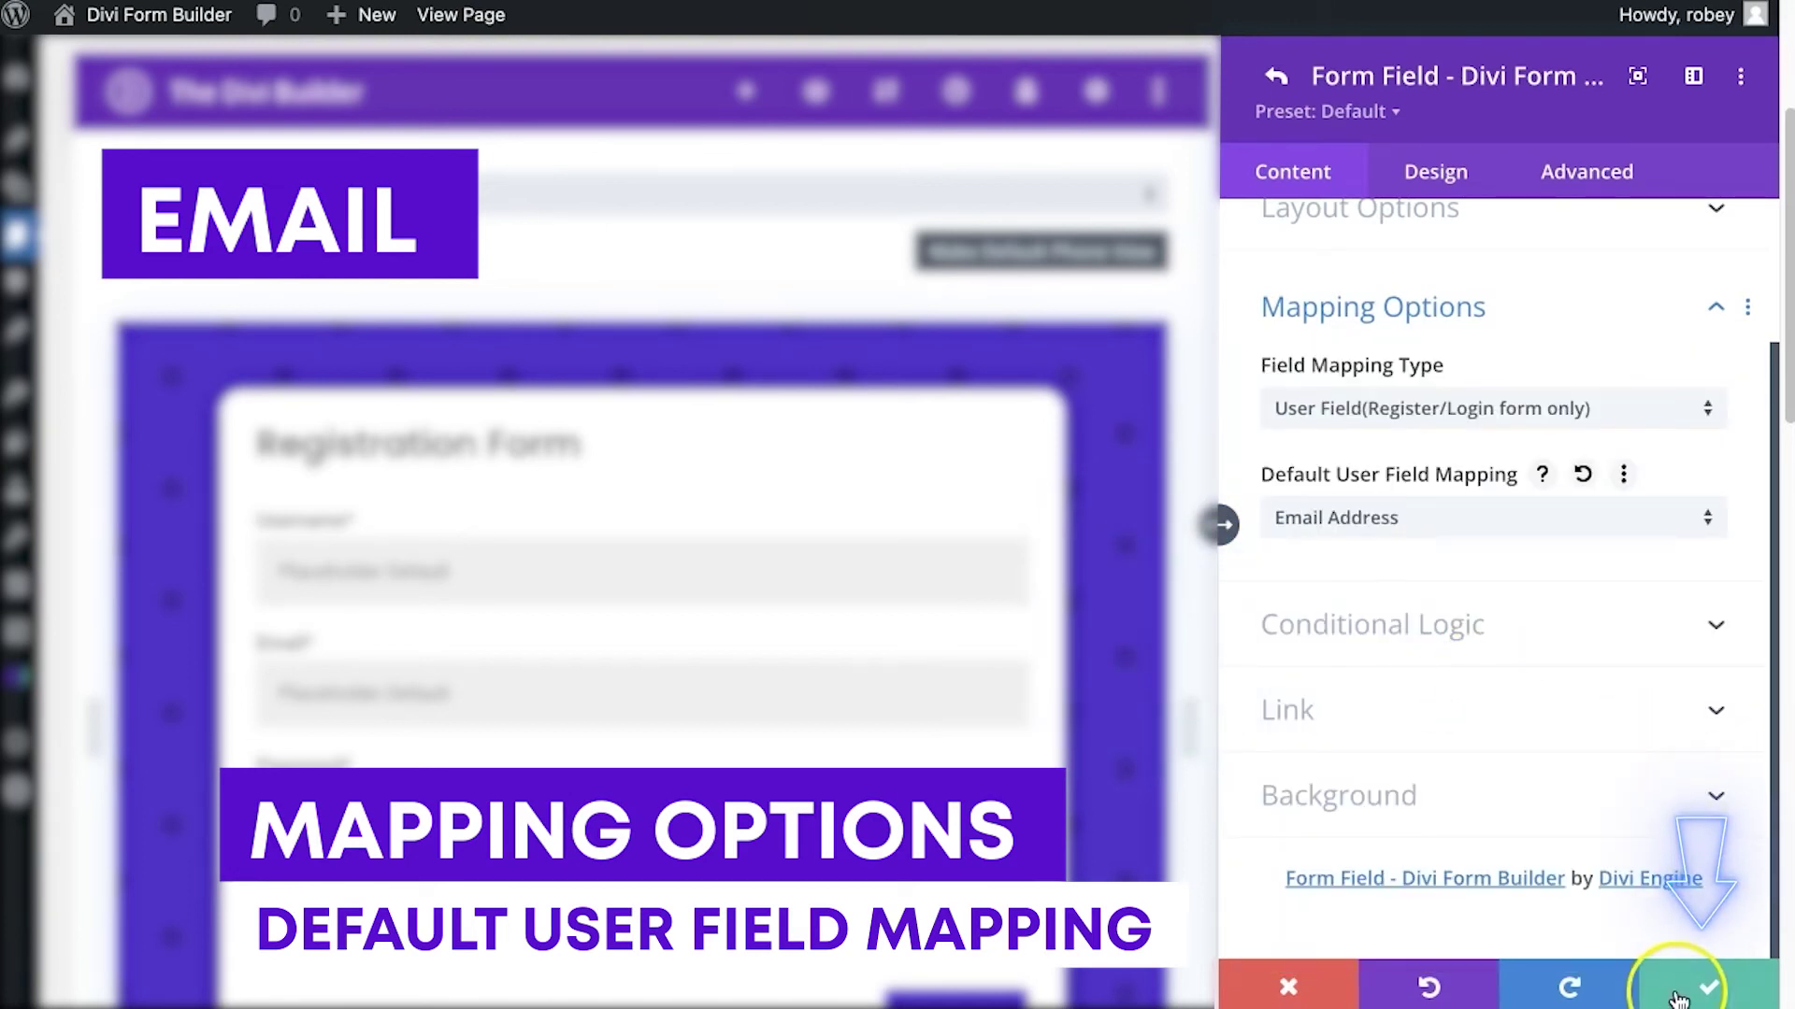
{"action": "left_click", "coordinate": [1706, 985]}
Map the Password field to the User Field Password and save it
{"action": "scroll", "coordinate": [1391, 391], "scroll_direction": "up", "scroll_amount": 10}
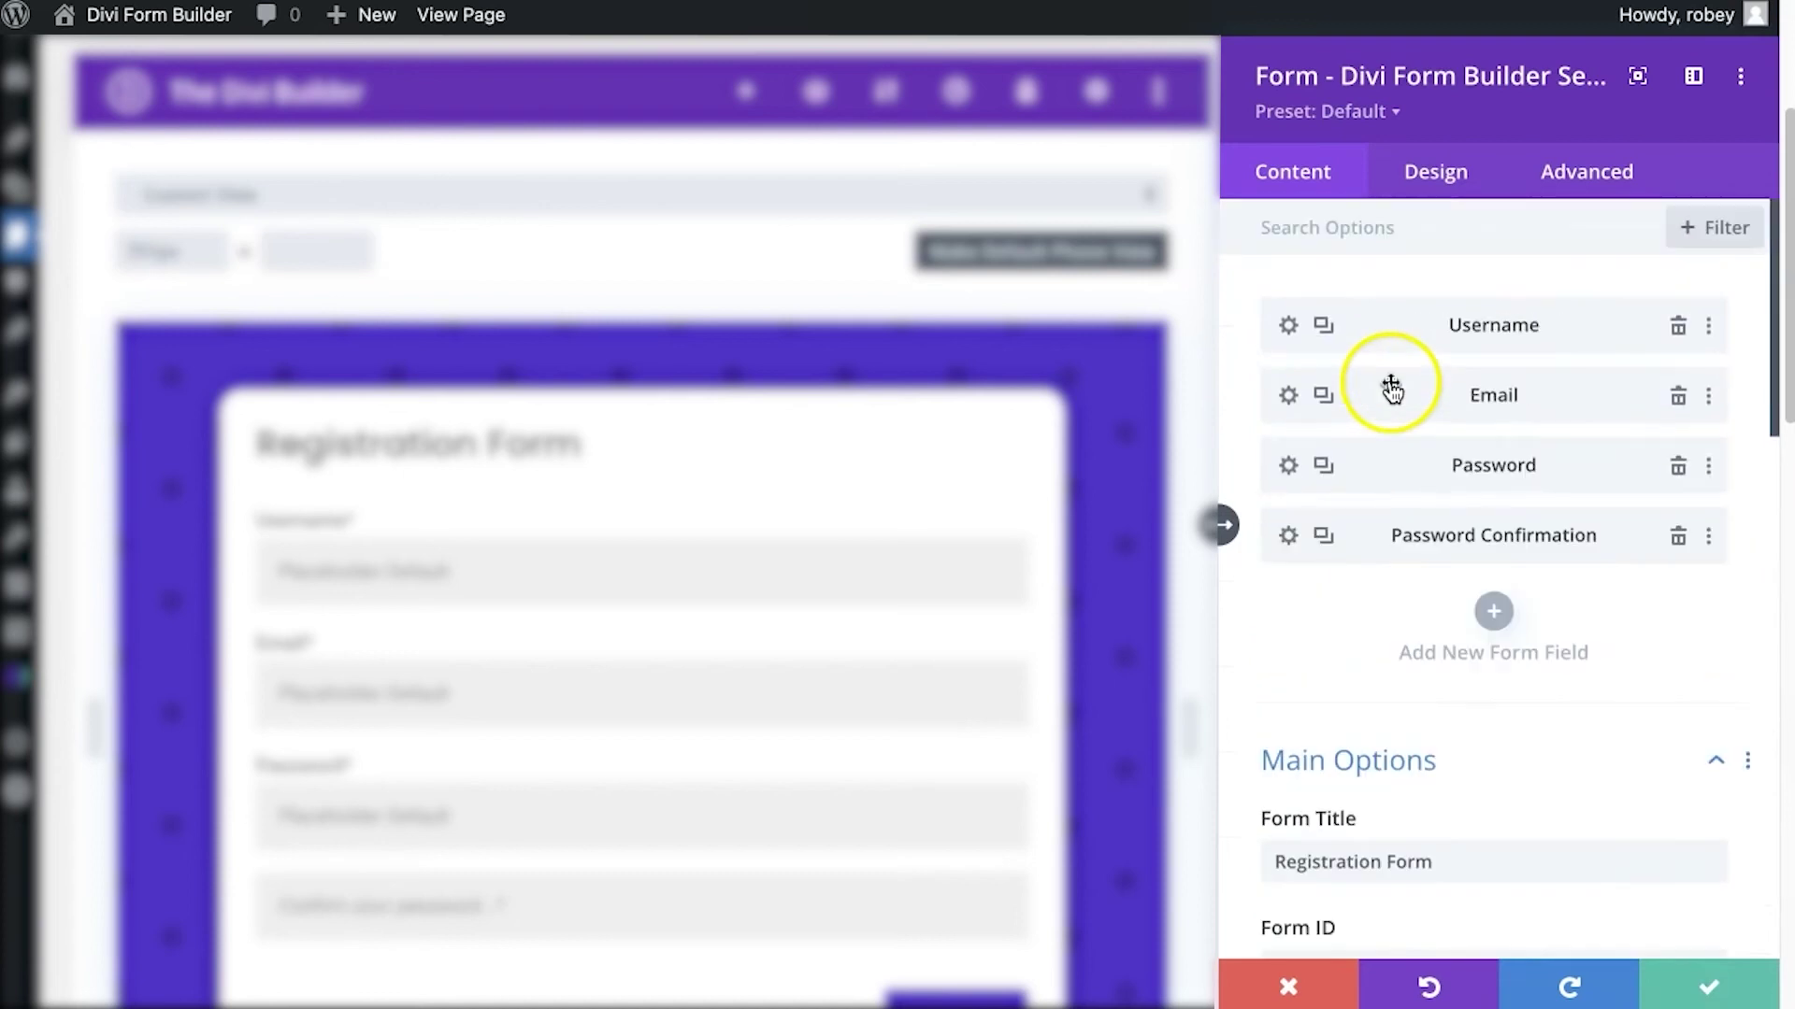
{"action": "left_click", "coordinate": [1290, 468]}
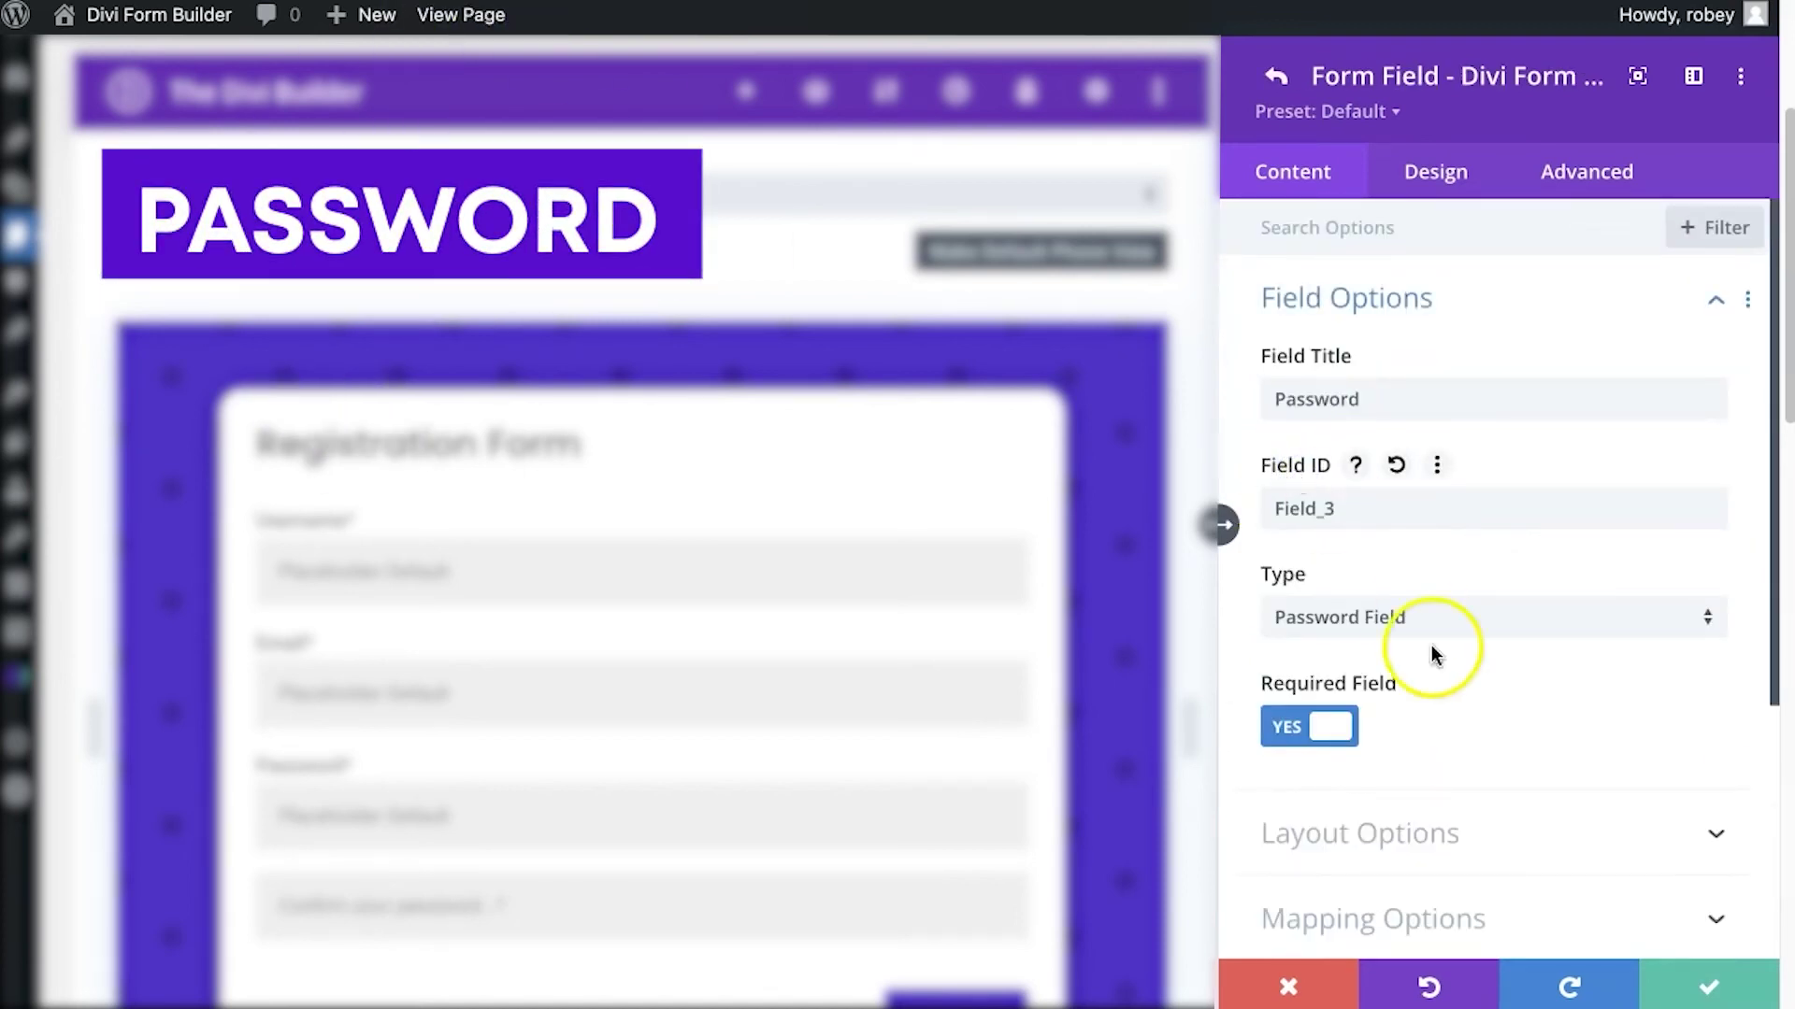
{"action": "scroll", "coordinate": [1432, 645], "scroll_direction": "down", "scroll_amount": 4}
{"action": "left_click", "coordinate": [1442, 585]}
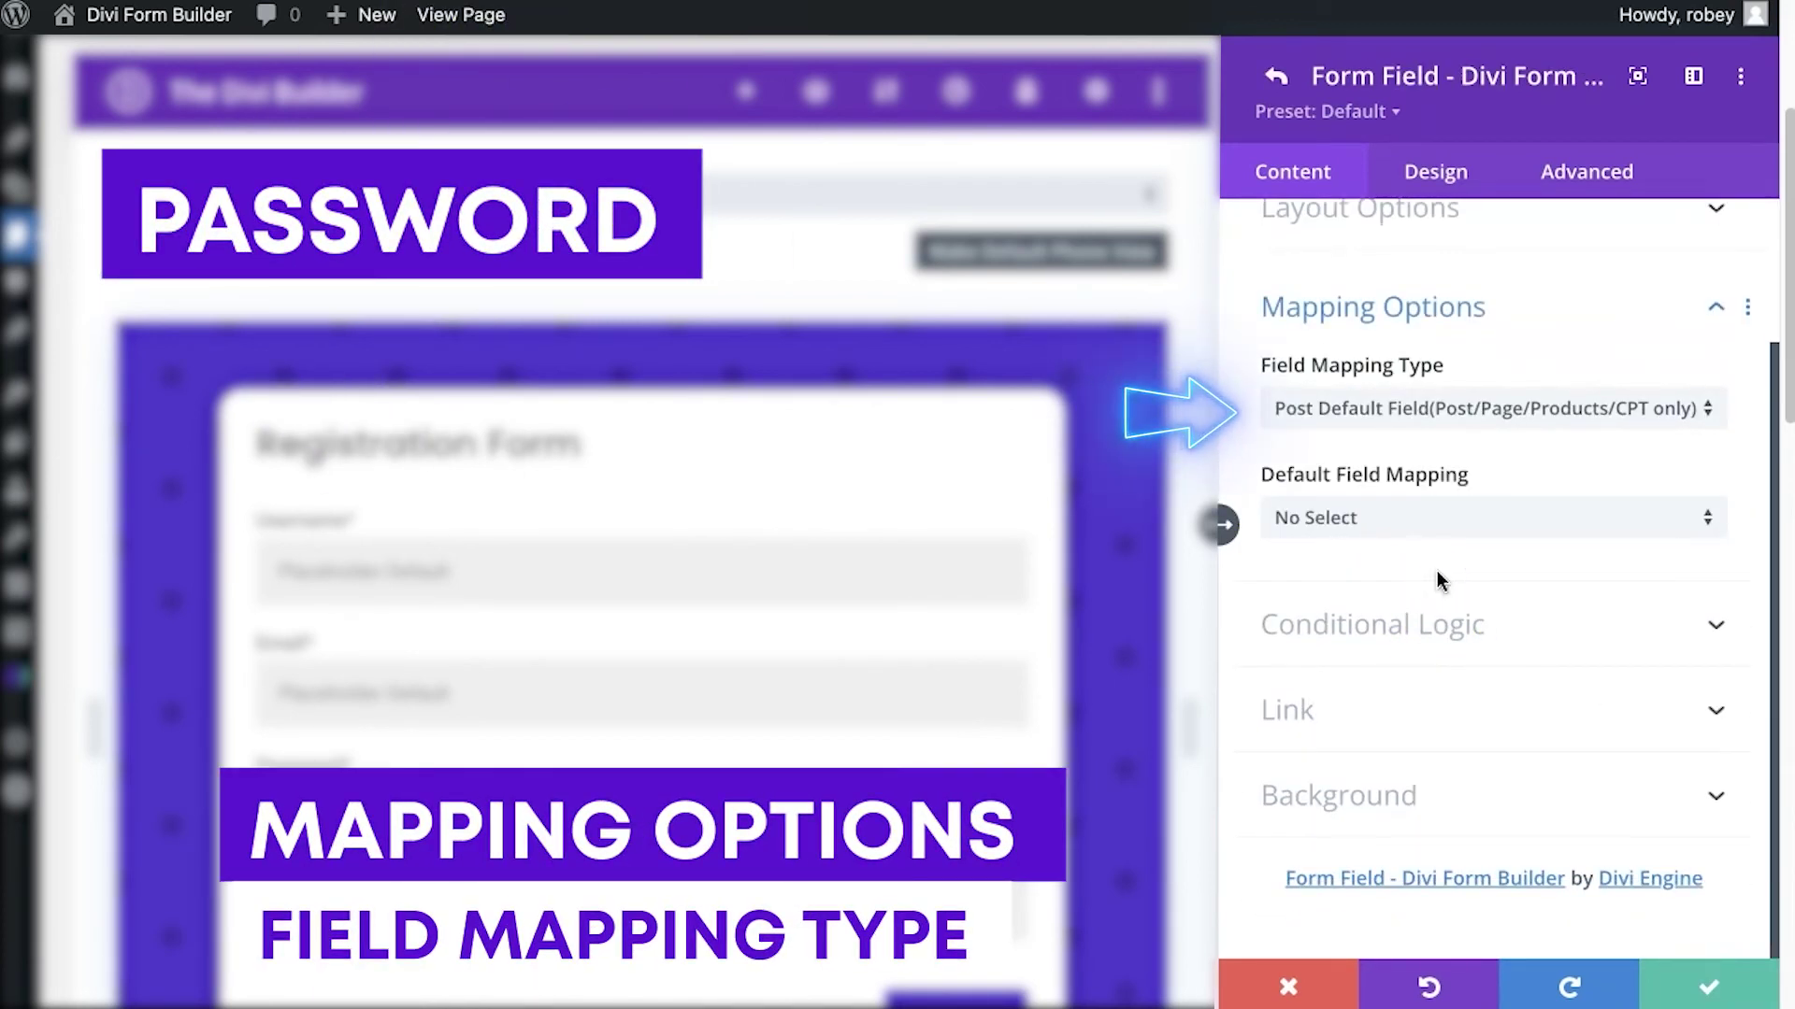
{"action": "left_click", "coordinate": [1374, 405]}
{"action": "scroll", "coordinate": [1381, 582], "scroll_direction": "down", "scroll_amount": 2}
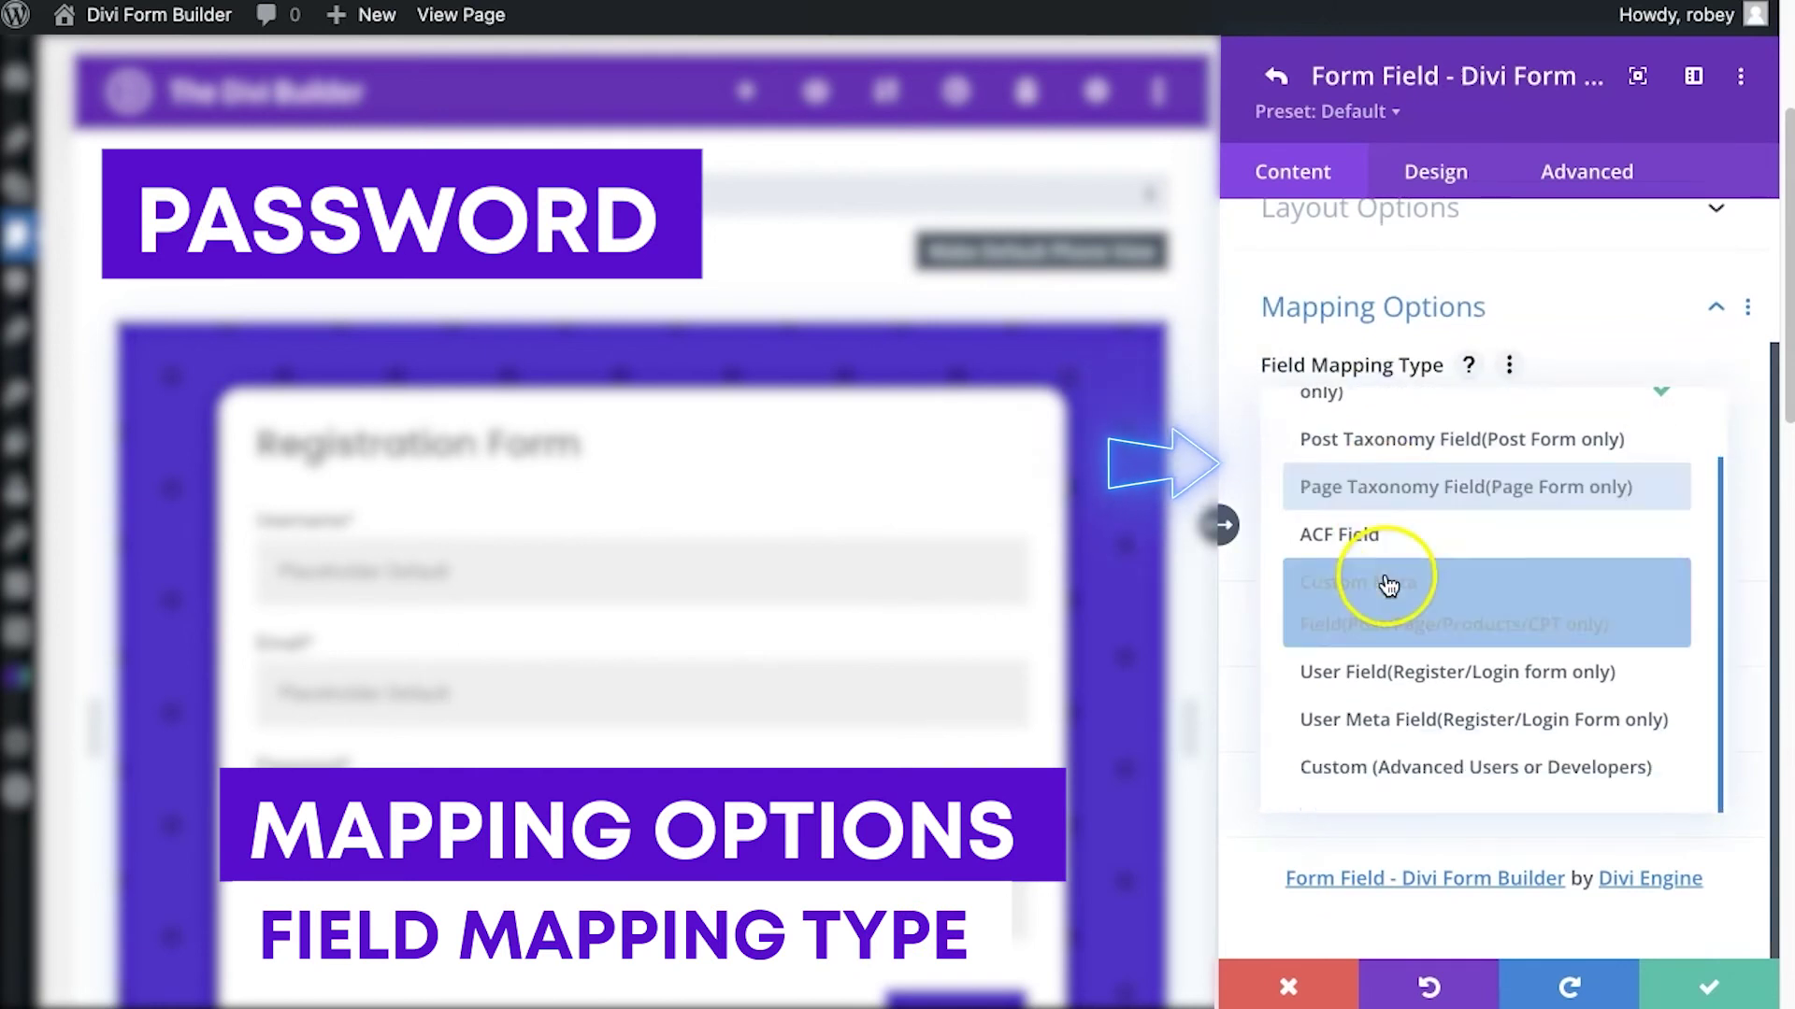
{"action": "left_click", "coordinate": [1370, 663]}
{"action": "left_click", "coordinate": [1357, 514]}
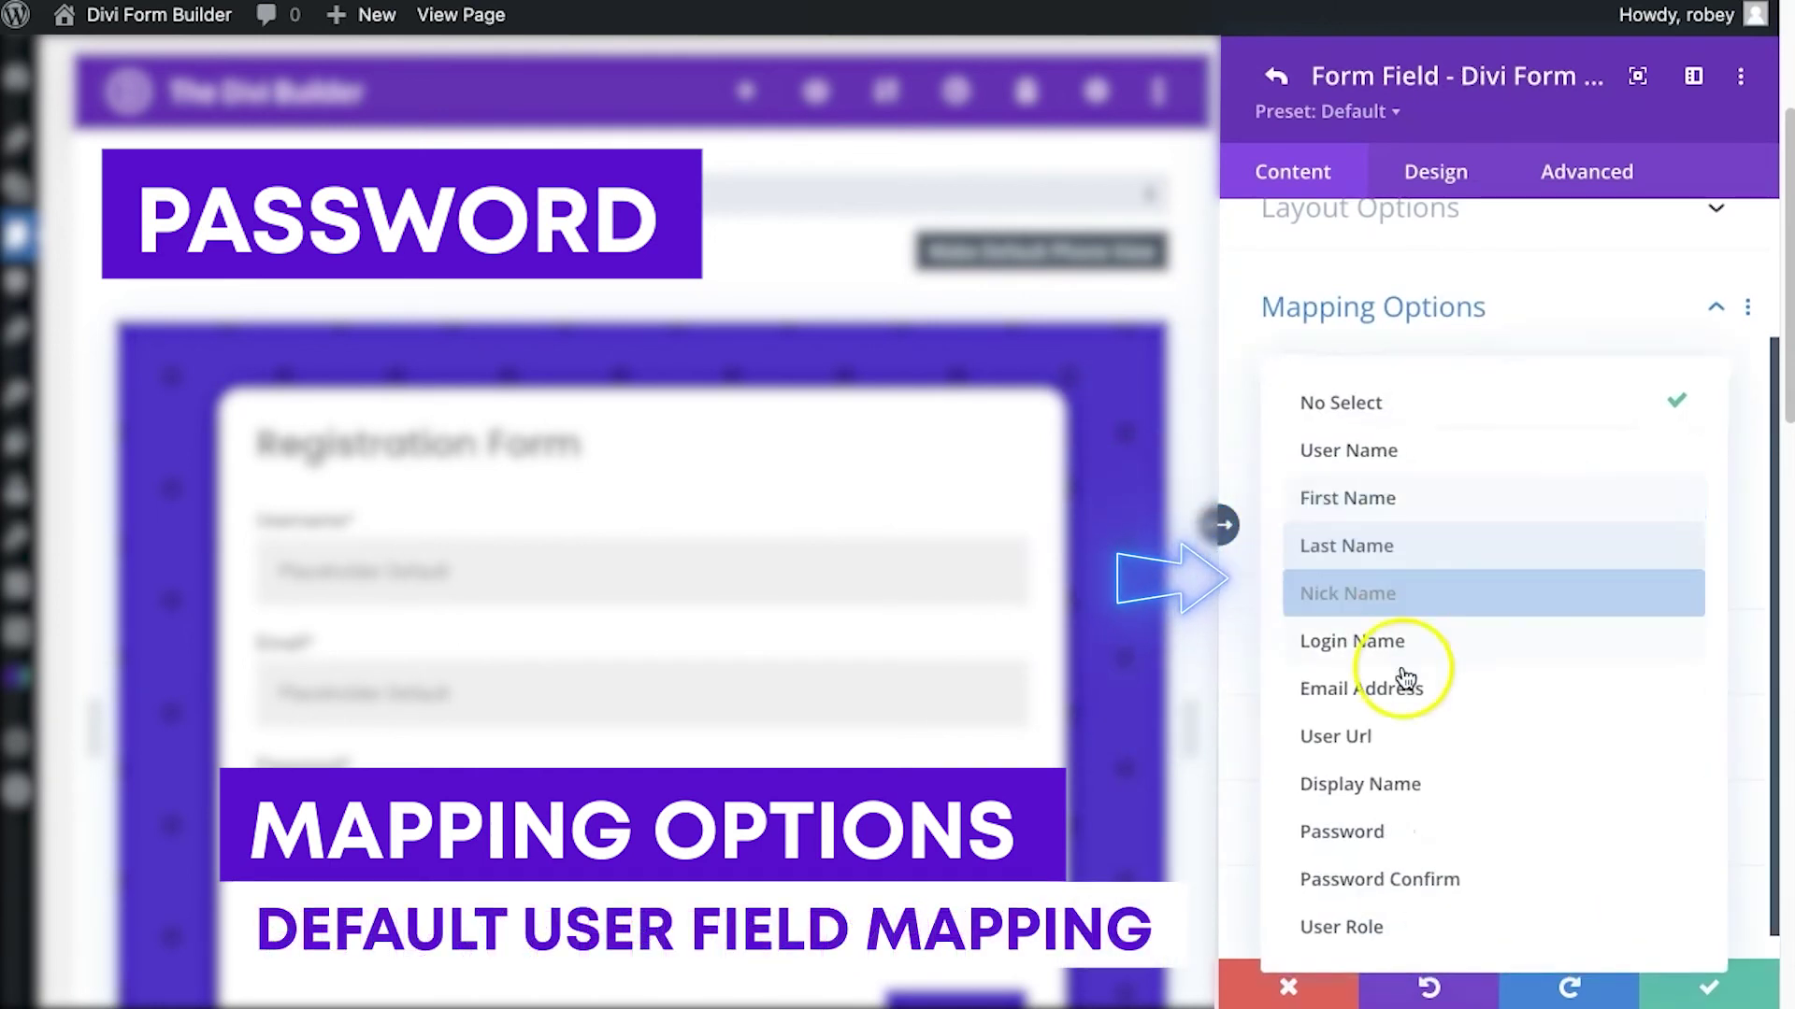
{"action": "left_click", "coordinate": [1413, 830]}
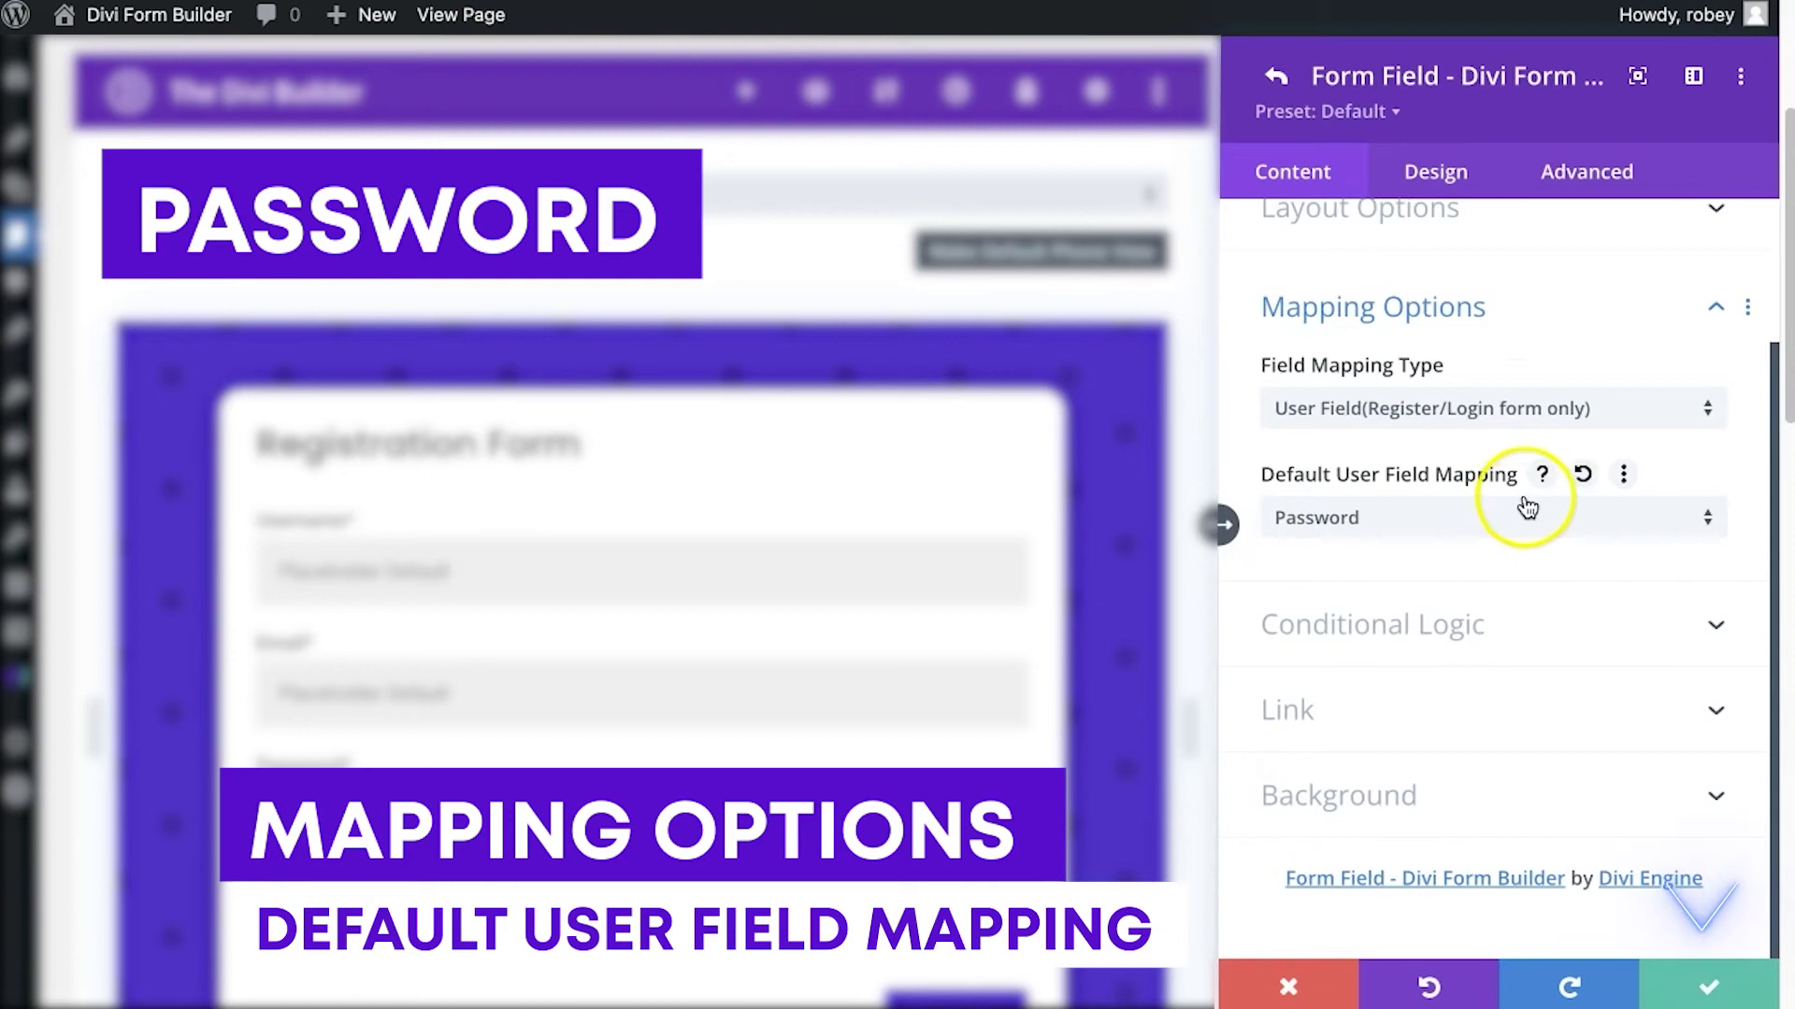
{"action": "left_click", "coordinate": [1708, 987]}
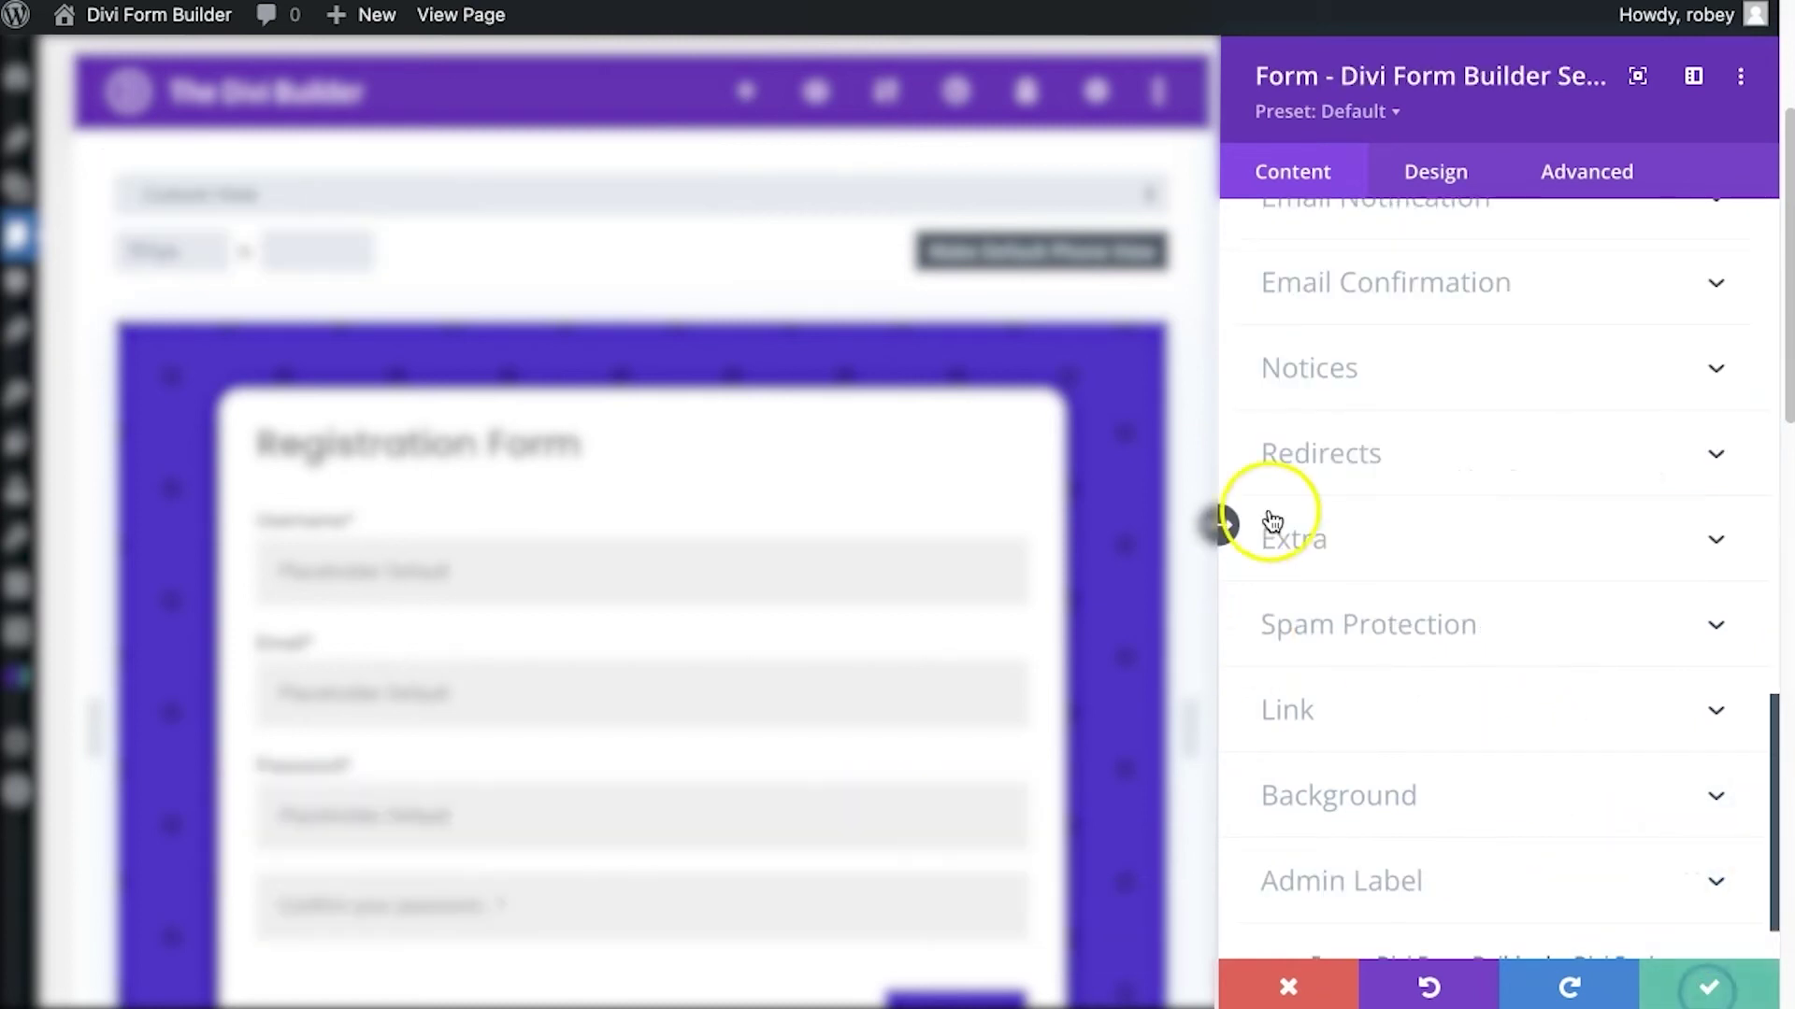
{"action": "scroll", "coordinate": [1371, 290], "scroll_direction": "up", "scroll_amount": 15}
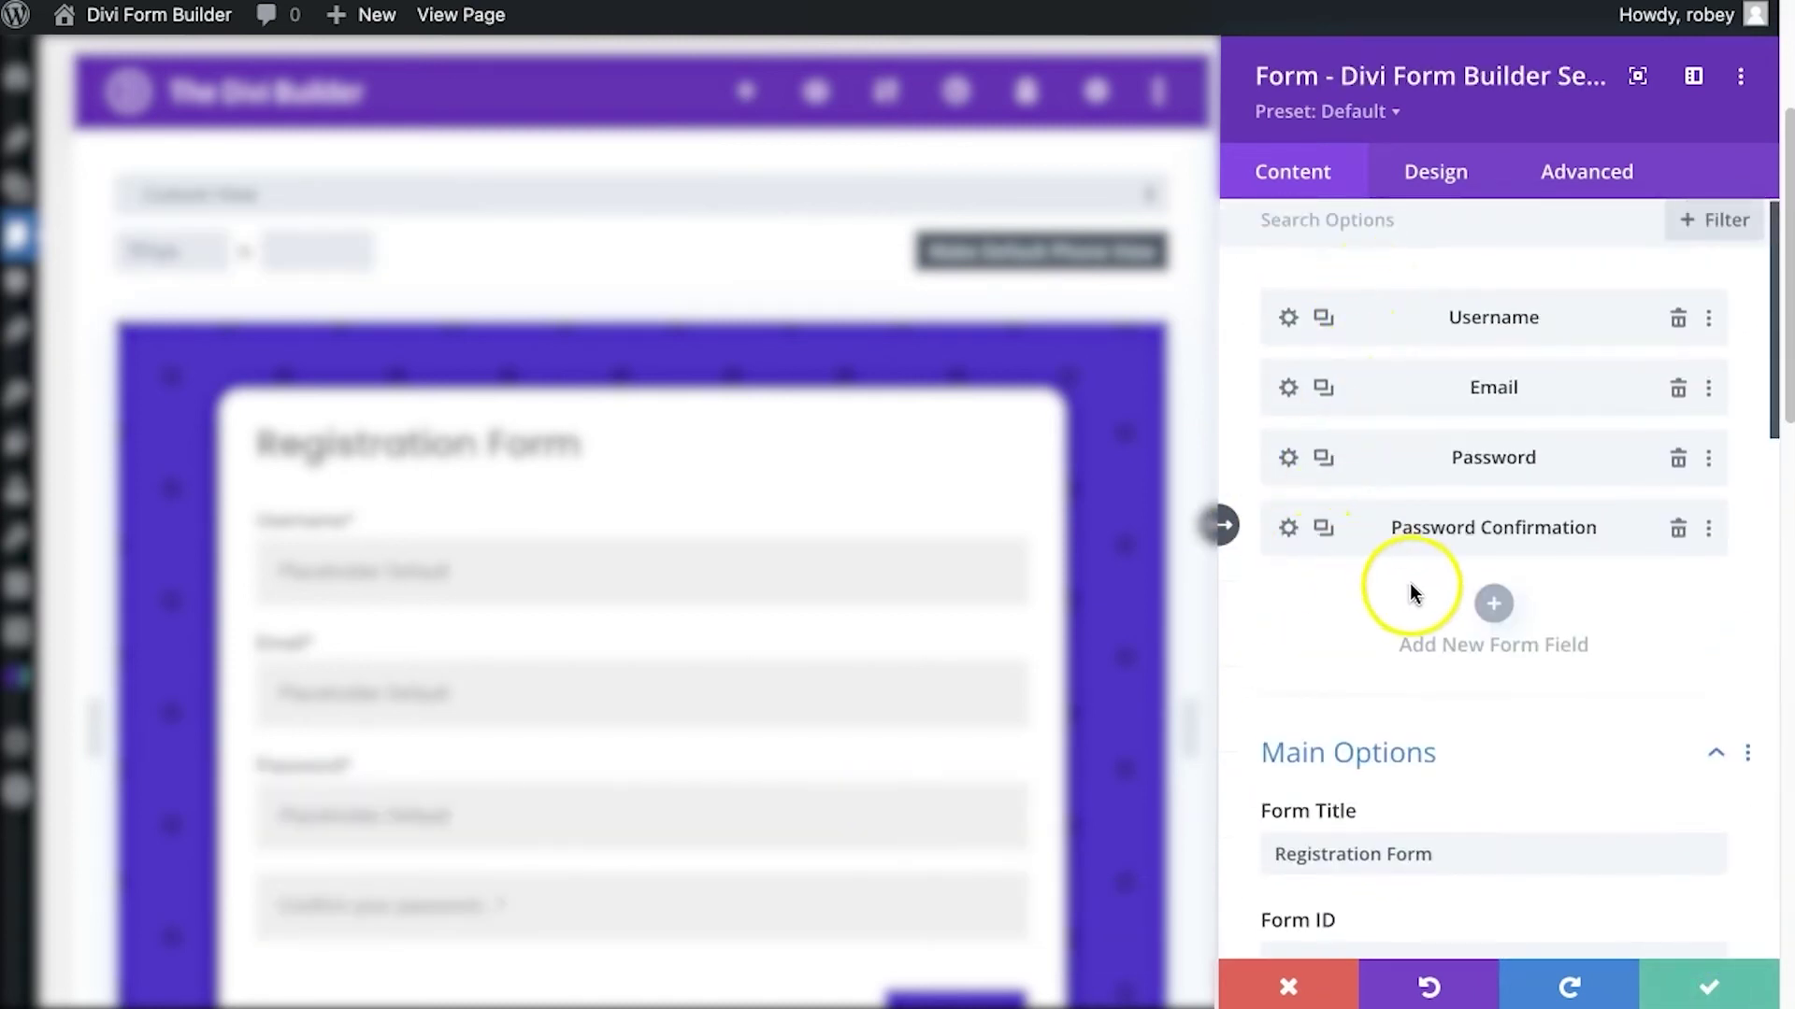
Map Password Confirmation to User Field 'Password Confirm', then save and close the form settings
{"action": "left_click", "coordinate": [1288, 528]}
{"action": "scroll", "coordinate": [1448, 652], "scroll_direction": "down", "scroll_amount": 4}
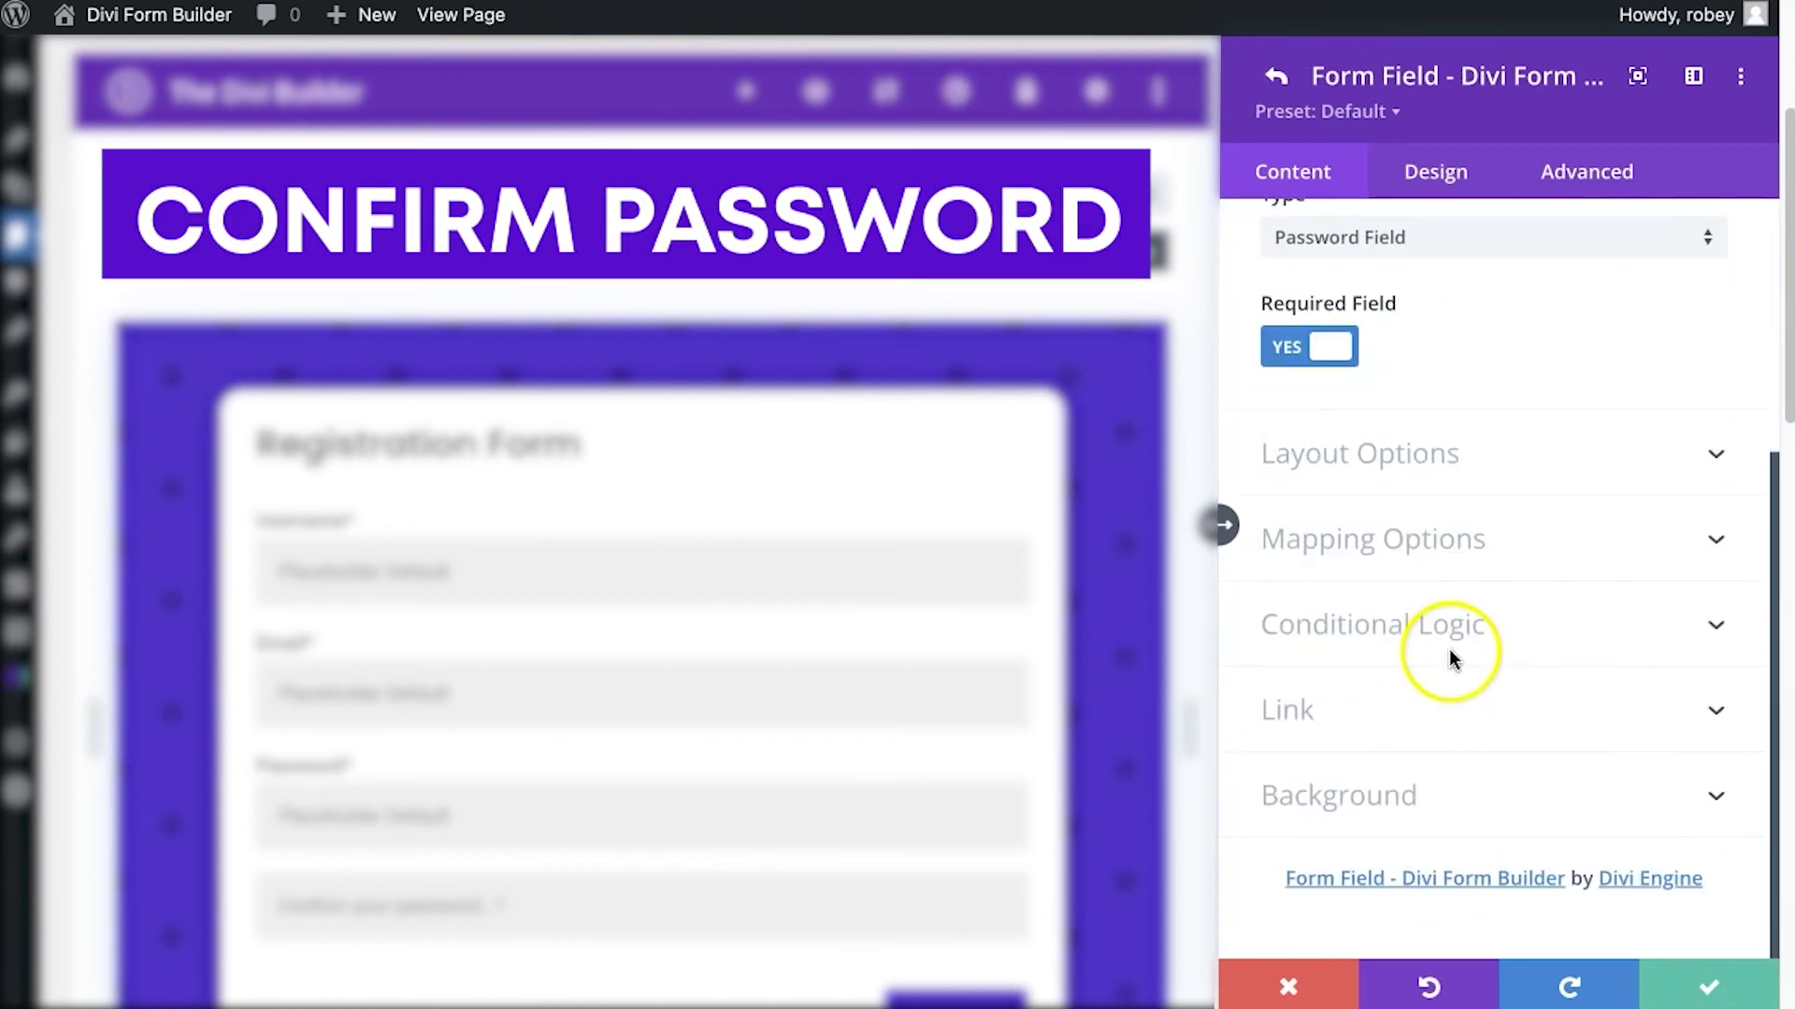
{"action": "left_click", "coordinate": [1400, 551]}
{"action": "left_click", "coordinate": [1400, 404]}
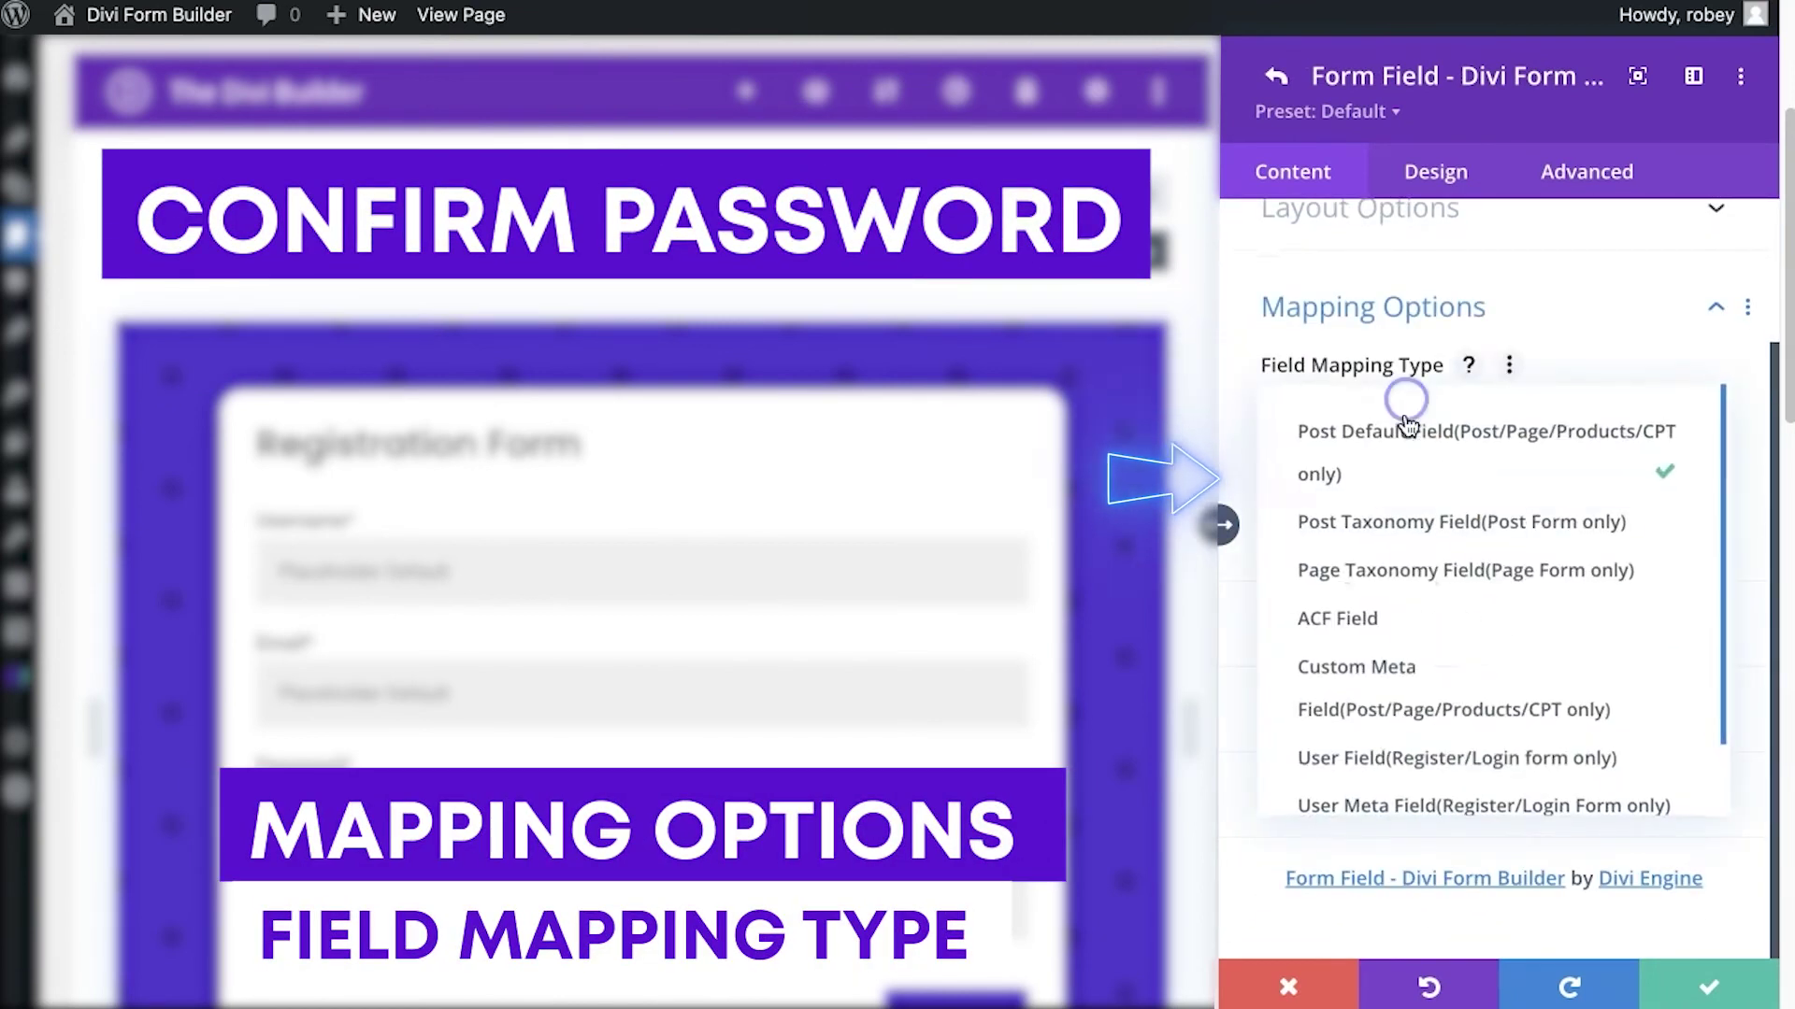
{"action": "left_click", "coordinate": [1467, 754]}
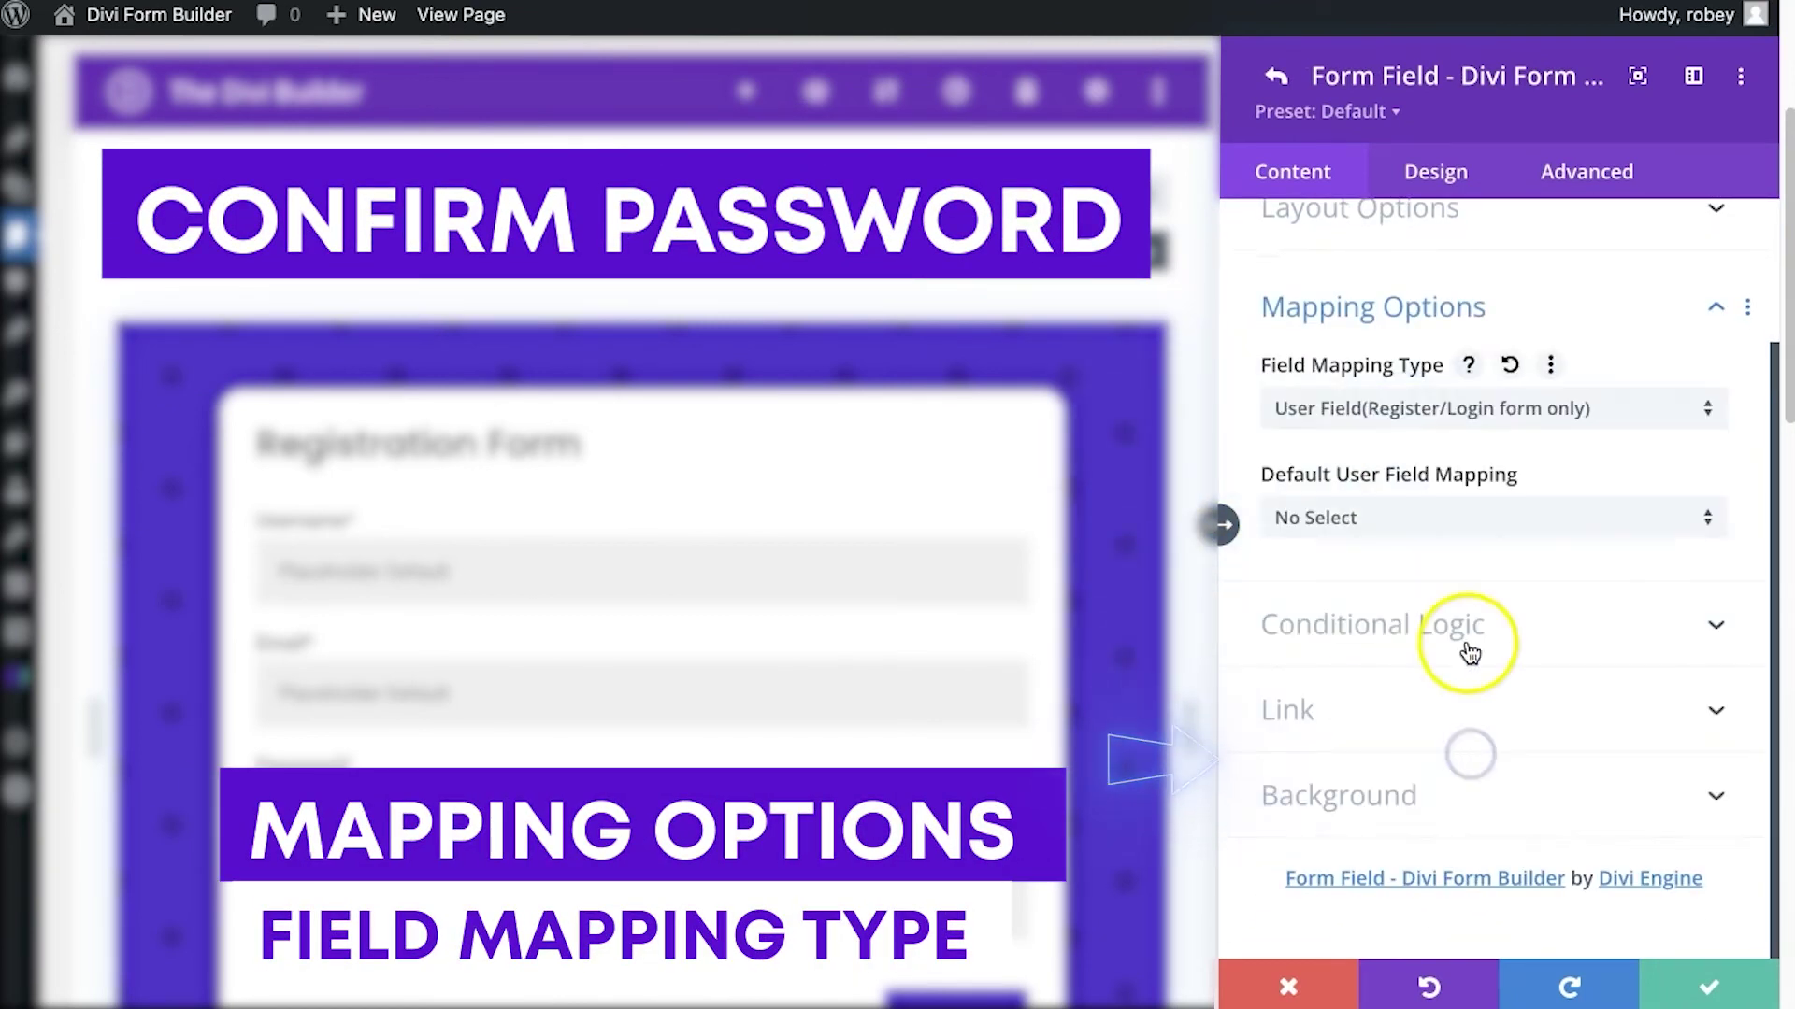
{"action": "left_click", "coordinate": [1466, 518]}
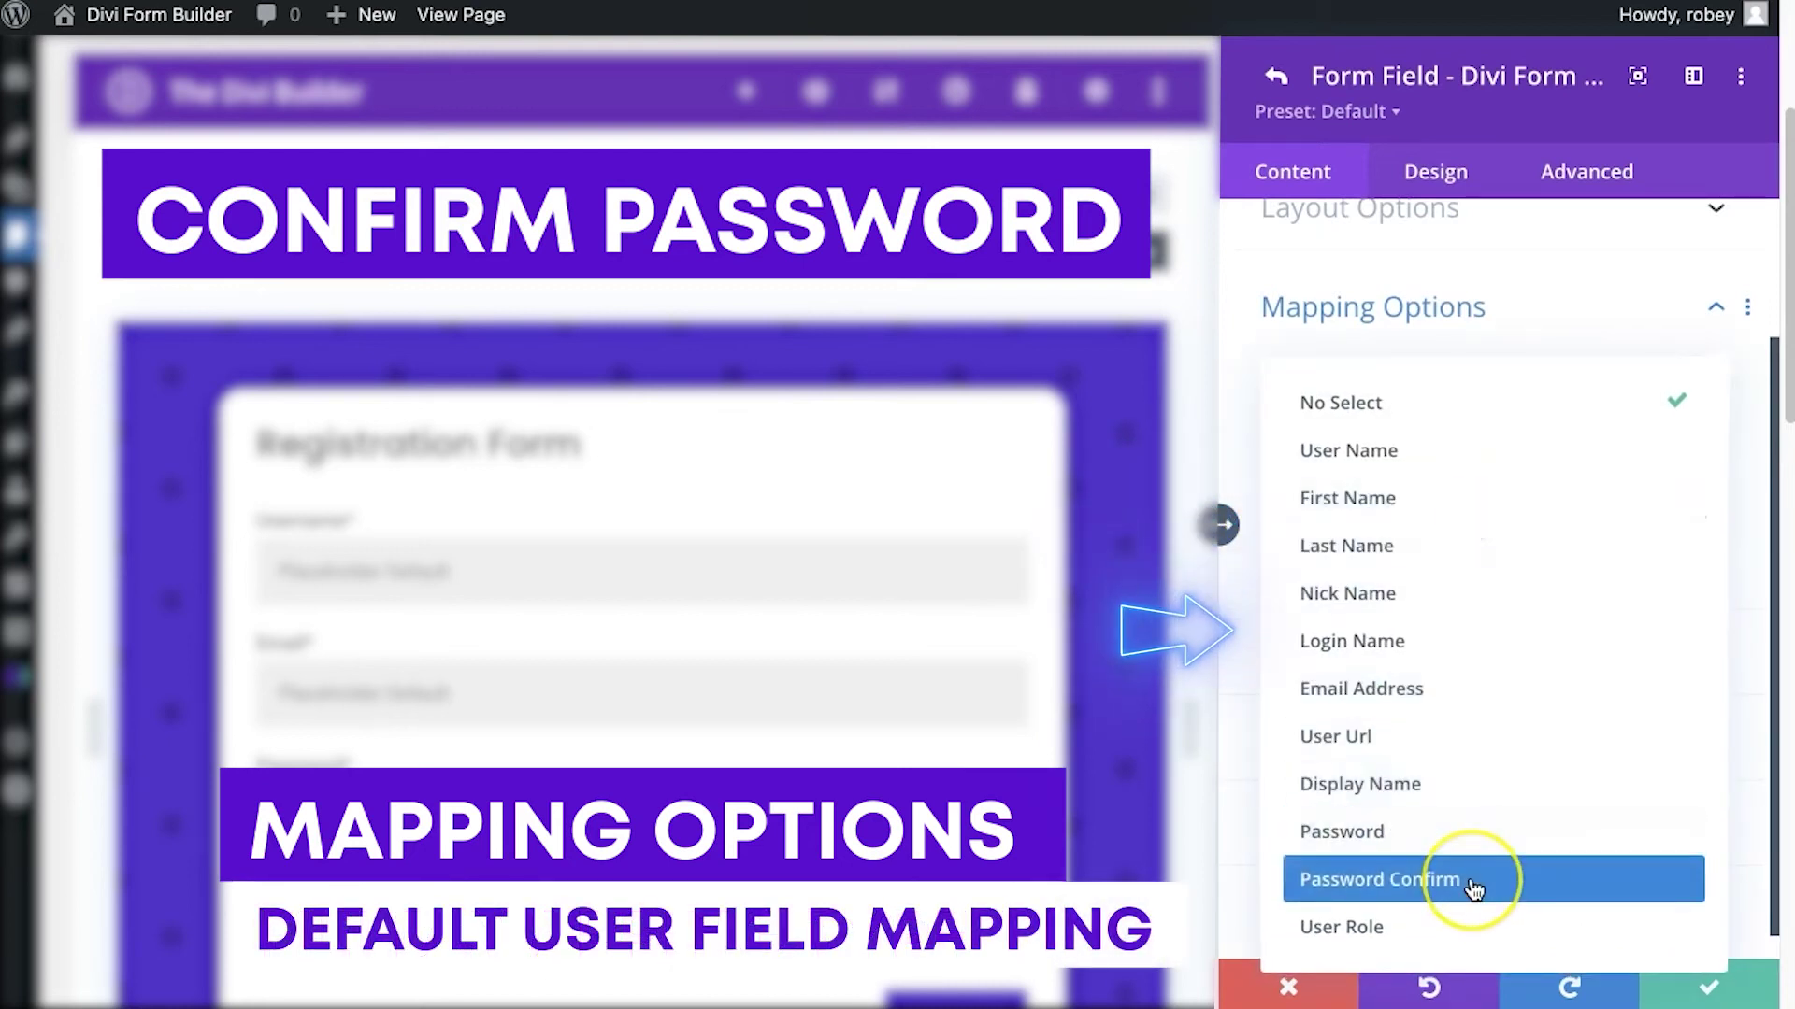
{"action": "left_click", "coordinate": [1474, 889]}
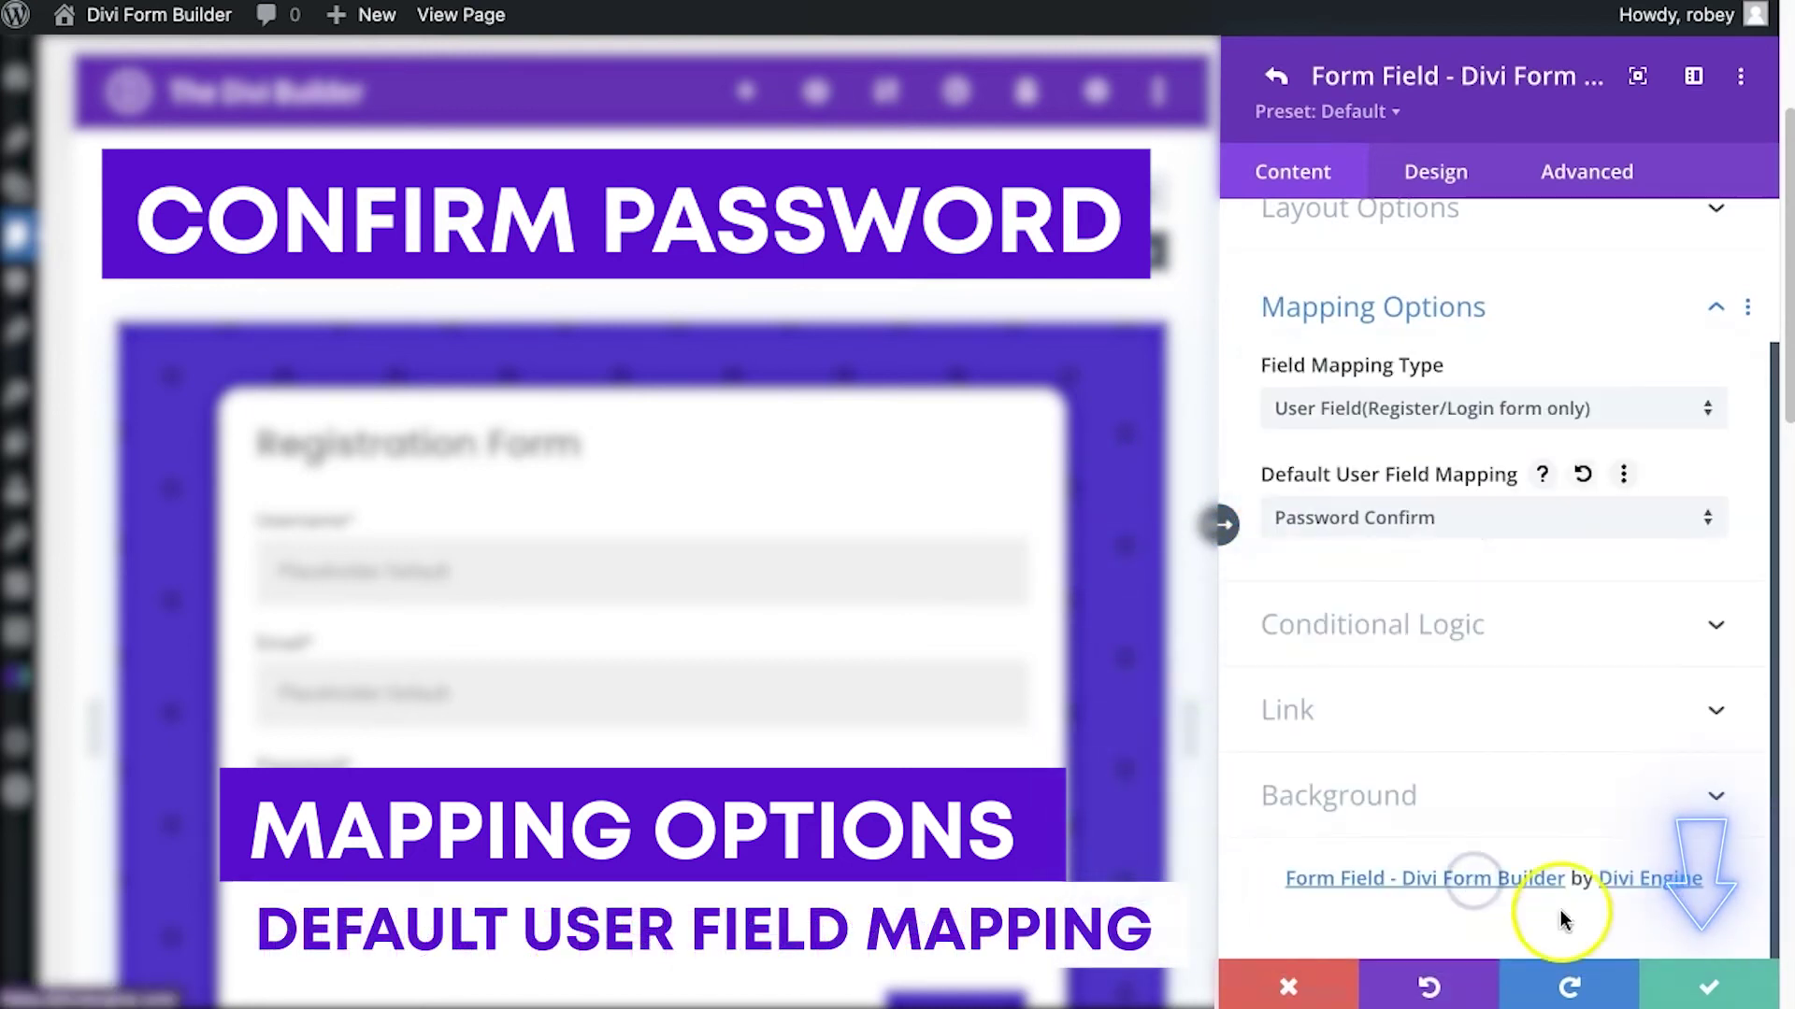
{"action": "left_click", "coordinate": [1689, 989]}
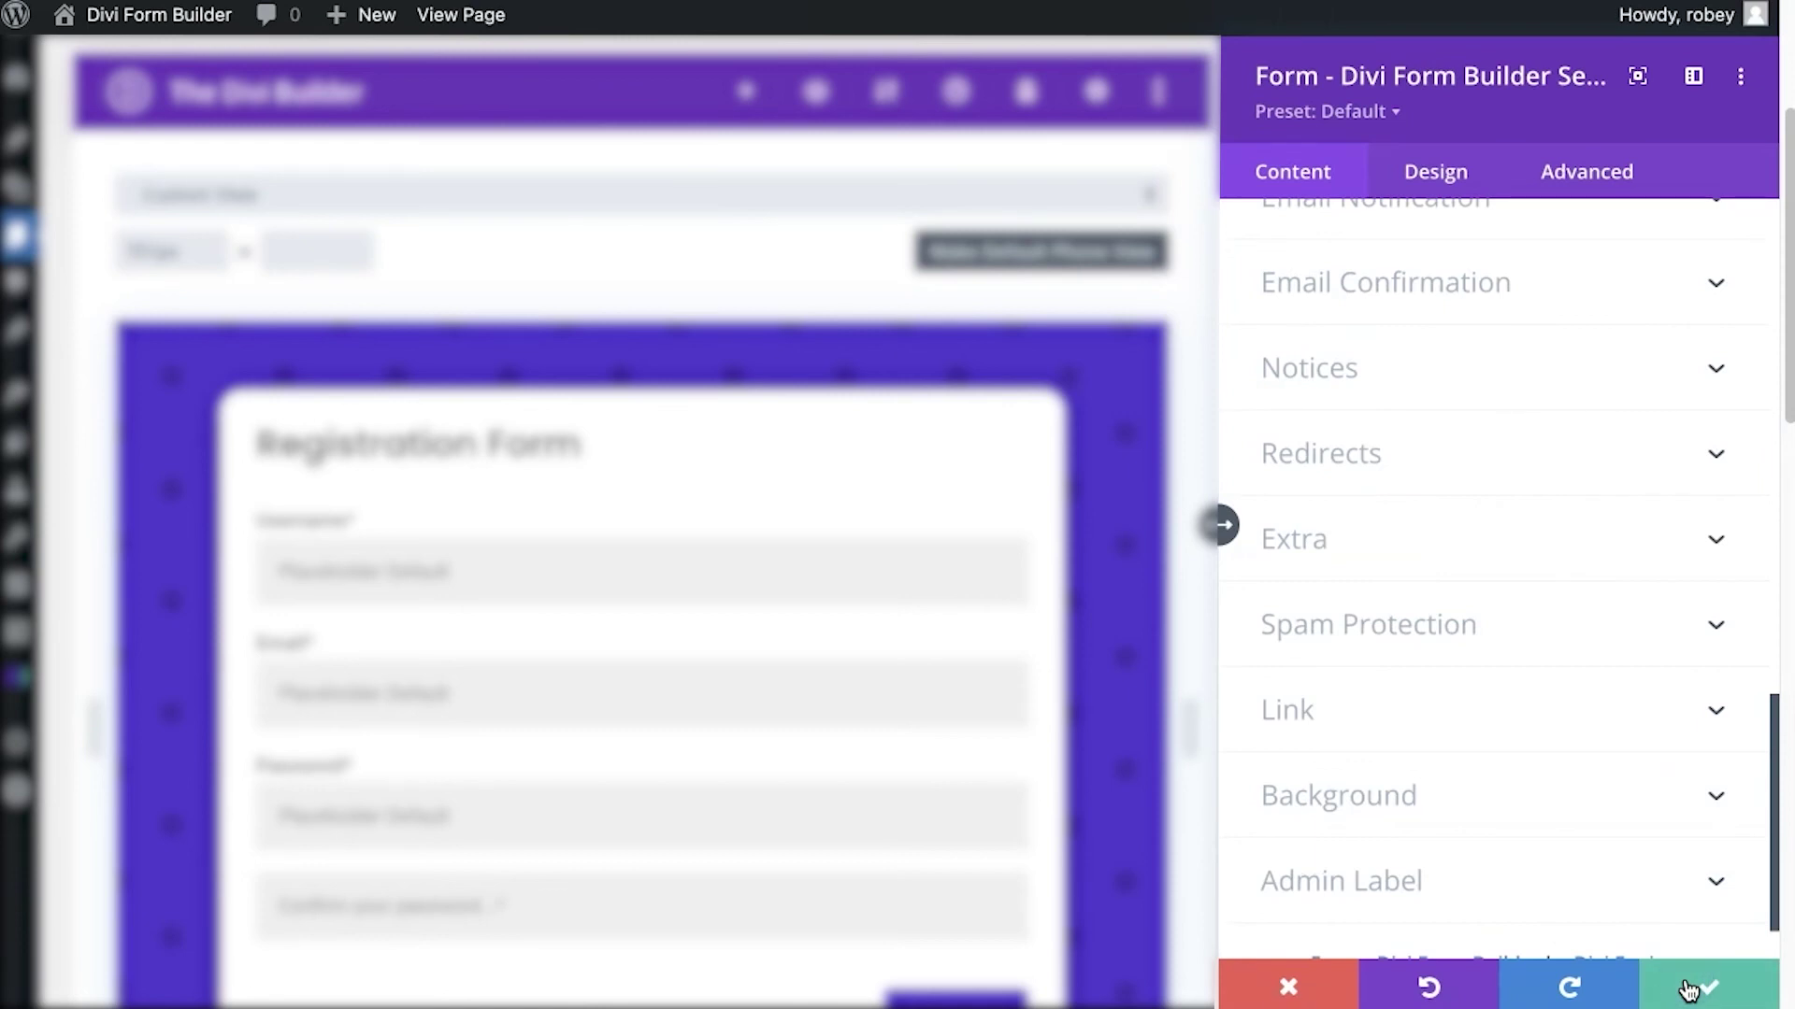
{"action": "left_click", "coordinate": [1688, 990]}
{"action": "left_click", "coordinate": [932, 612]}
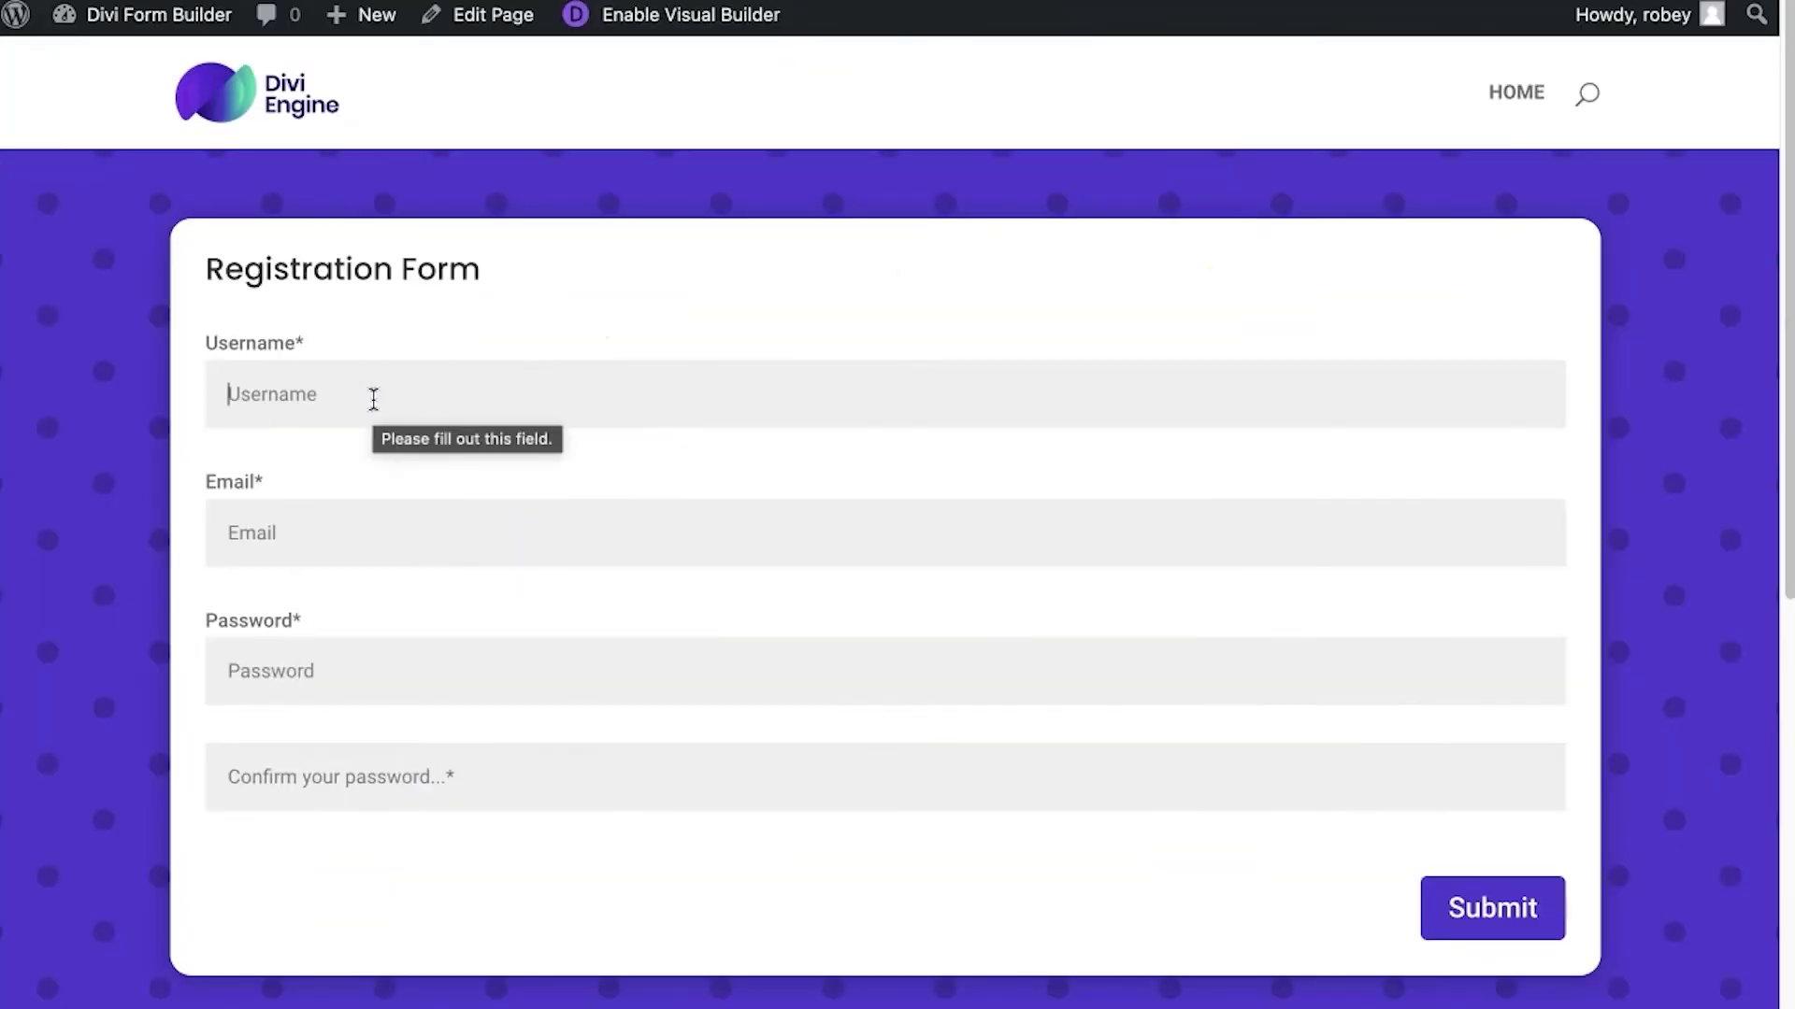
Fill the live form with username 'Test', an email and passwords, submit, and dismiss the save-password prompt
{"action": "type", "text": "Test"}
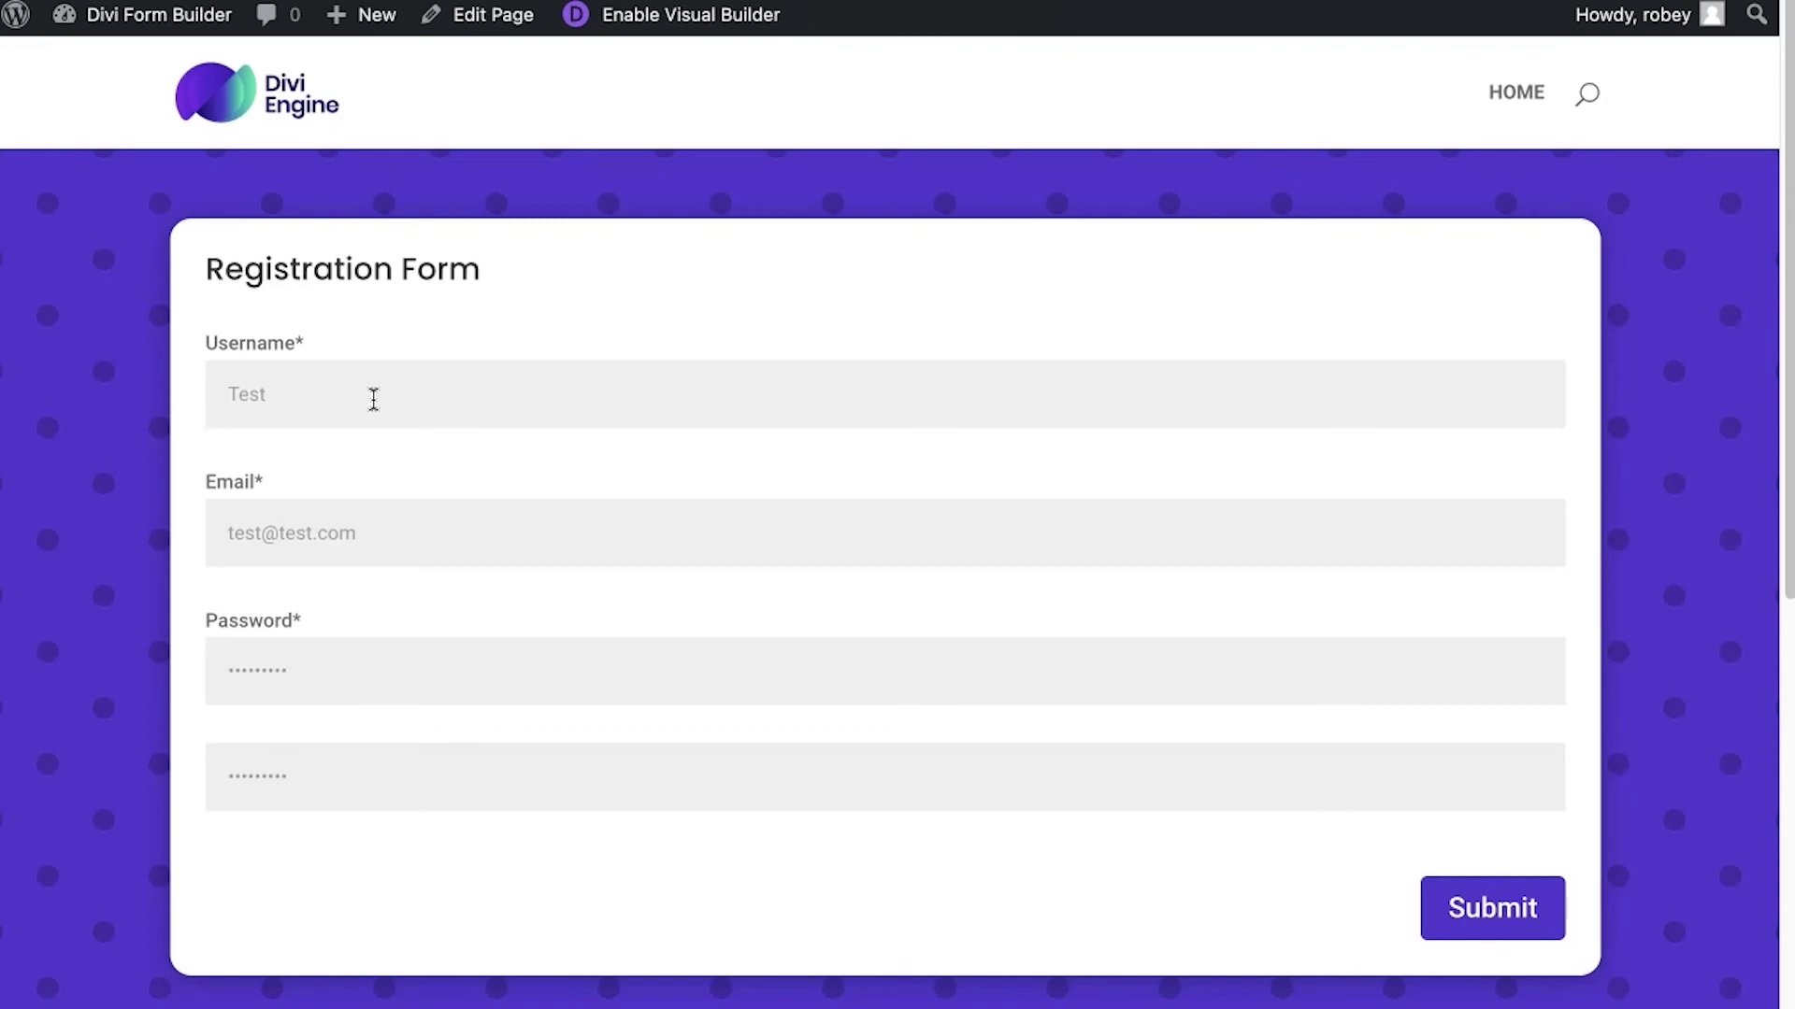
{"action": "left_click", "coordinate": [1493, 942]}
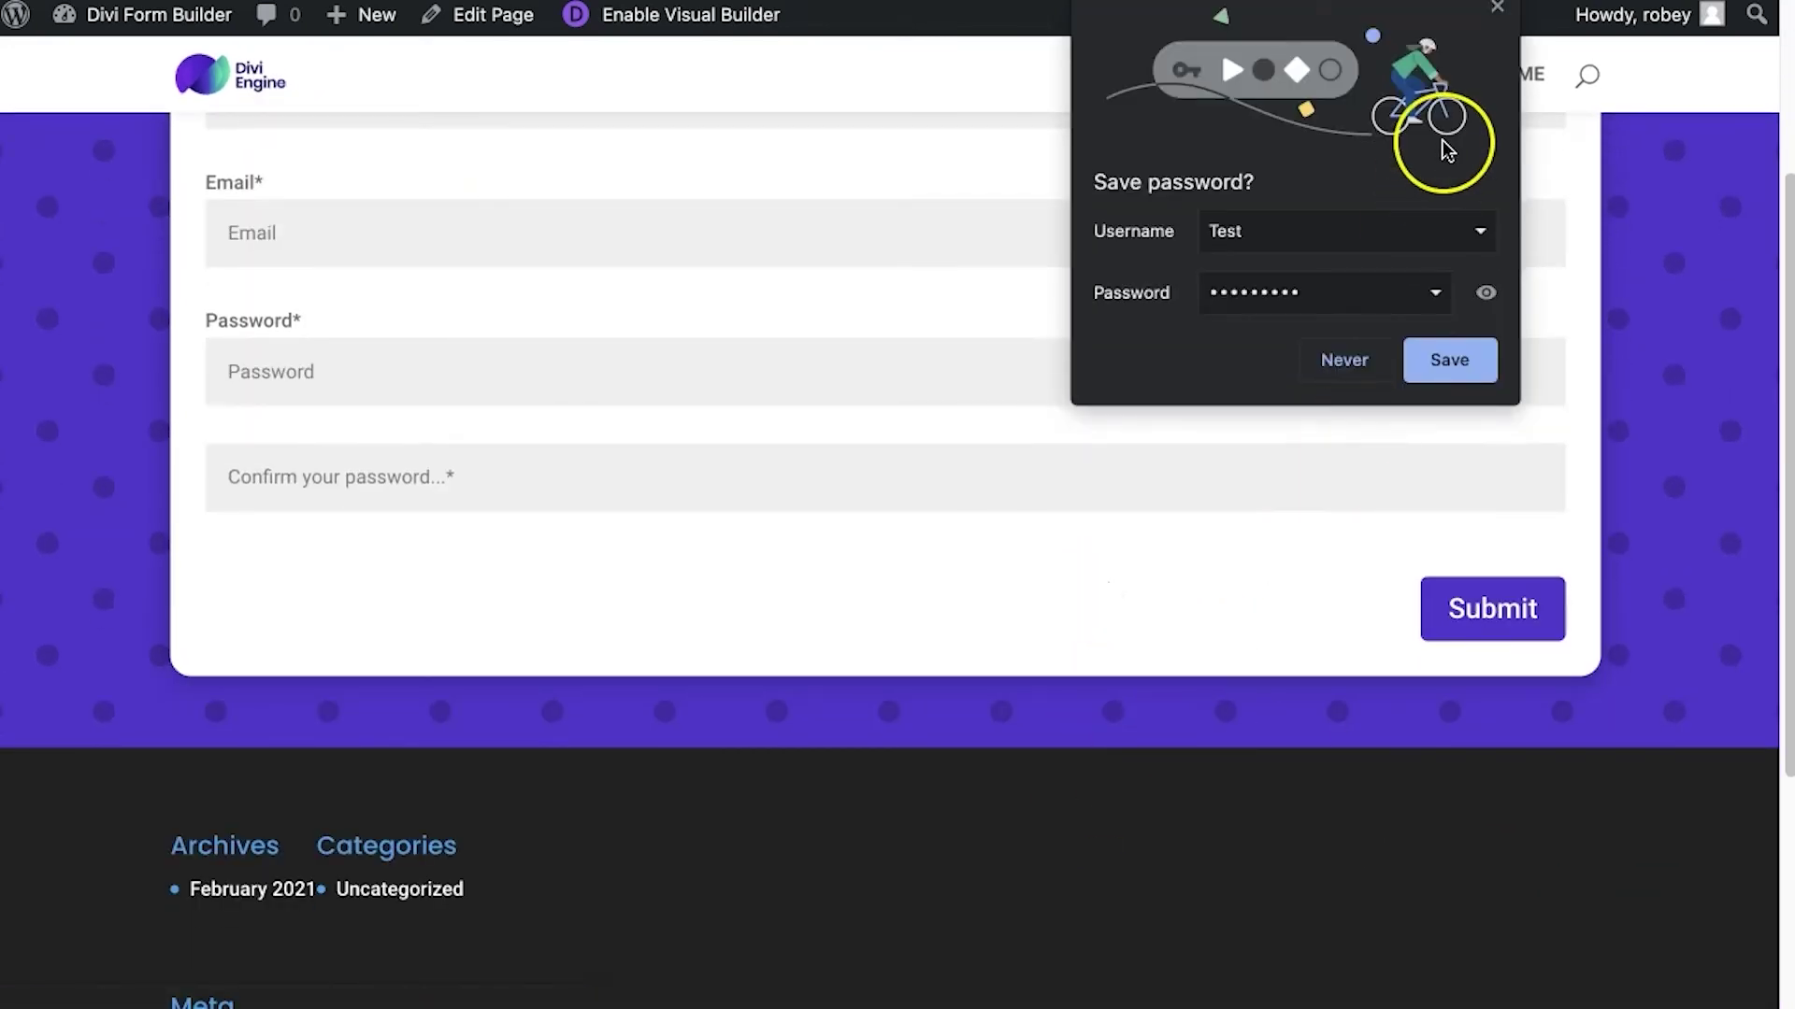
{"action": "left_click", "coordinate": [1496, 14]}
{"action": "scroll", "coordinate": [845, 481], "scroll_direction": "up", "scroll_amount": 3}
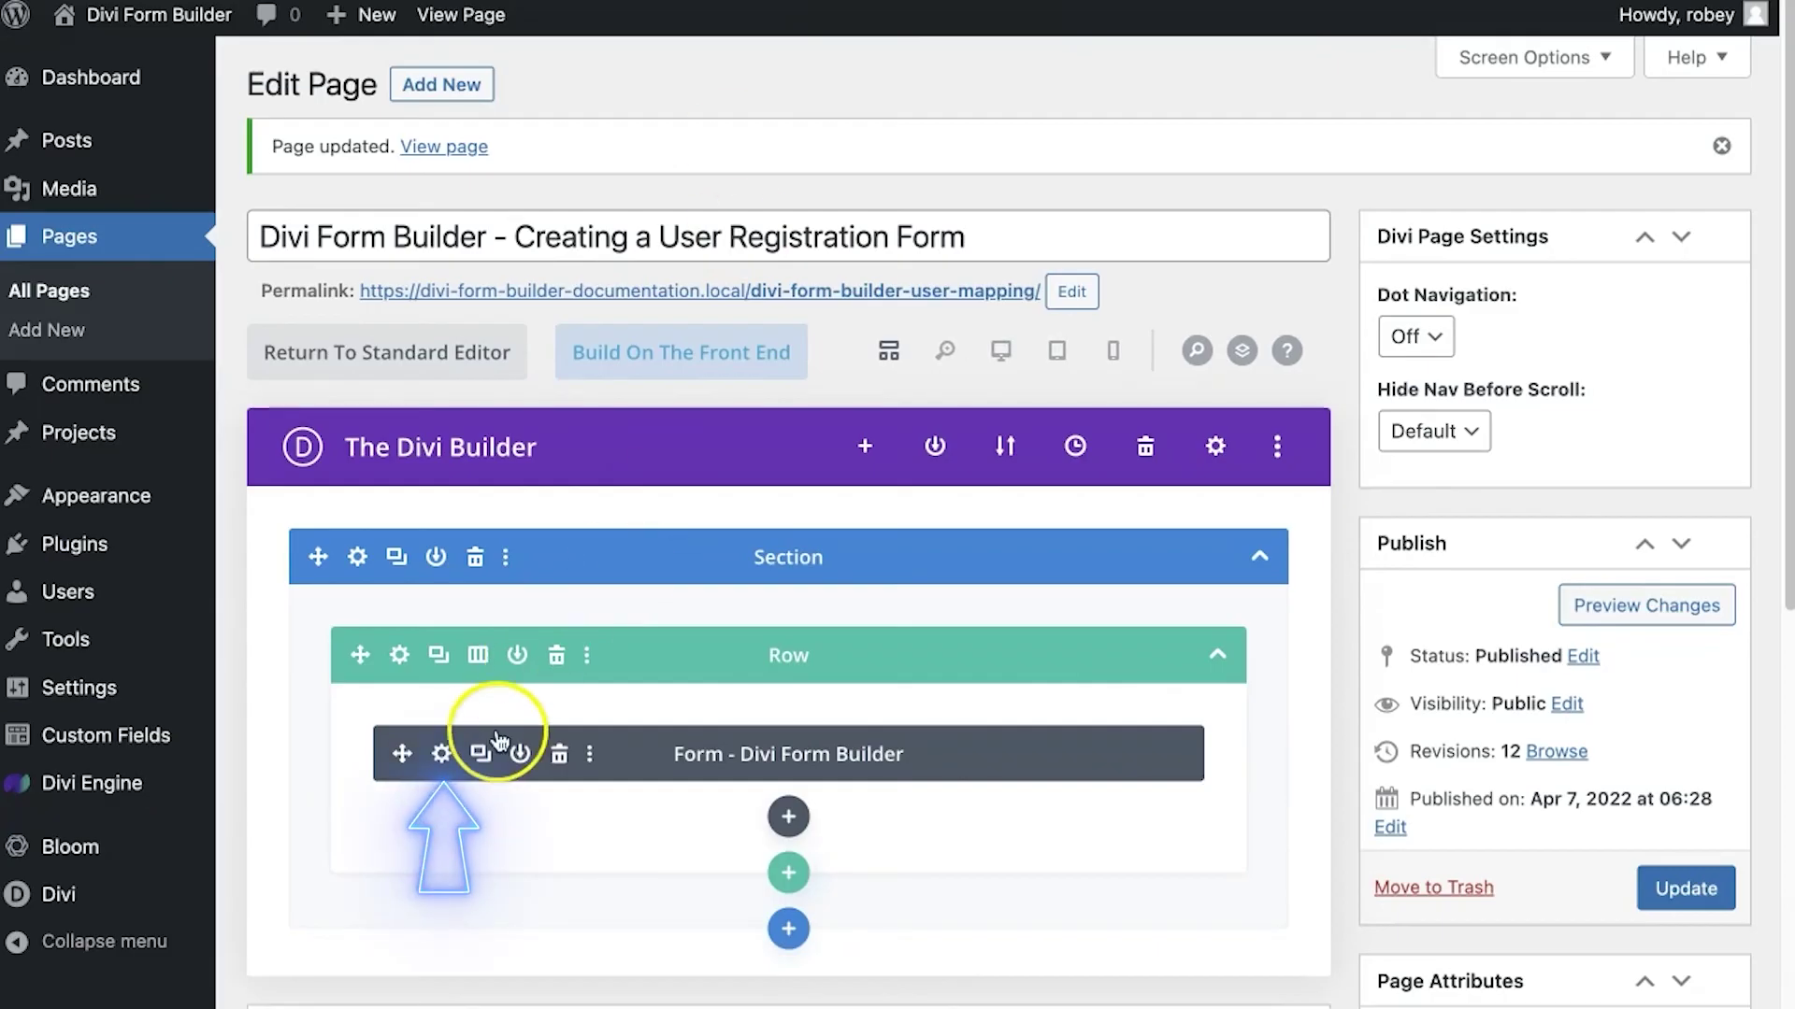
Set the Form module's Notices success message to 'Thank you for registering.' and save the settings
{"action": "left_click", "coordinate": [445, 748]}
{"action": "scroll", "coordinate": [1474, 782], "scroll_direction": "down", "scroll_amount": 7}
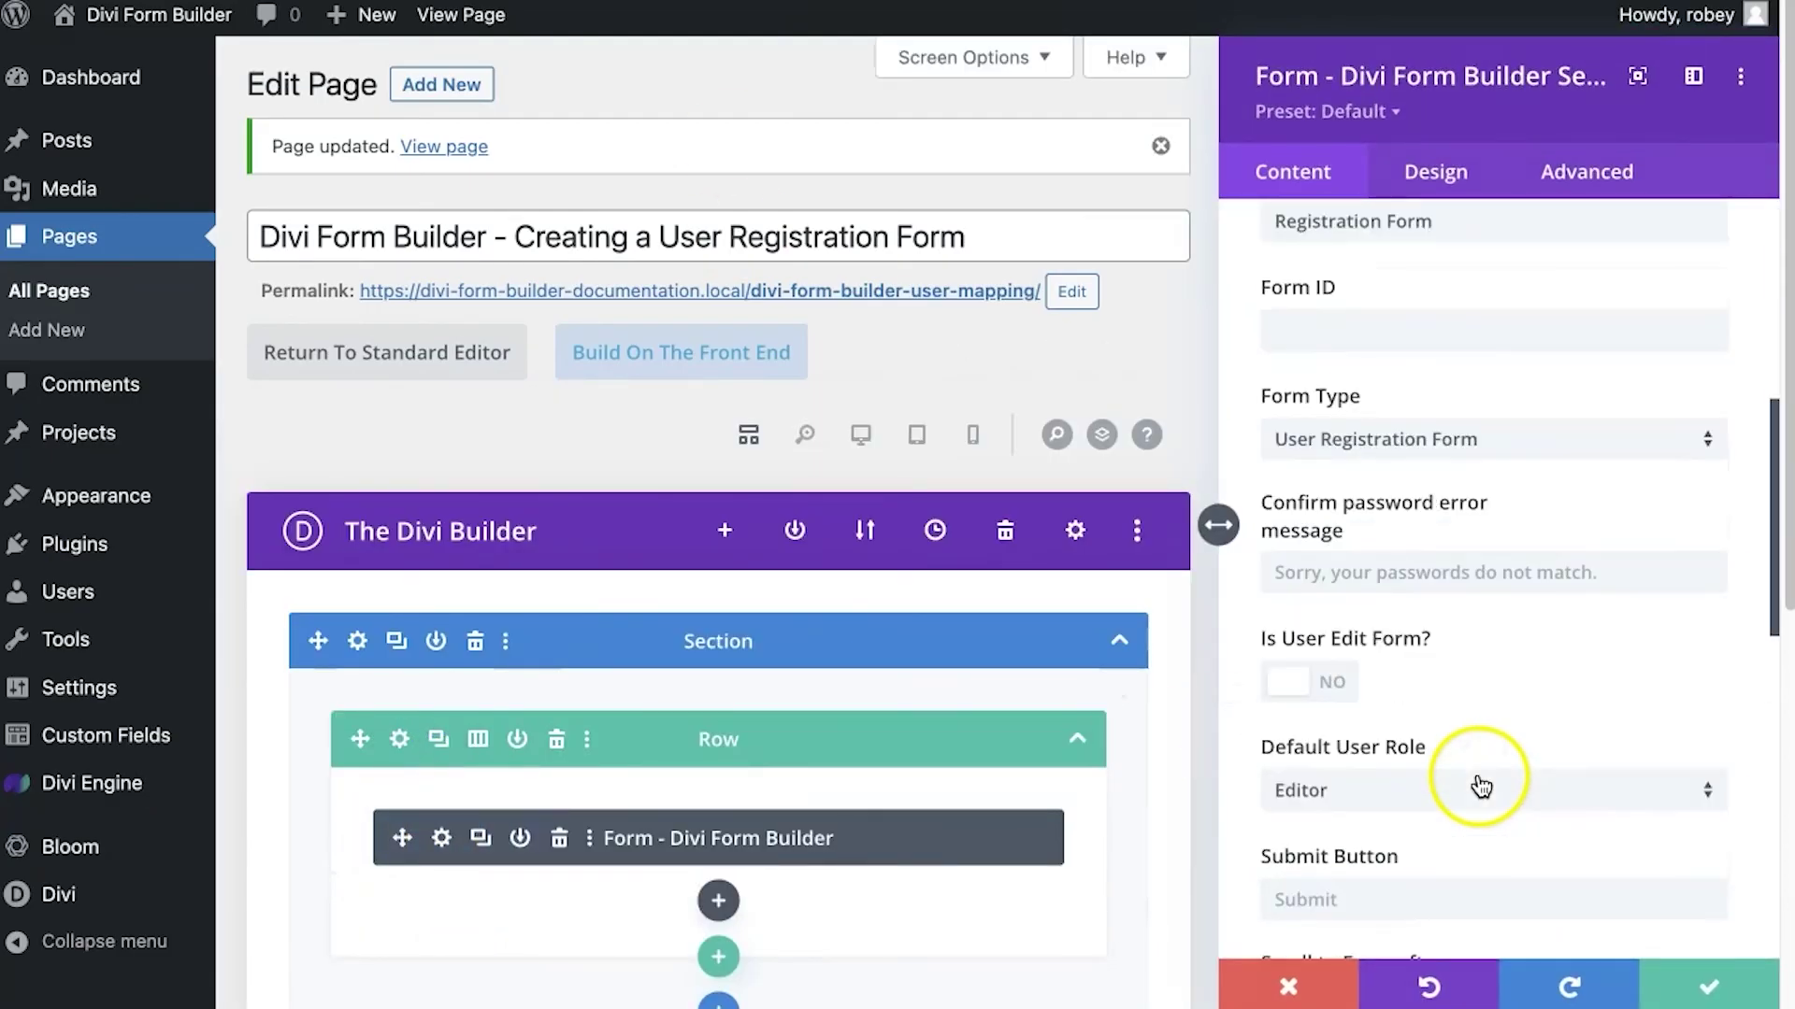
{"action": "scroll", "coordinate": [1463, 869], "scroll_direction": "down", "scroll_amount": 4}
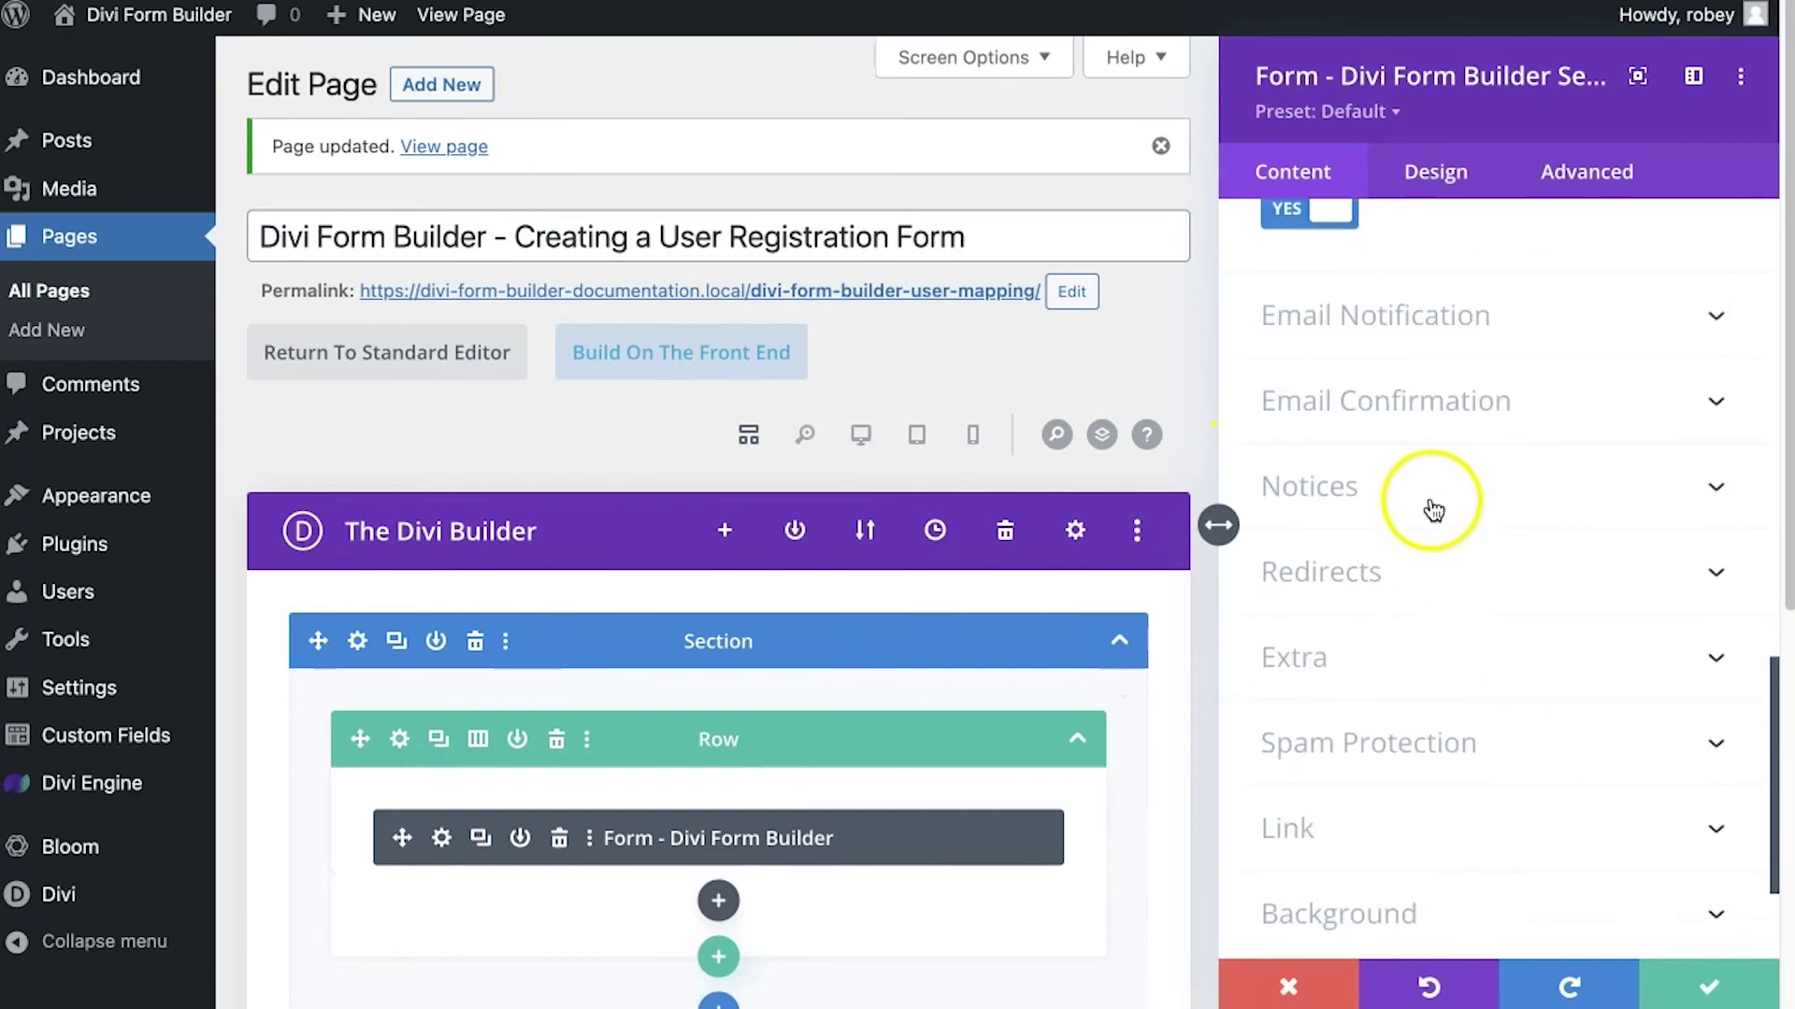
{"action": "left_click", "coordinate": [1350, 484]}
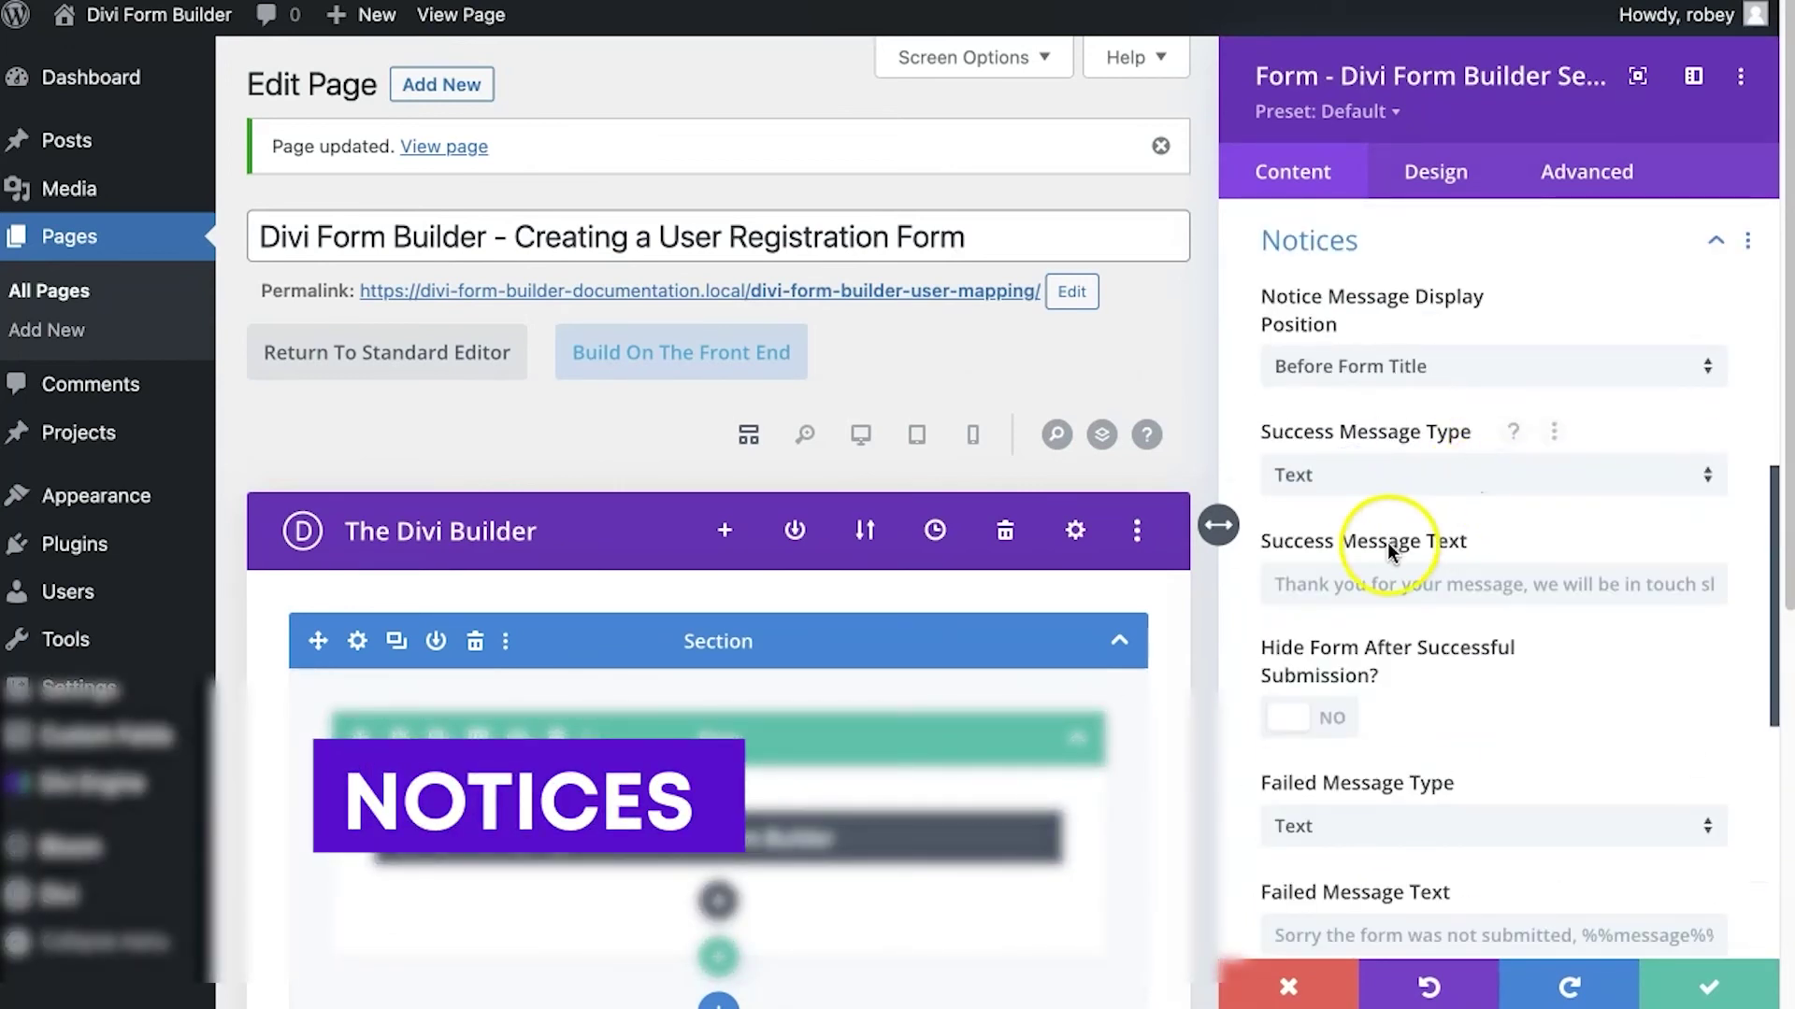
{"action": "left_click", "coordinate": [1390, 572]}
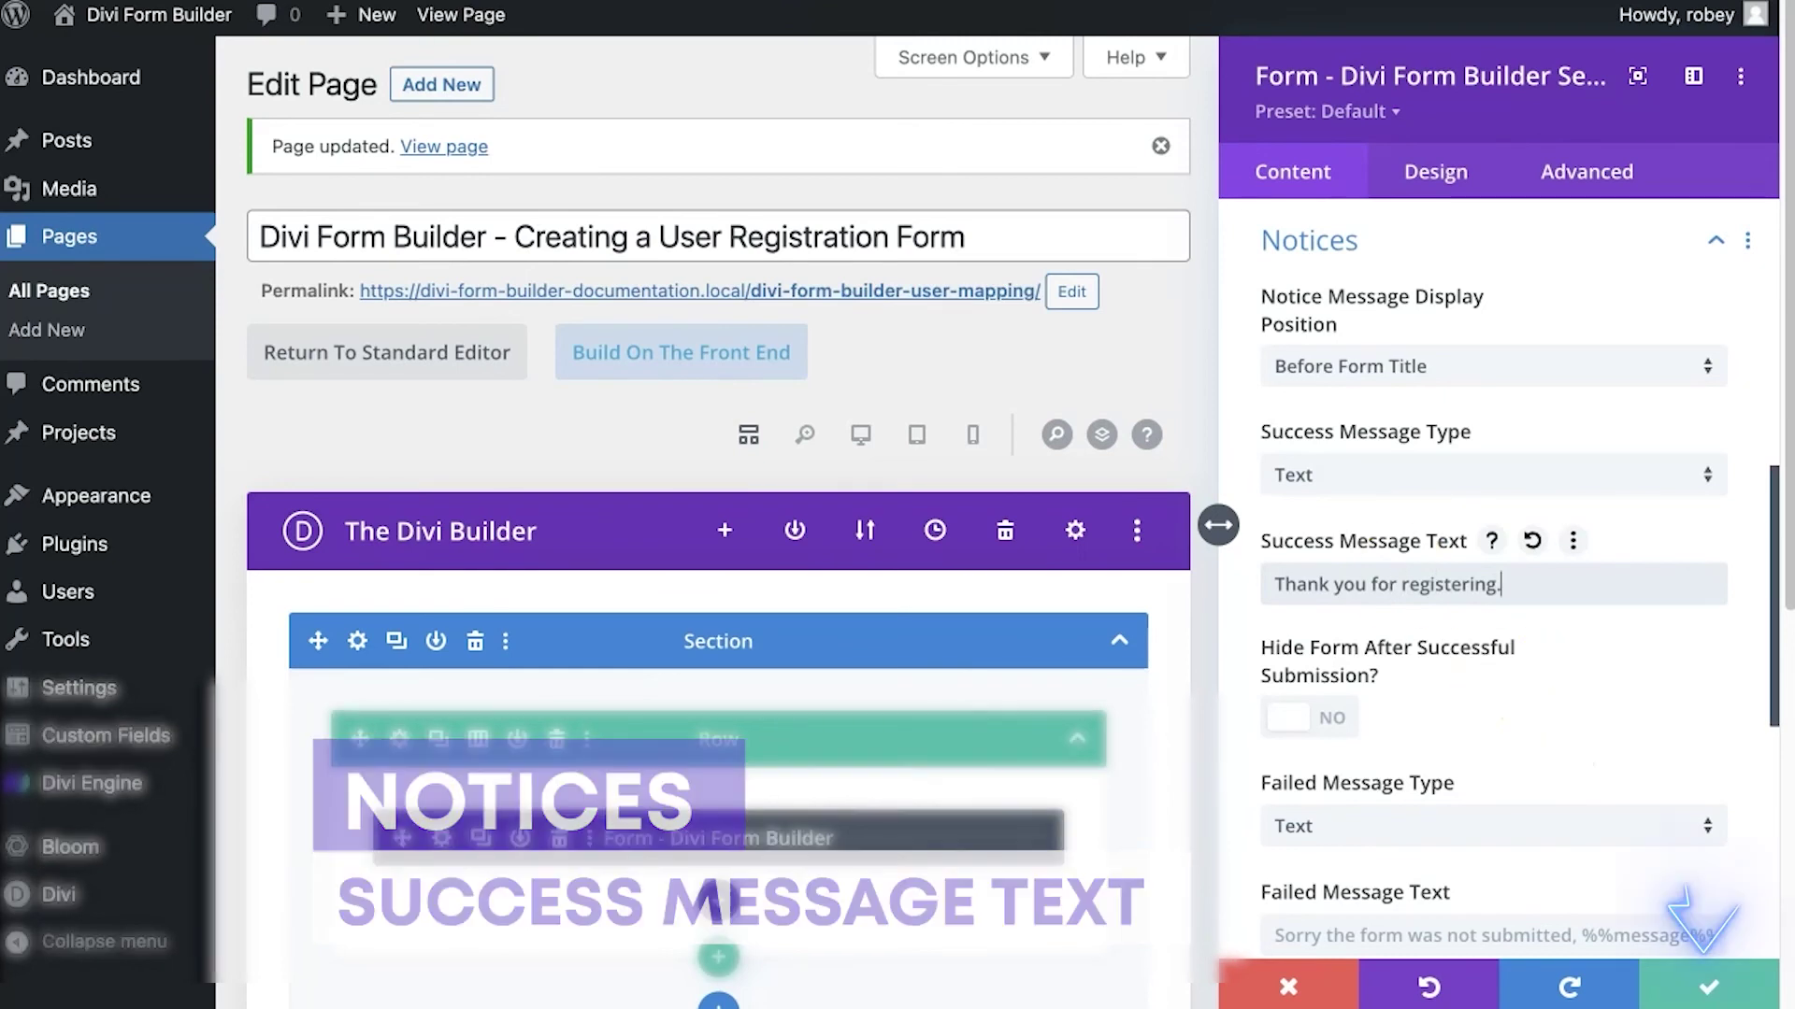
{"action": "left_click", "coordinate": [1687, 983]}
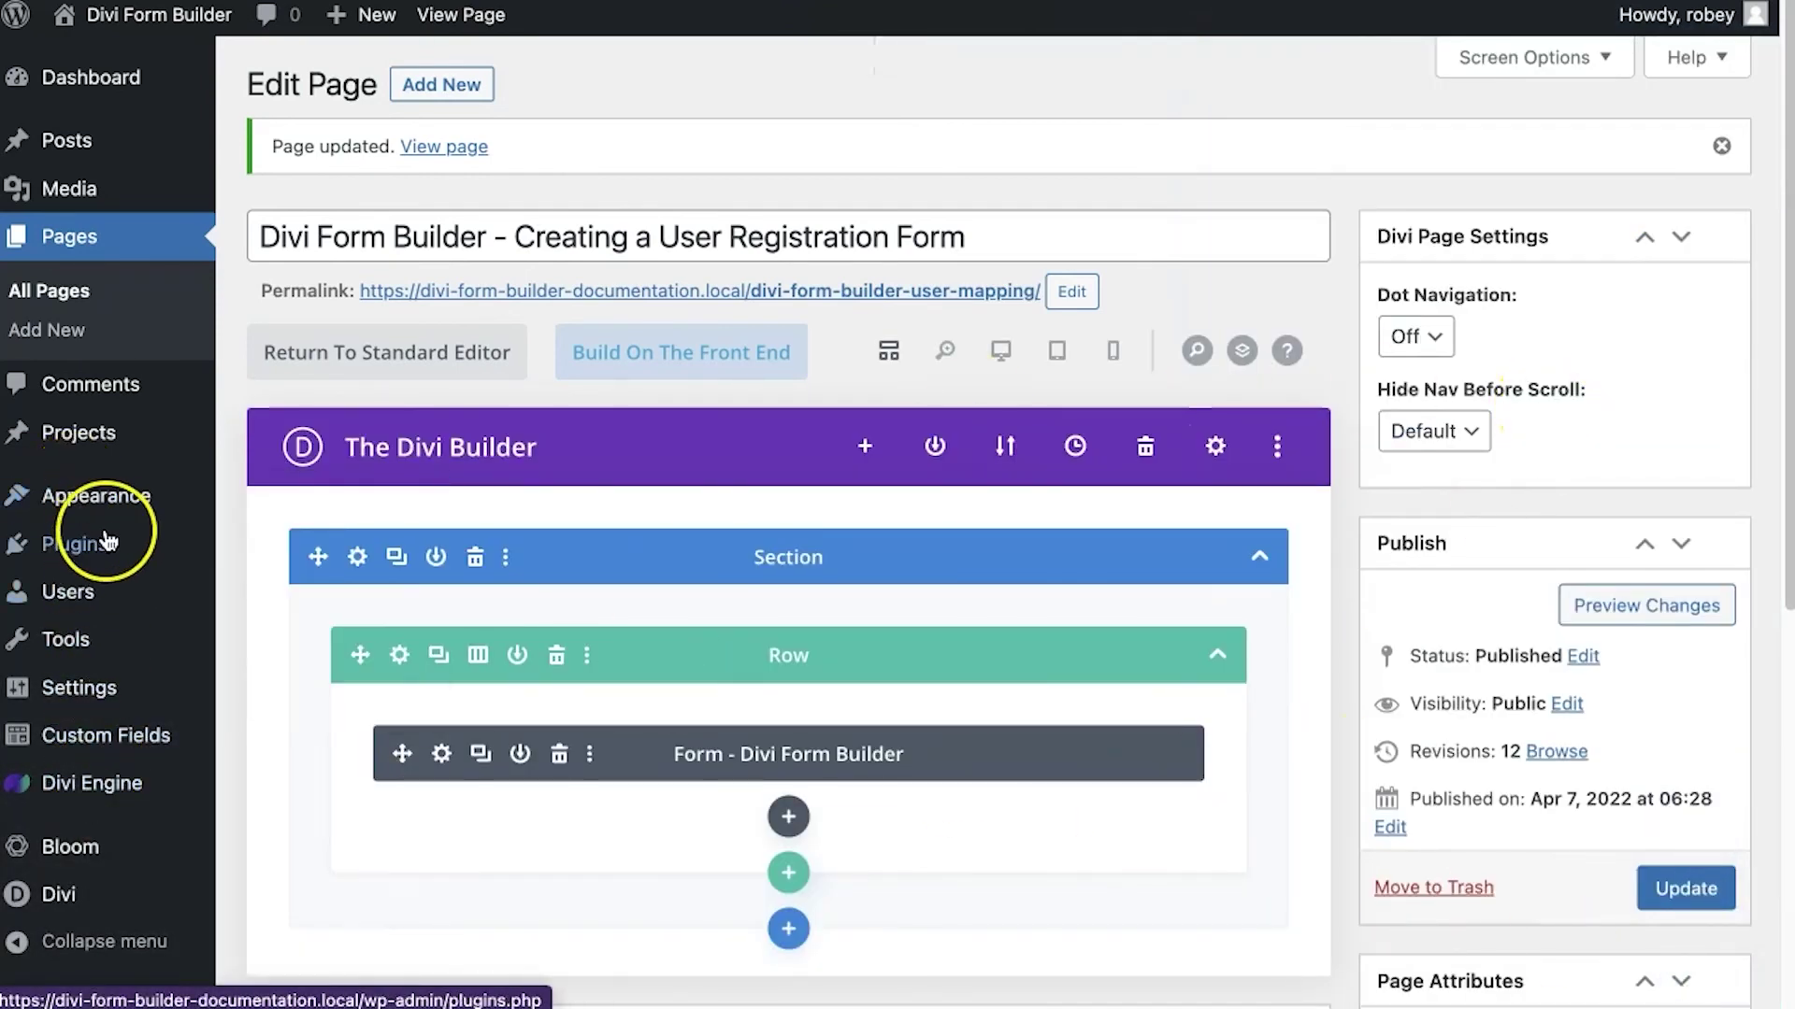
Go to the WordPress Users list, discarding the builder's unsaved changes on exit
{"action": "left_click", "coordinate": [80, 595]}
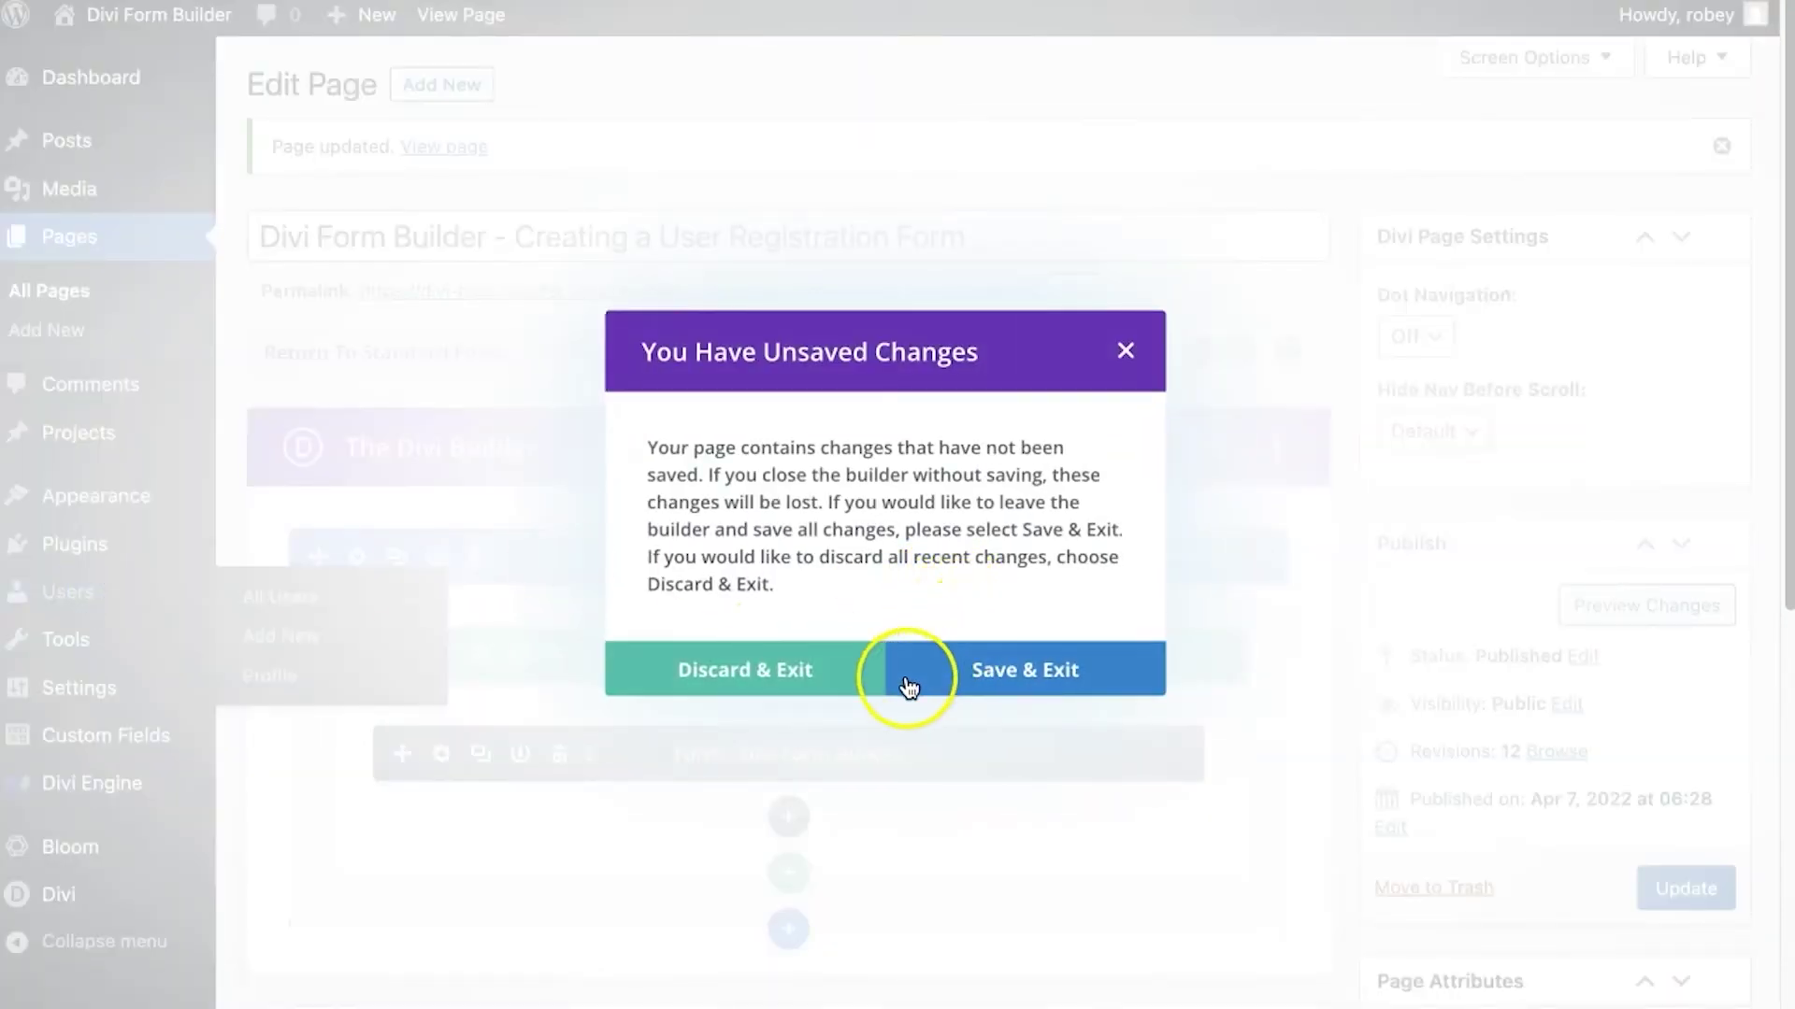
{"action": "left_click", "coordinate": [801, 677]}
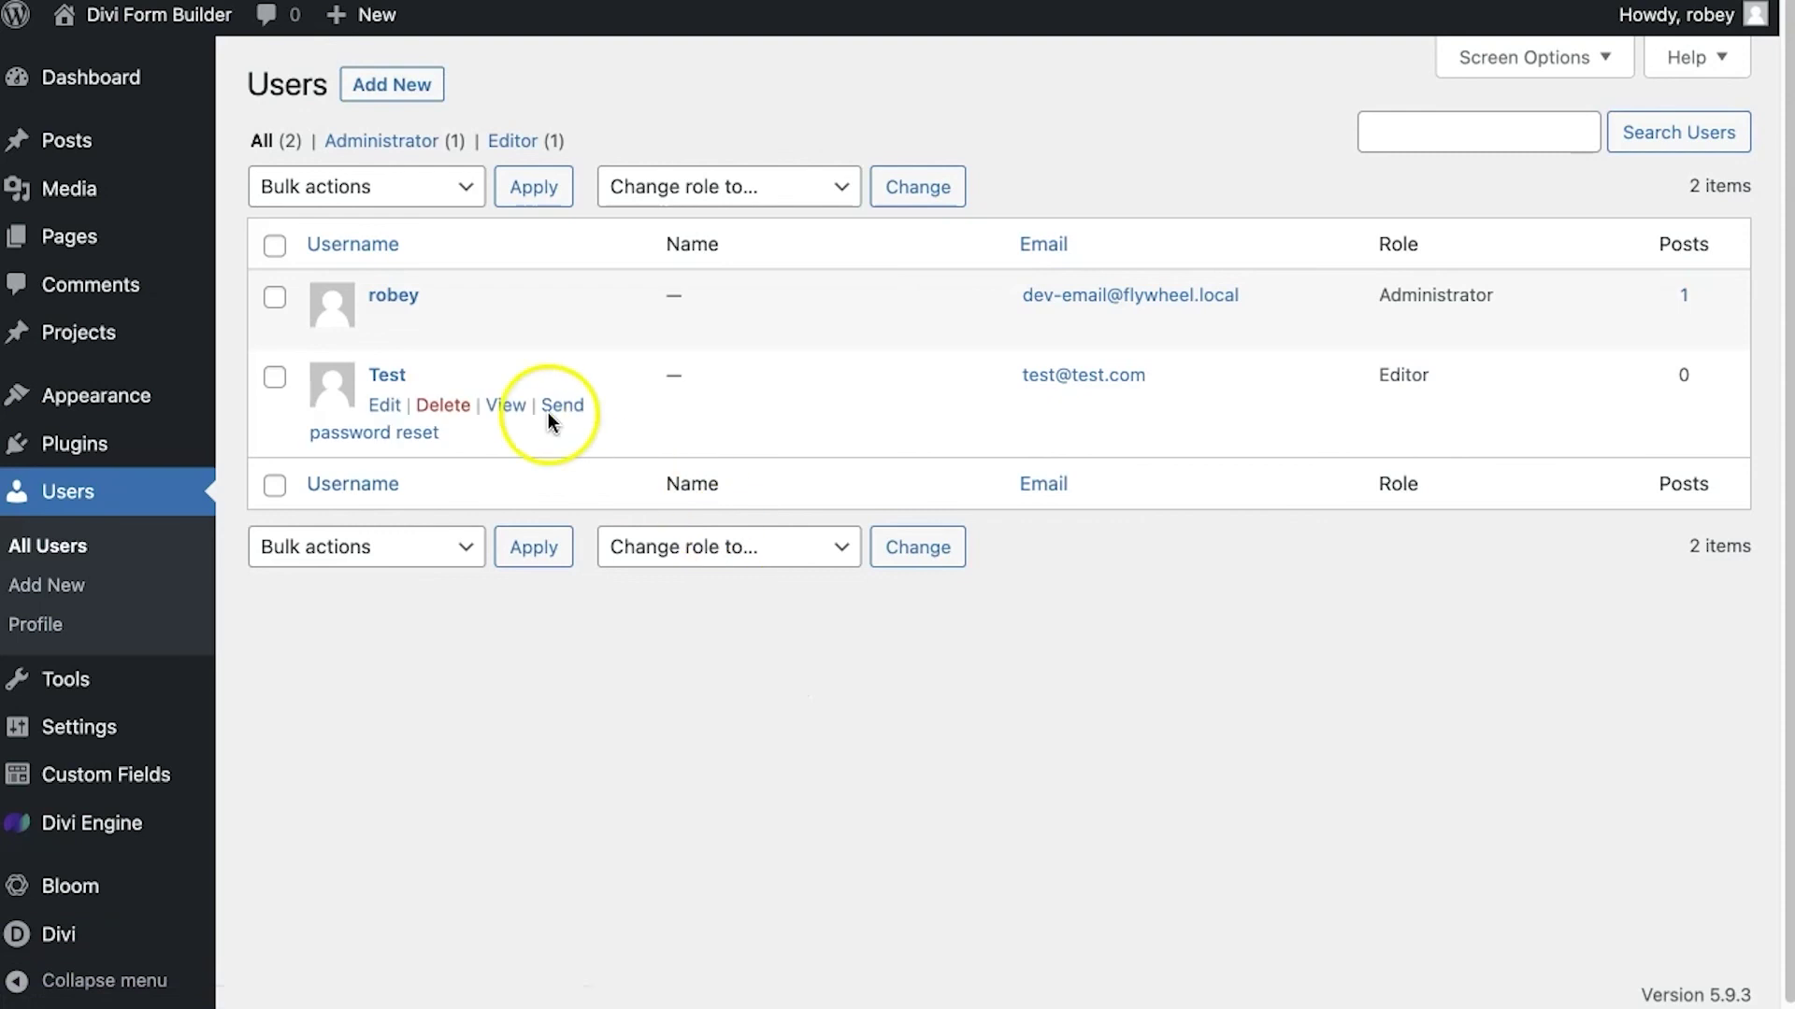